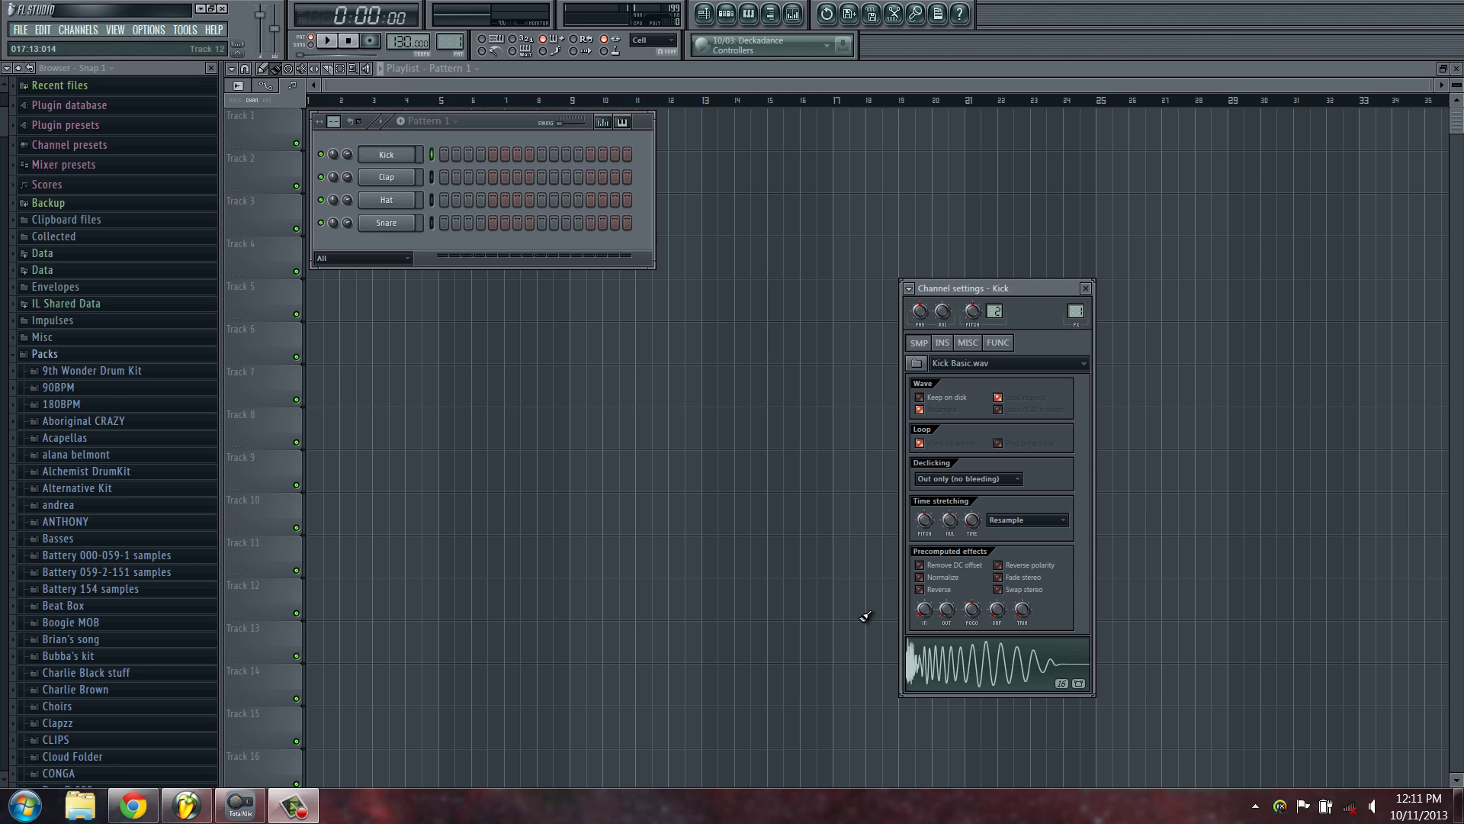
- Bring up FL Studio's Open file dialog from the FILE menu
{"action": "left_click", "coordinate": [92, 28]}
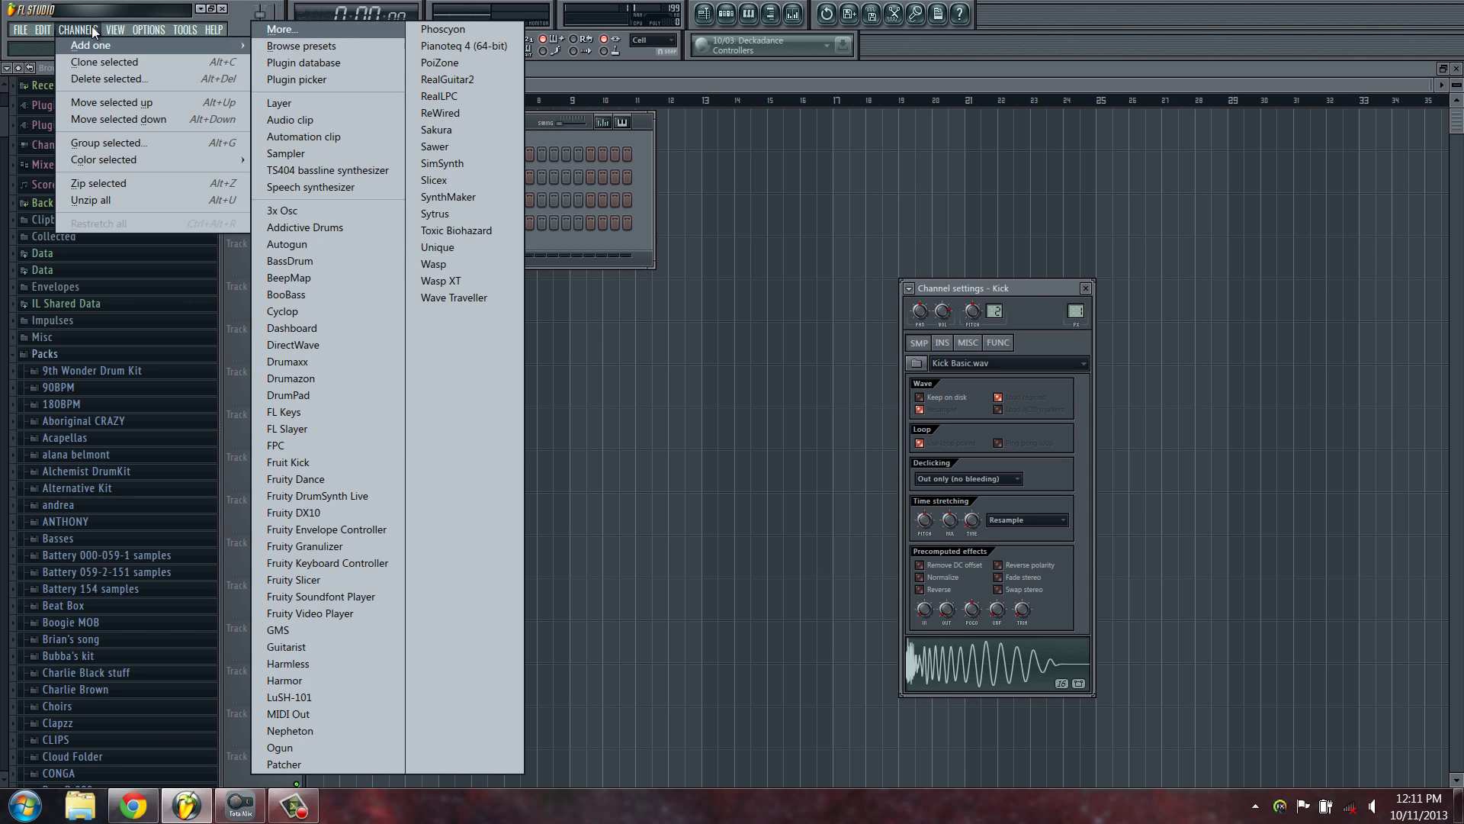
{"action": "left_click", "coordinate": [96, 29]}
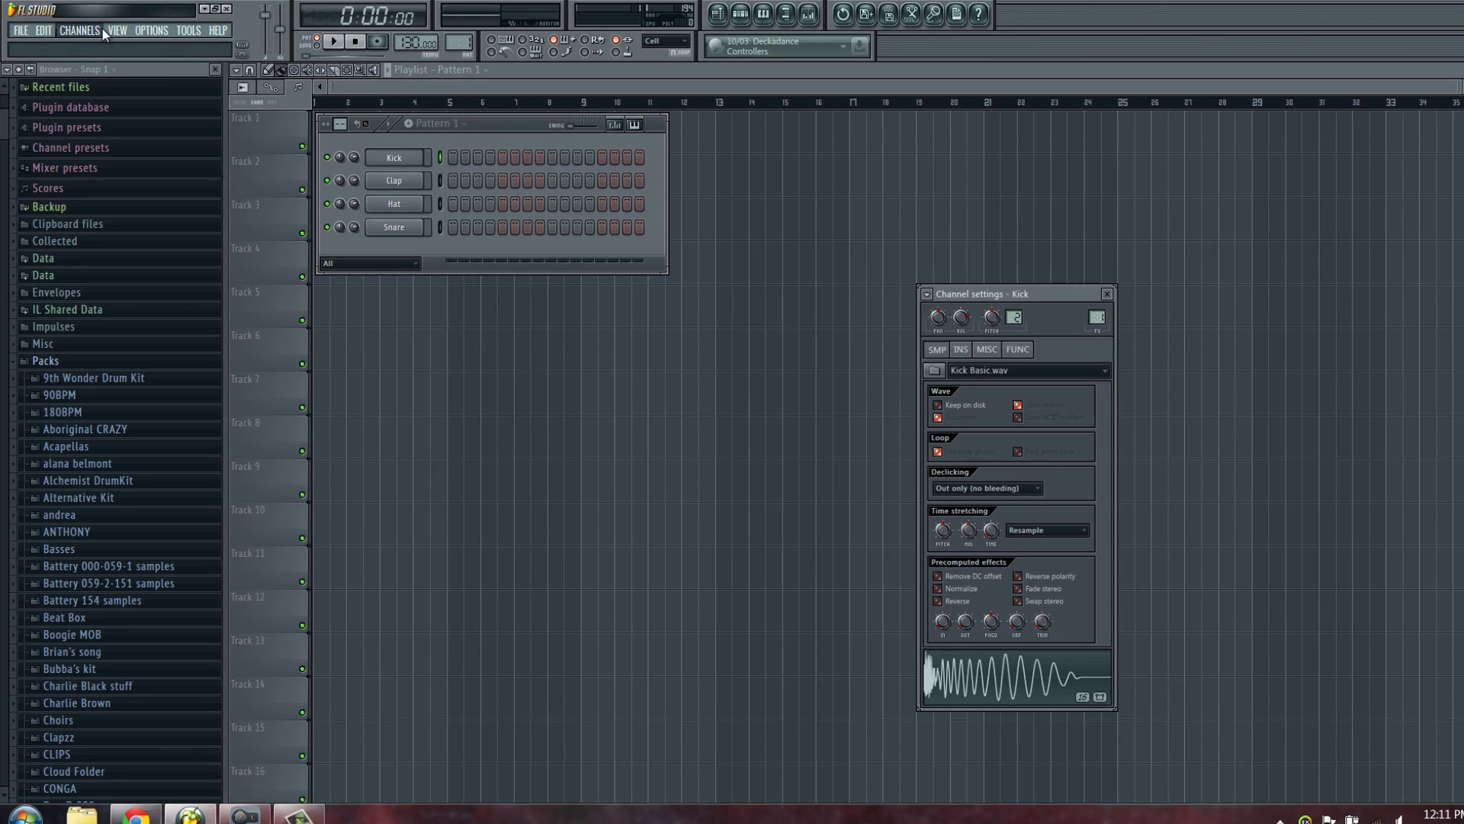
{"action": "left_click", "coordinate": [21, 30]}
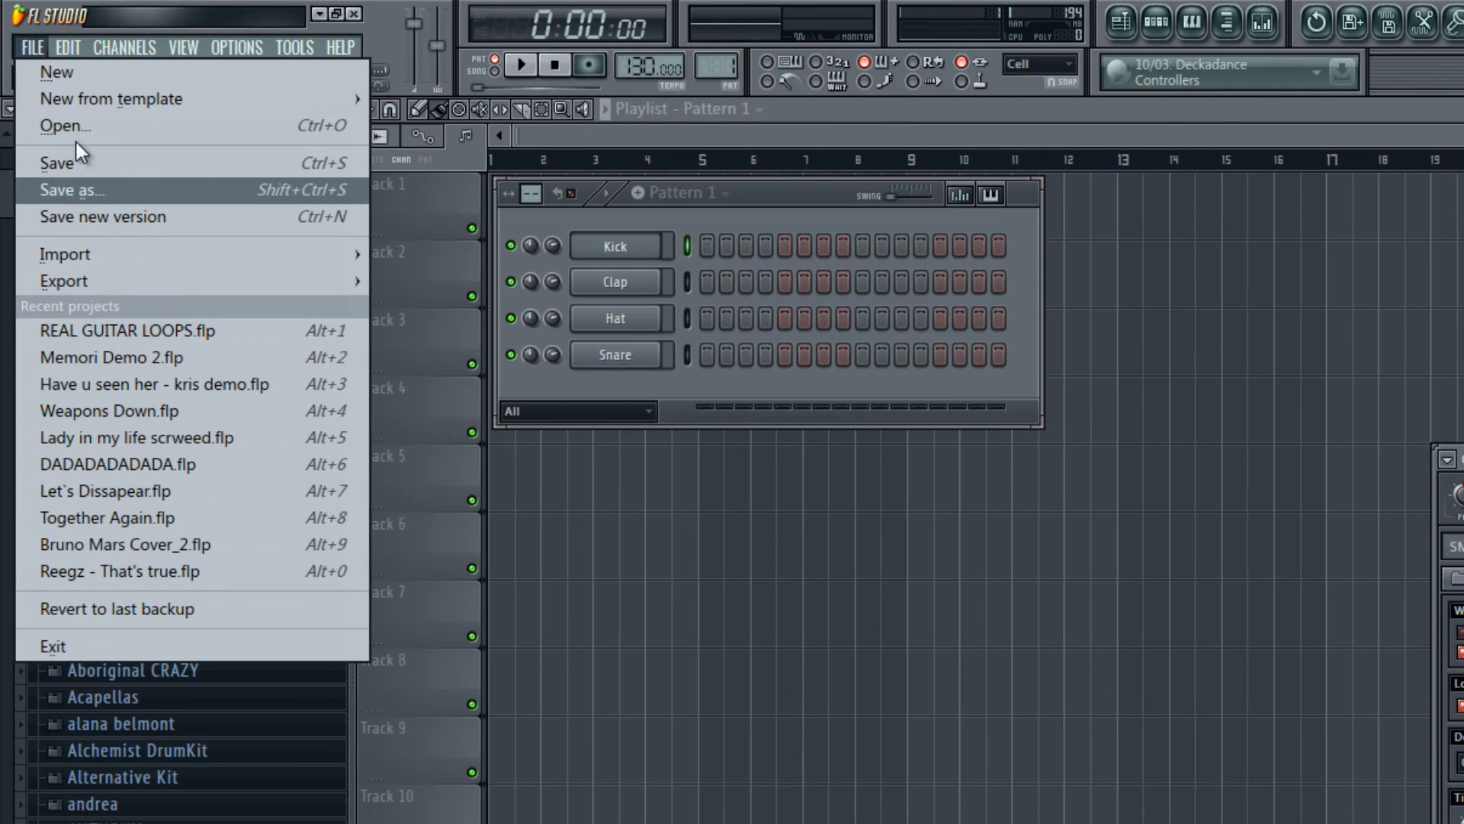
{"action": "left_click", "coordinate": [83, 122]}
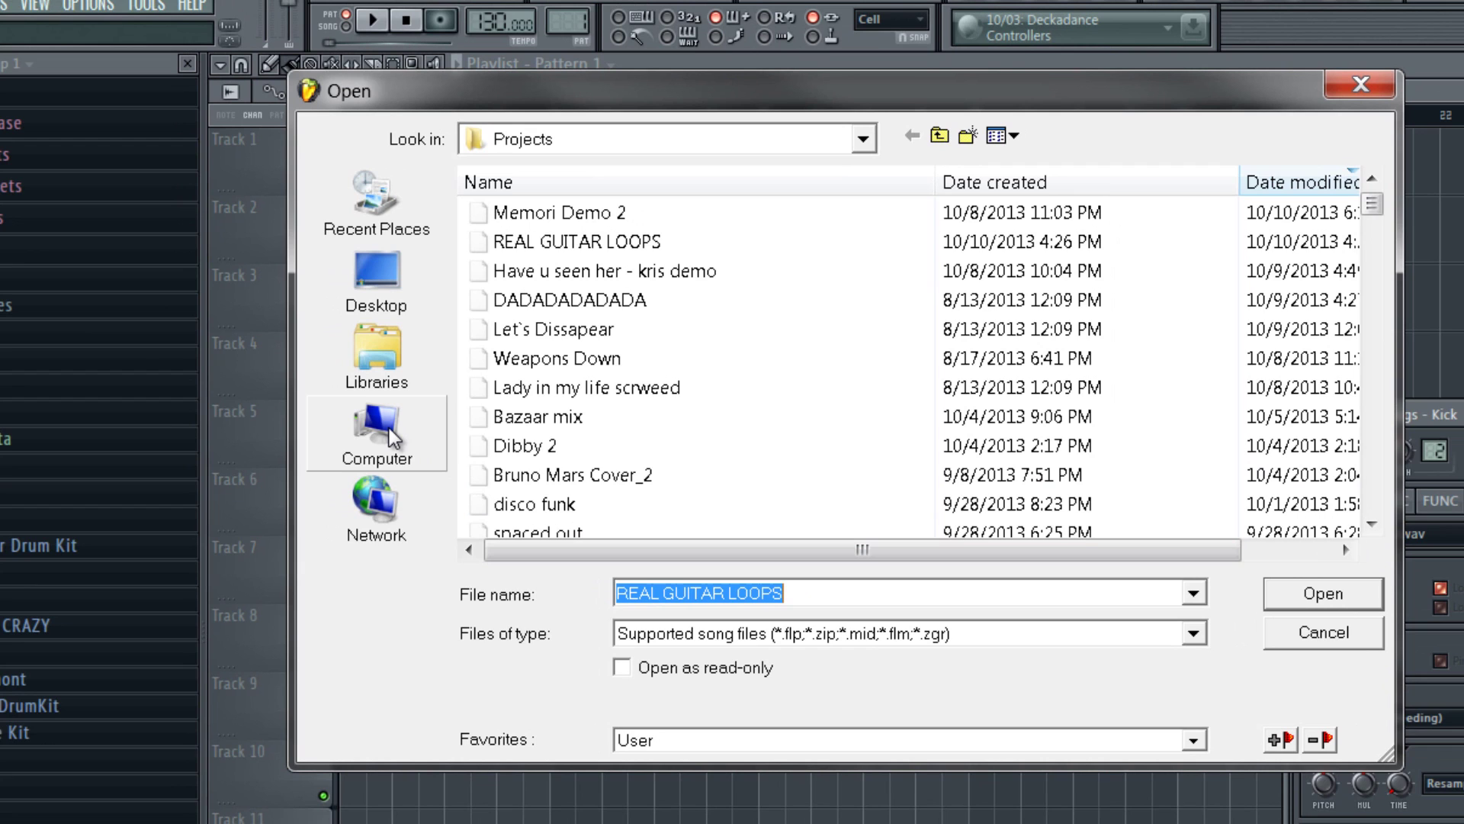
- Browse to E:\Program Files\Real LPC\Loops\Pattern Library
{"action": "left_click", "coordinate": [420, 444]}
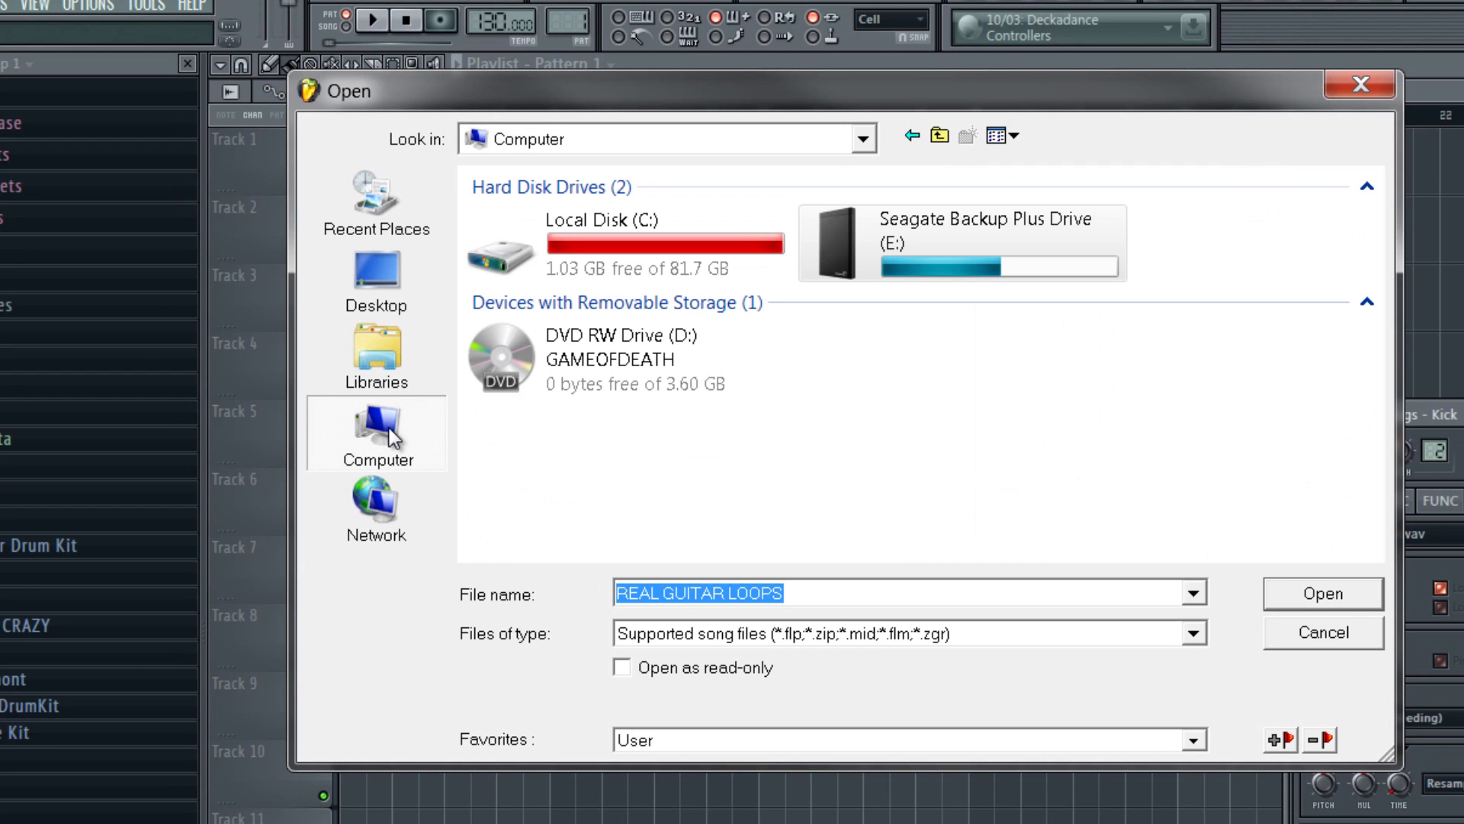
{"action": "double_click", "coordinate": [919, 267]}
{"action": "scroll", "coordinate": [730, 416], "scroll_direction": "down", "scroll_amount": 2}
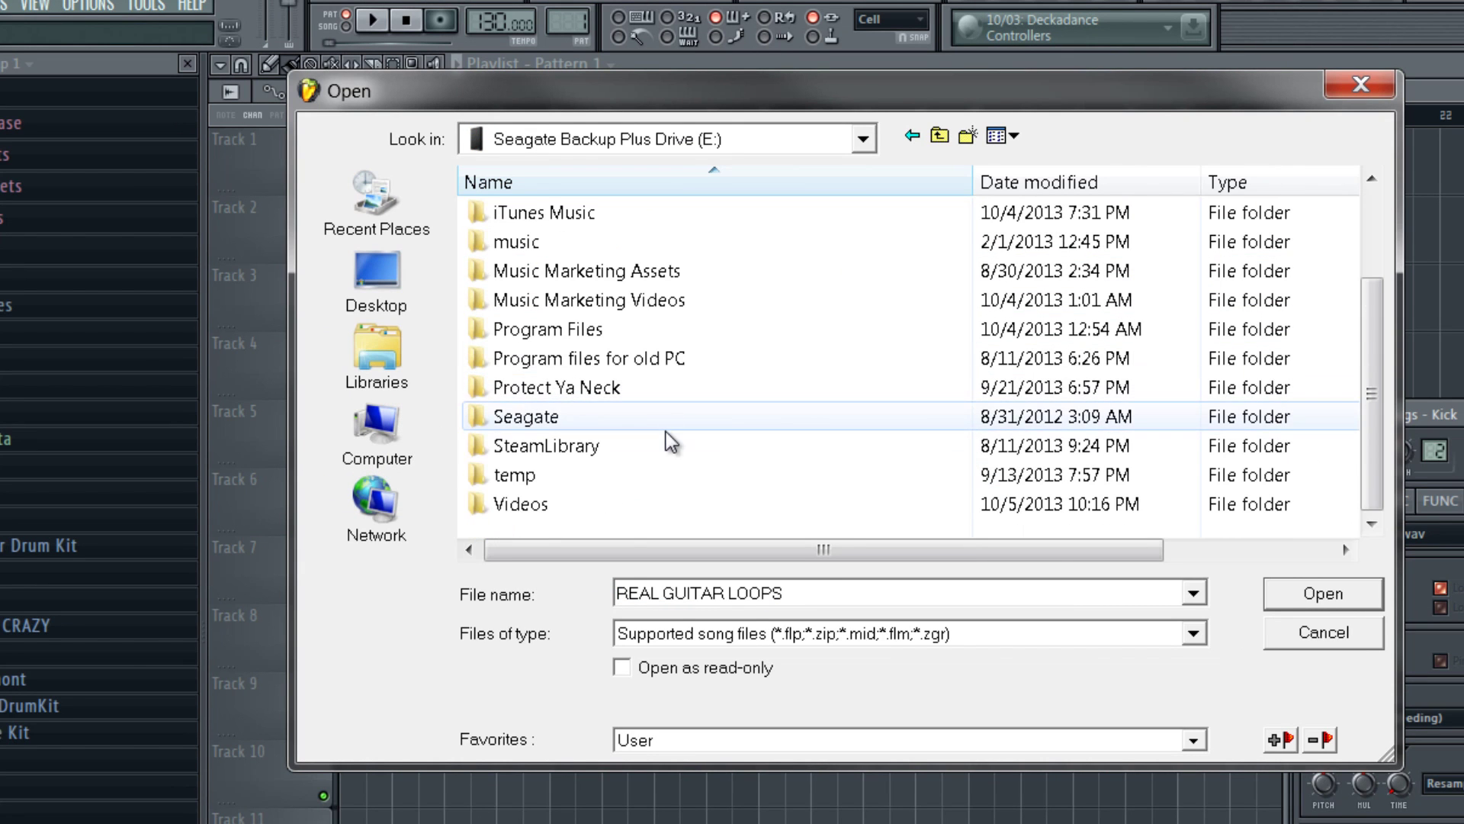
{"action": "scroll", "coordinate": [664, 432], "scroll_direction": "up", "scroll_amount": 2}
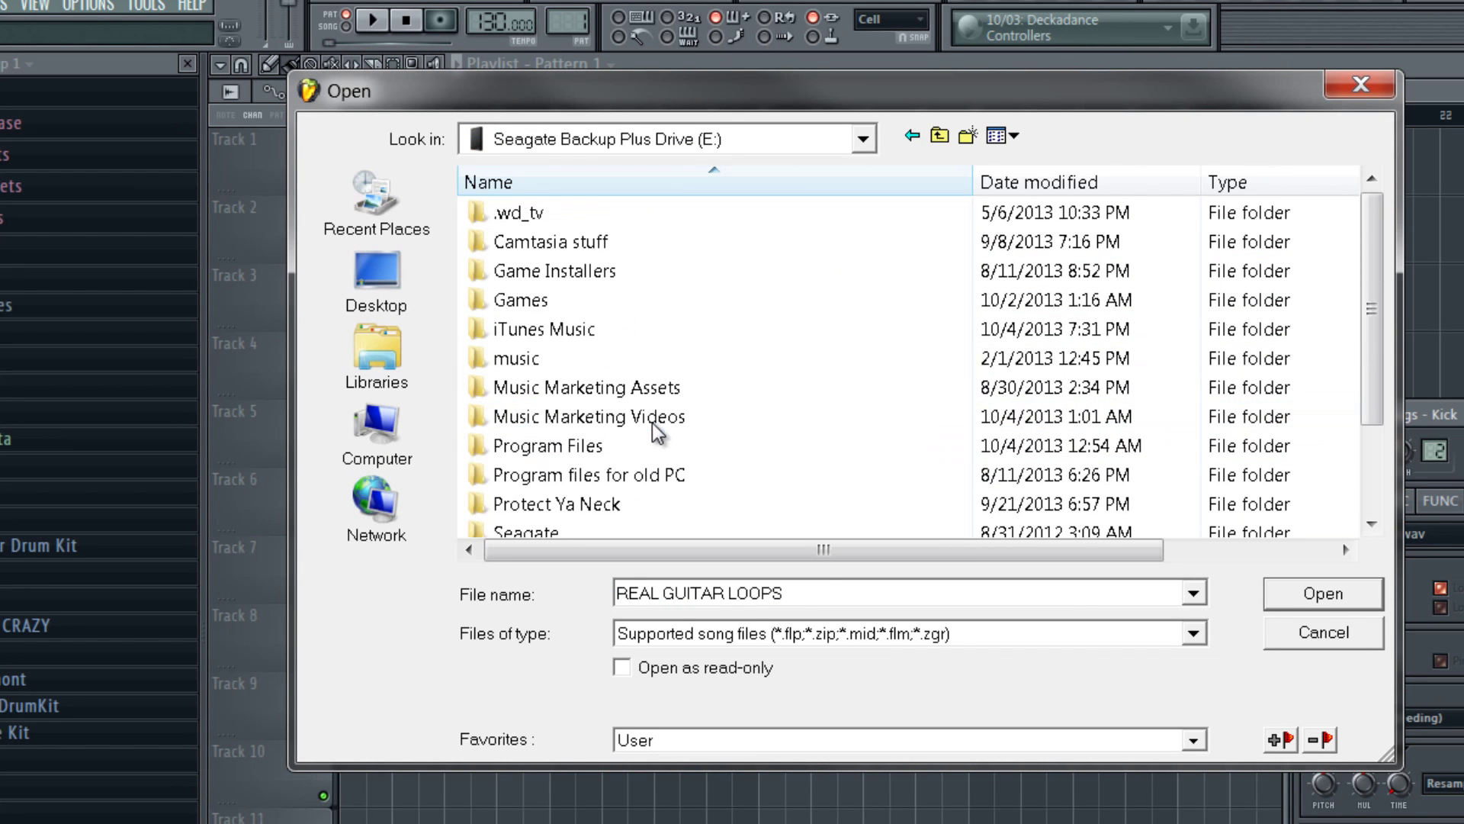
{"action": "double_click", "coordinate": [613, 444]}
{"action": "scroll", "coordinate": [710, 460], "scroll_direction": "down", "scroll_amount": 2}
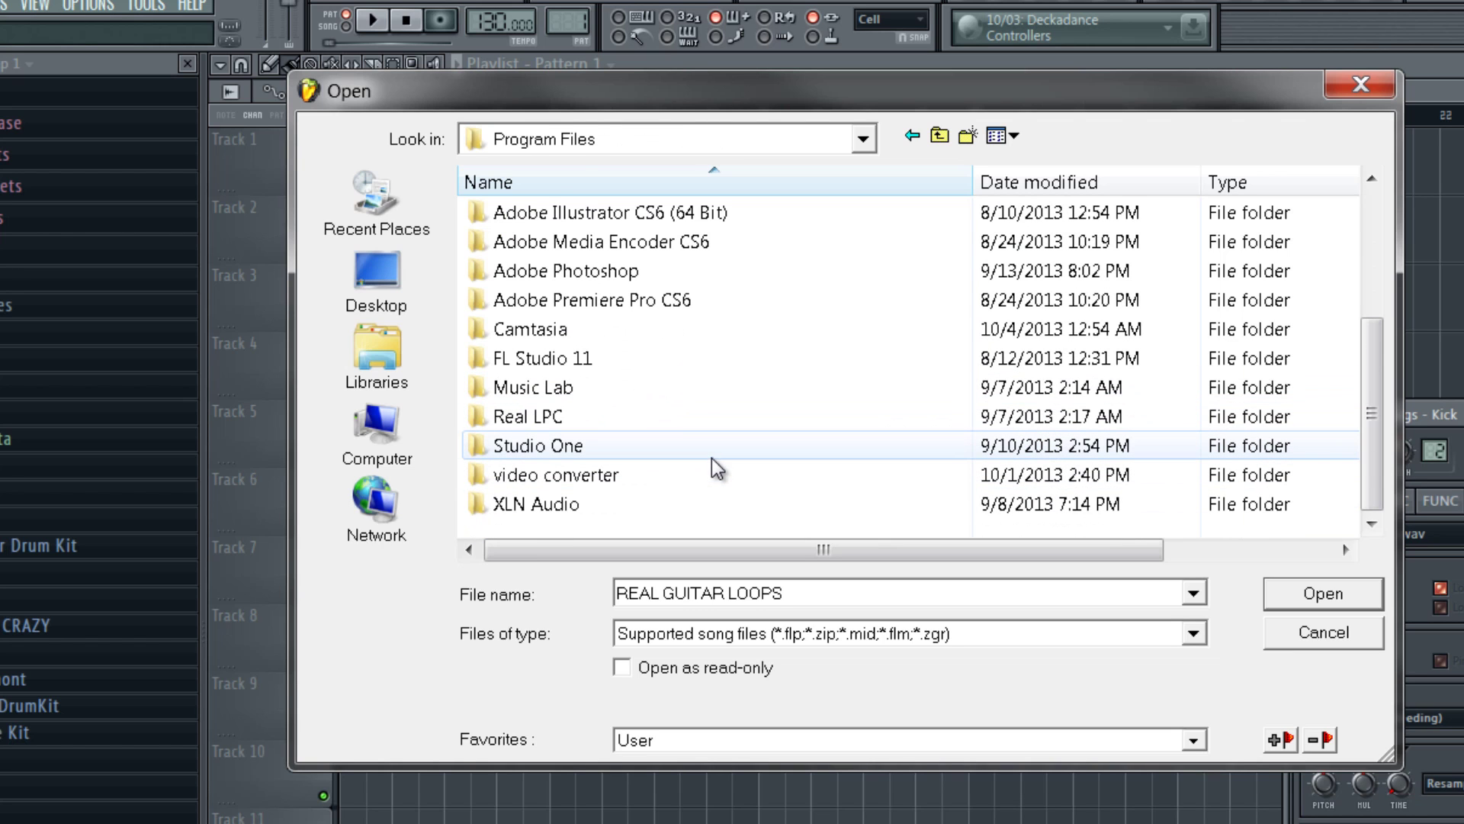
{"action": "left_click", "coordinate": [647, 417]}
{"action": "double_click", "coordinate": [647, 415]}
{"action": "double_click", "coordinate": [538, 216]}
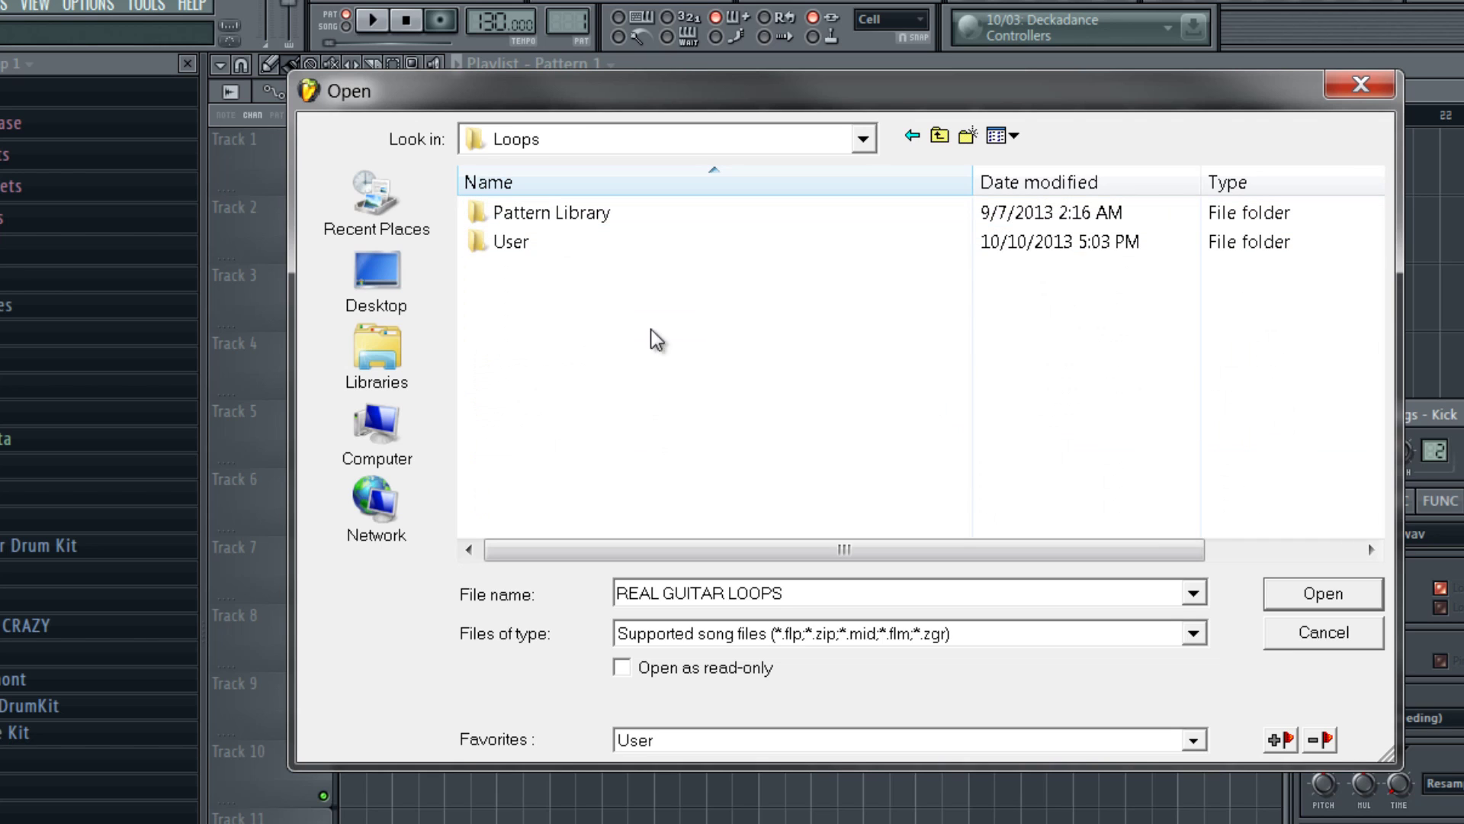
{"action": "double_click", "coordinate": [543, 242]}
{"action": "scroll", "coordinate": [638, 448], "scroll_direction": "down", "scroll_amount": 1}
{"action": "scroll", "coordinate": [611, 402], "scroll_direction": "up", "scroll_amount": 1}
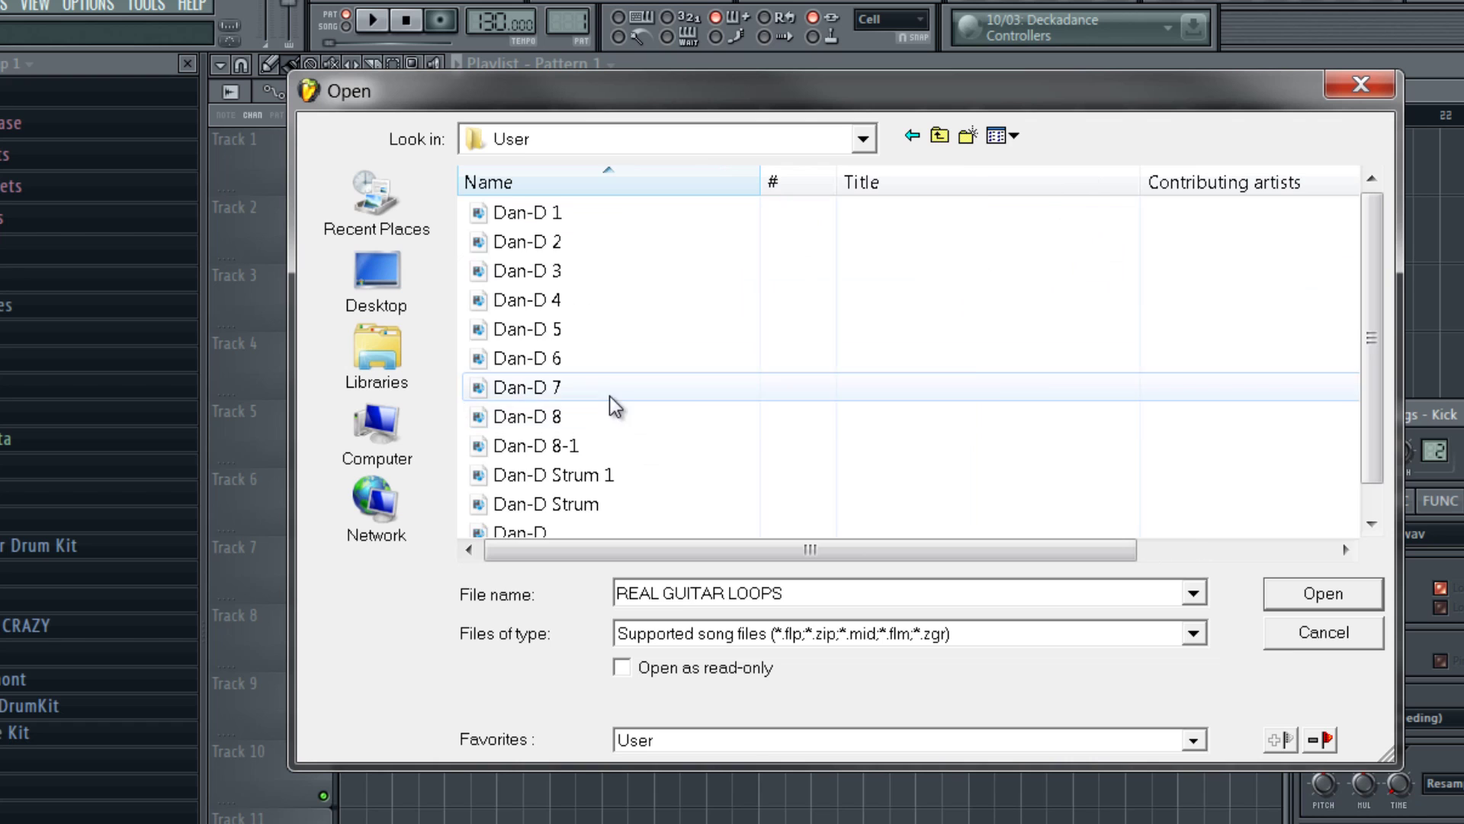
{"action": "key", "text": "BackSpace"}
{"action": "double_click", "coordinate": [575, 215]}
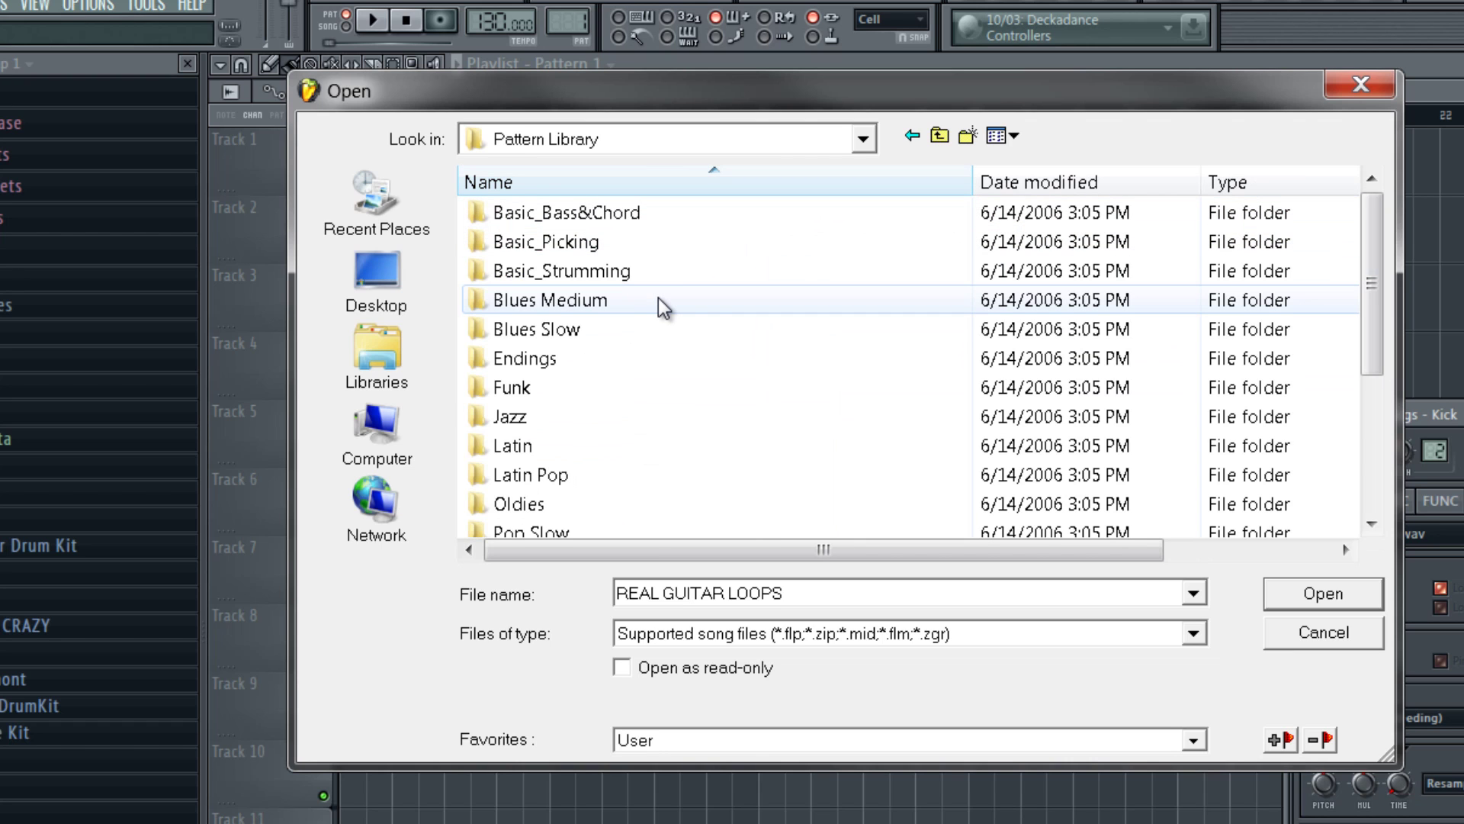
- Open S11_Basic_4'4 from Basic_Strumming\4'4_Basic_S_8th_90-250
{"action": "left_click", "coordinate": [533, 247]}
{"action": "left_click", "coordinate": [541, 273]}
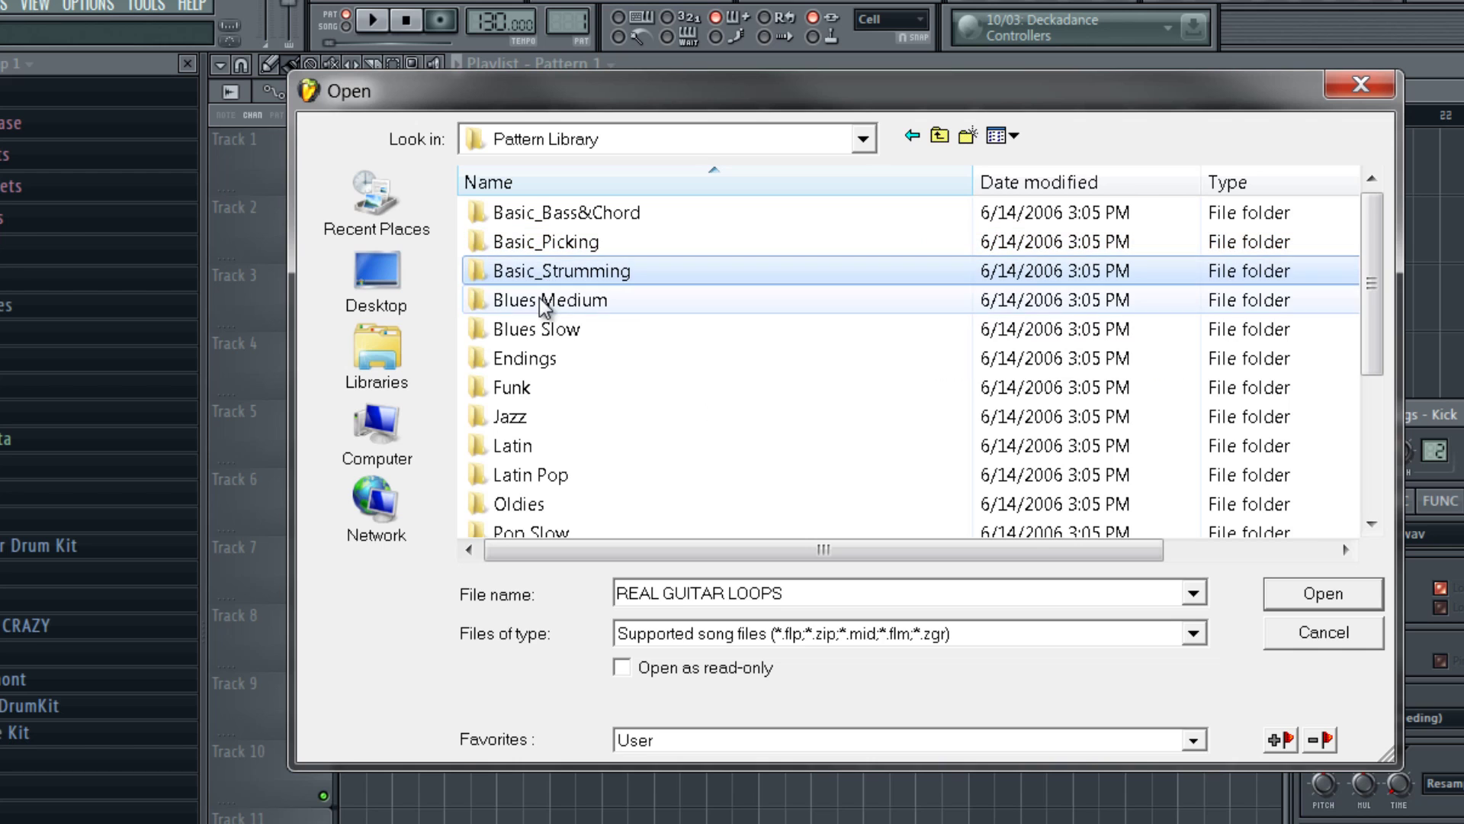
{"action": "double_click", "coordinate": [544, 281]}
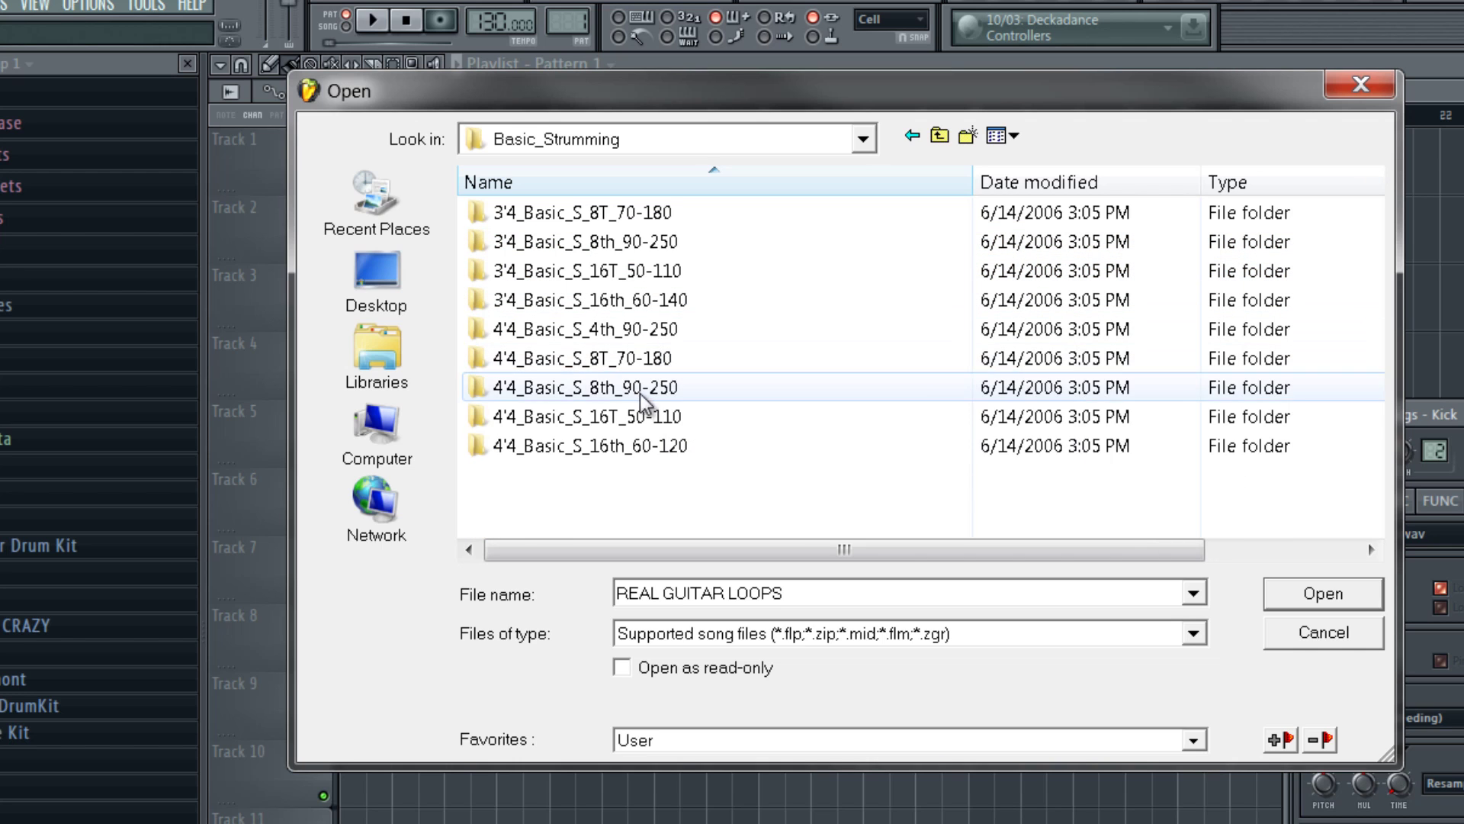
{"action": "left_click", "coordinate": [568, 389]}
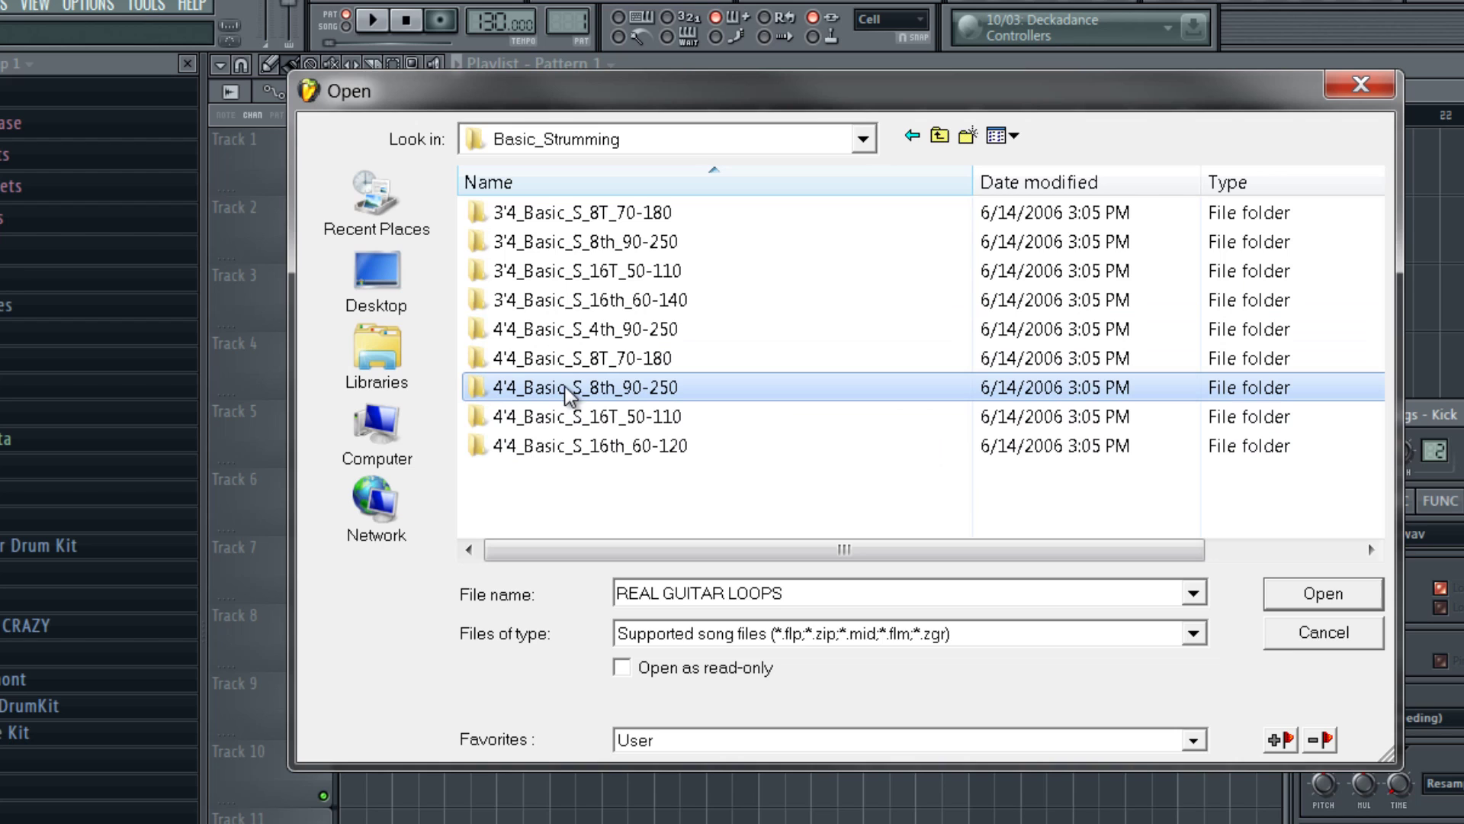
{"action": "double_click", "coordinate": [690, 388]}
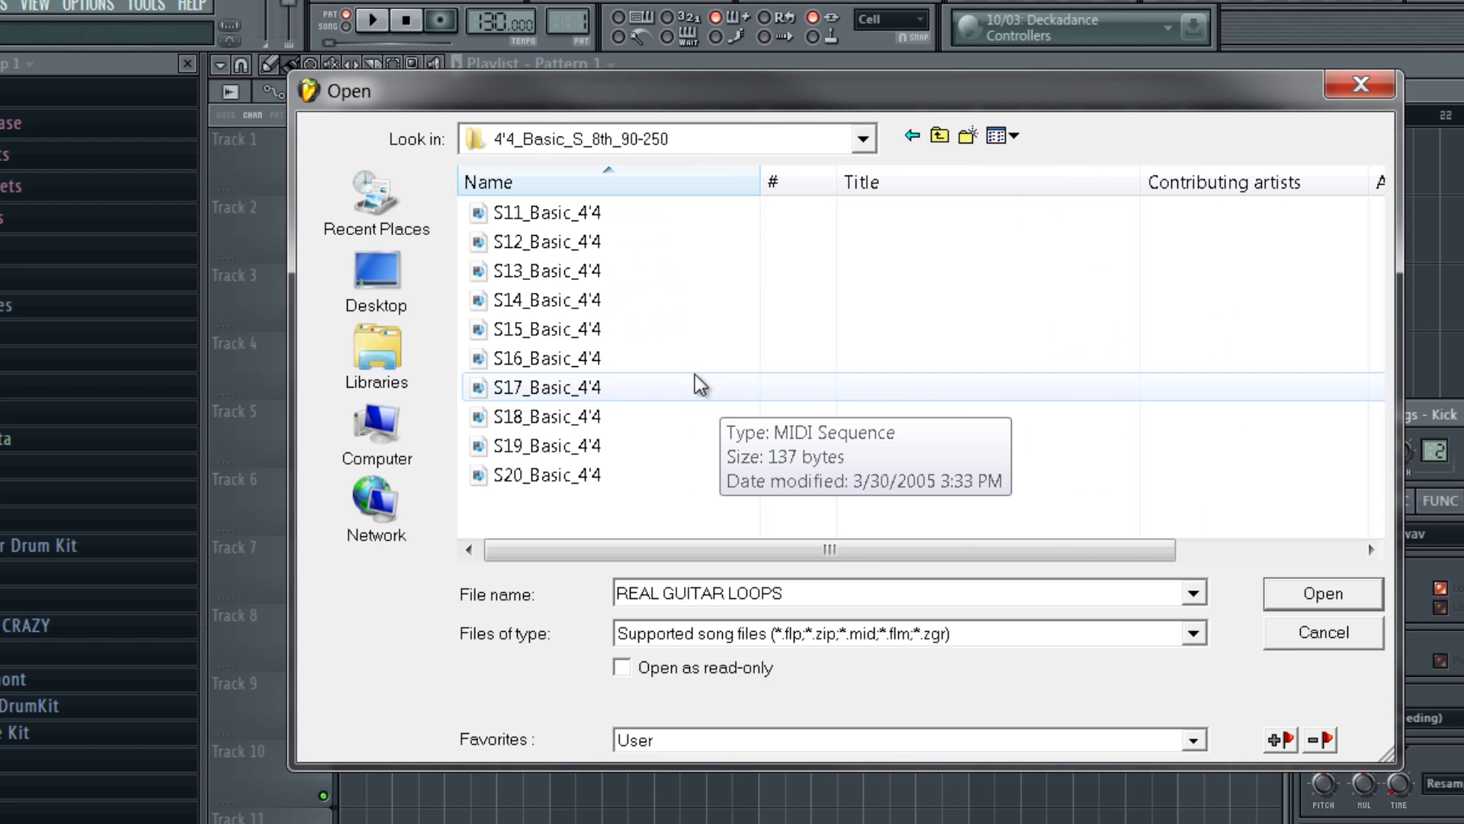
{"action": "left_click", "coordinate": [600, 218]}
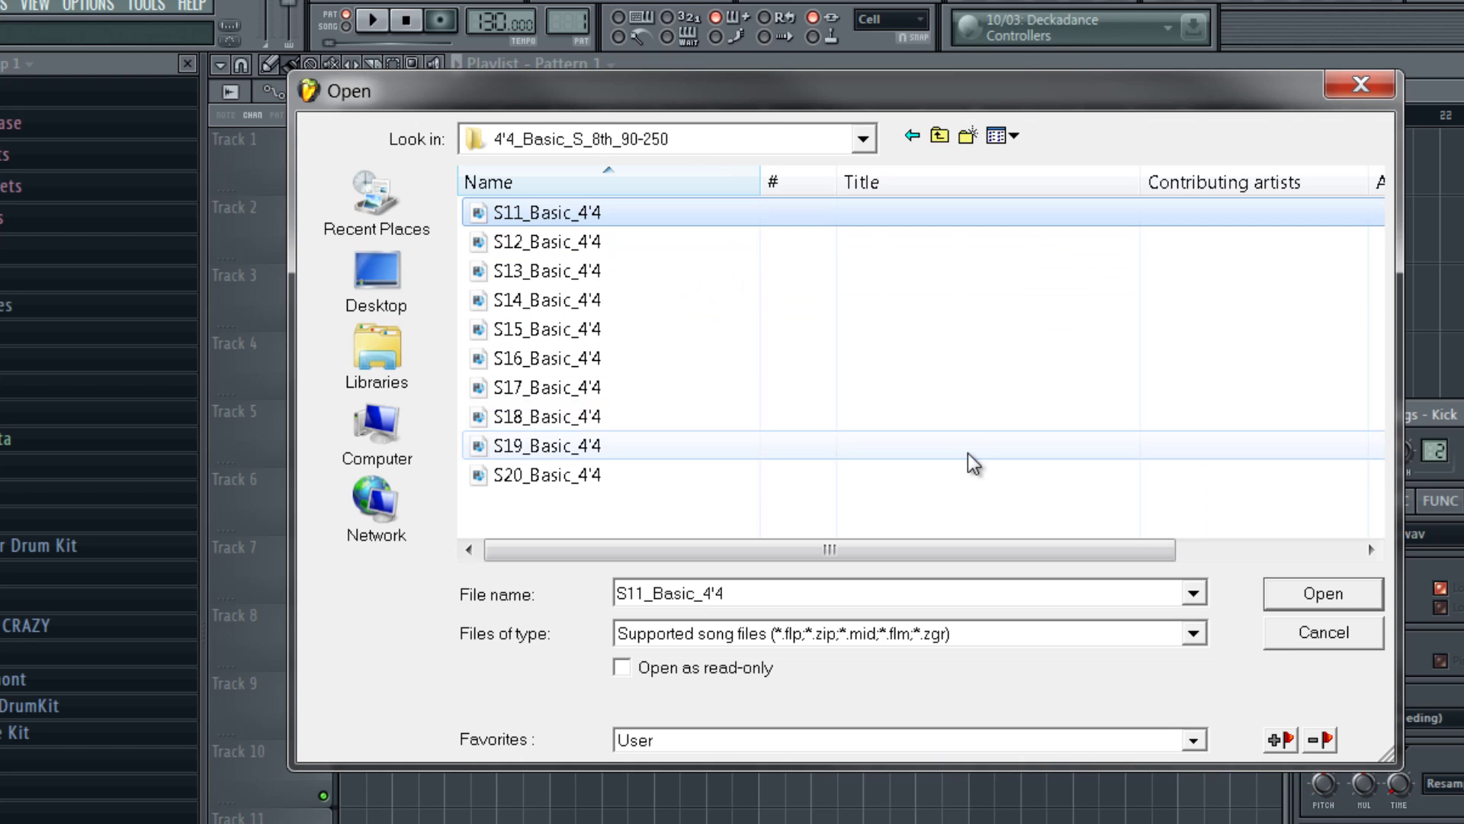
{"action": "left_click", "coordinate": [1306, 596]}
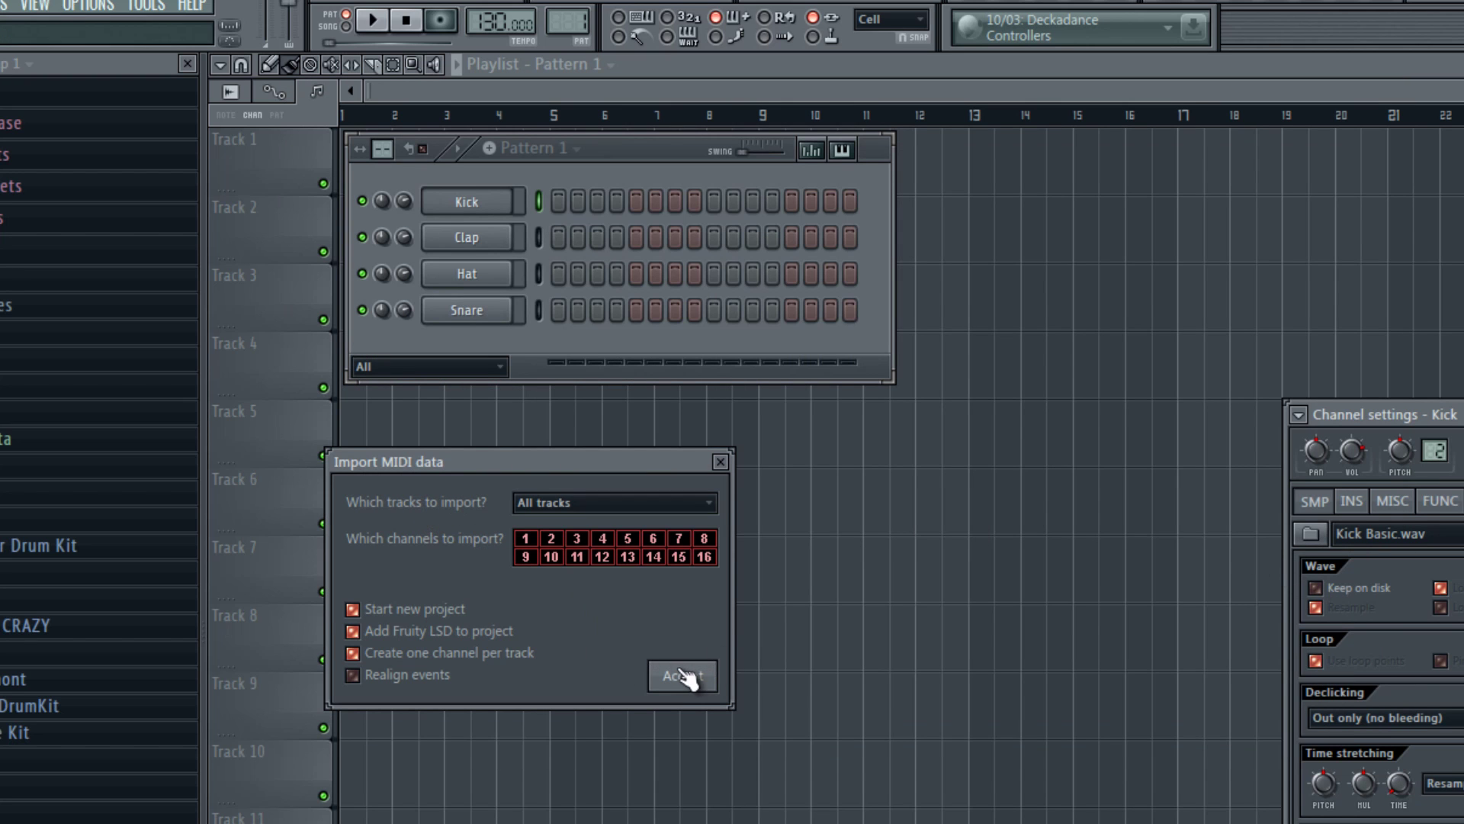
- Accept the MIDI import and show the S11_Basic_4'4 channel's settings
{"action": "left_click", "coordinate": [691, 677]}
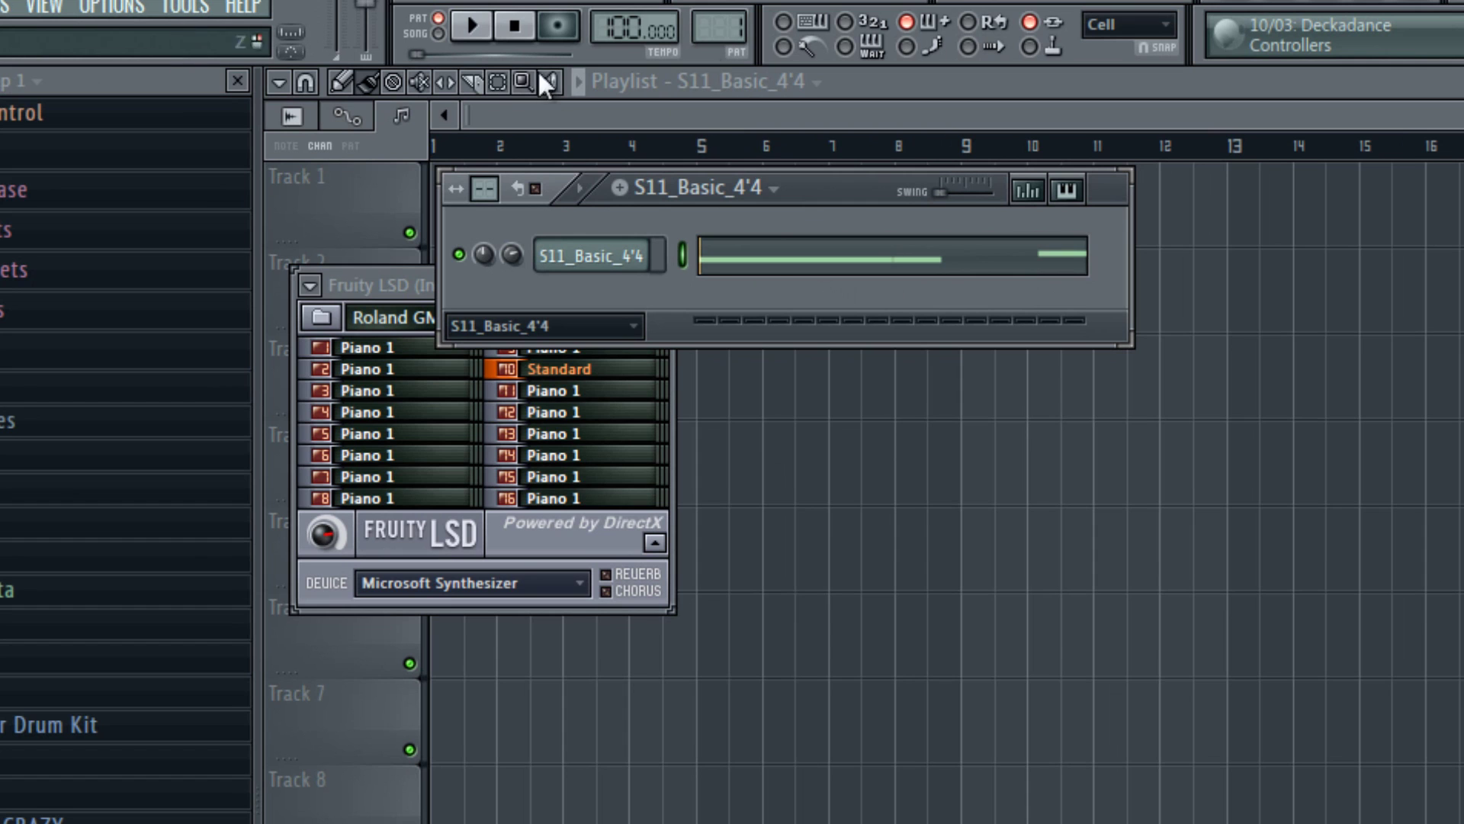
{"action": "scroll", "coordinate": [721, 31], "scroll_direction": "up", "scroll_amount": 1}
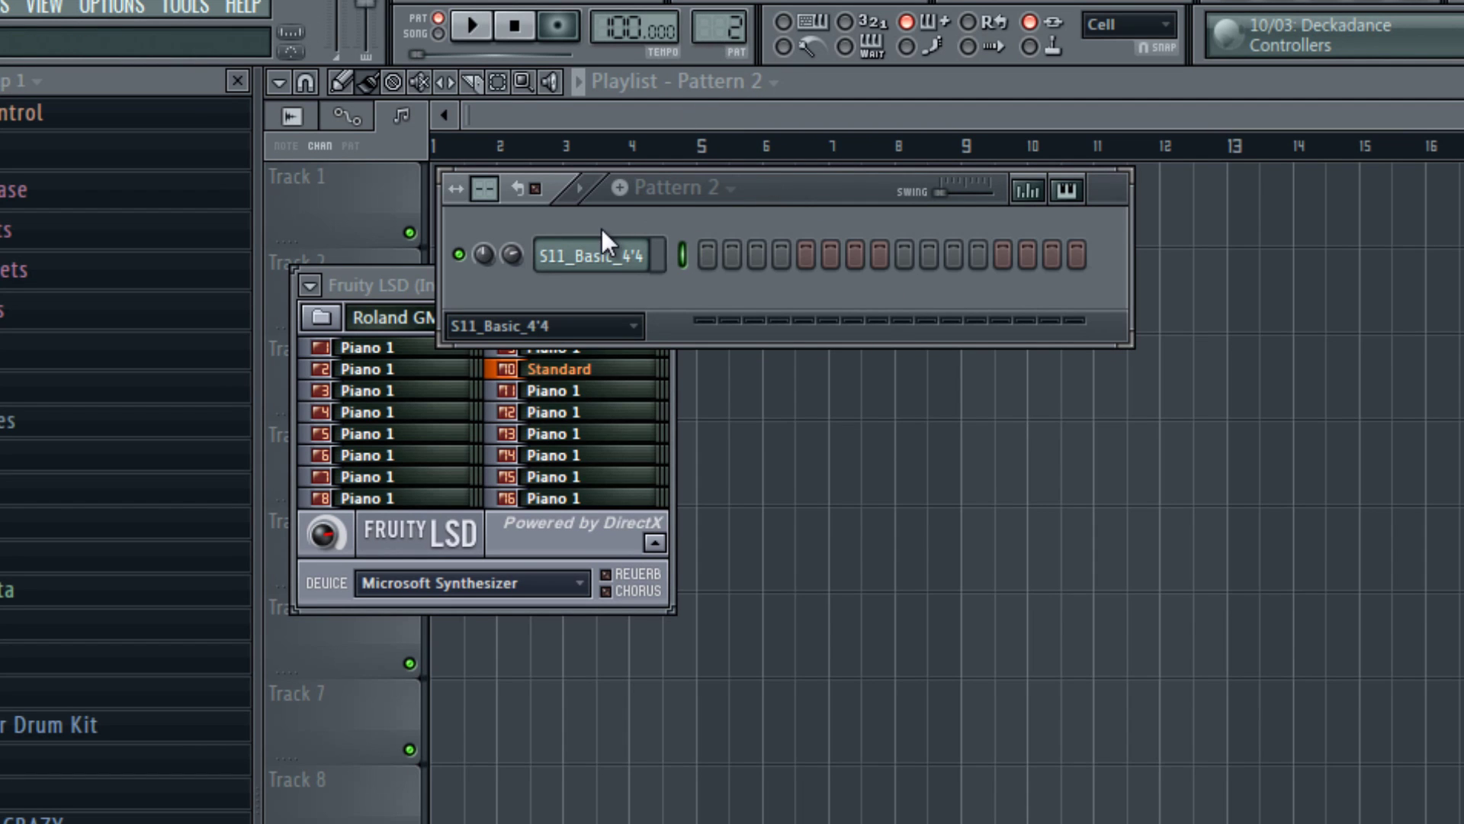
{"action": "left_click", "coordinate": [592, 251]}
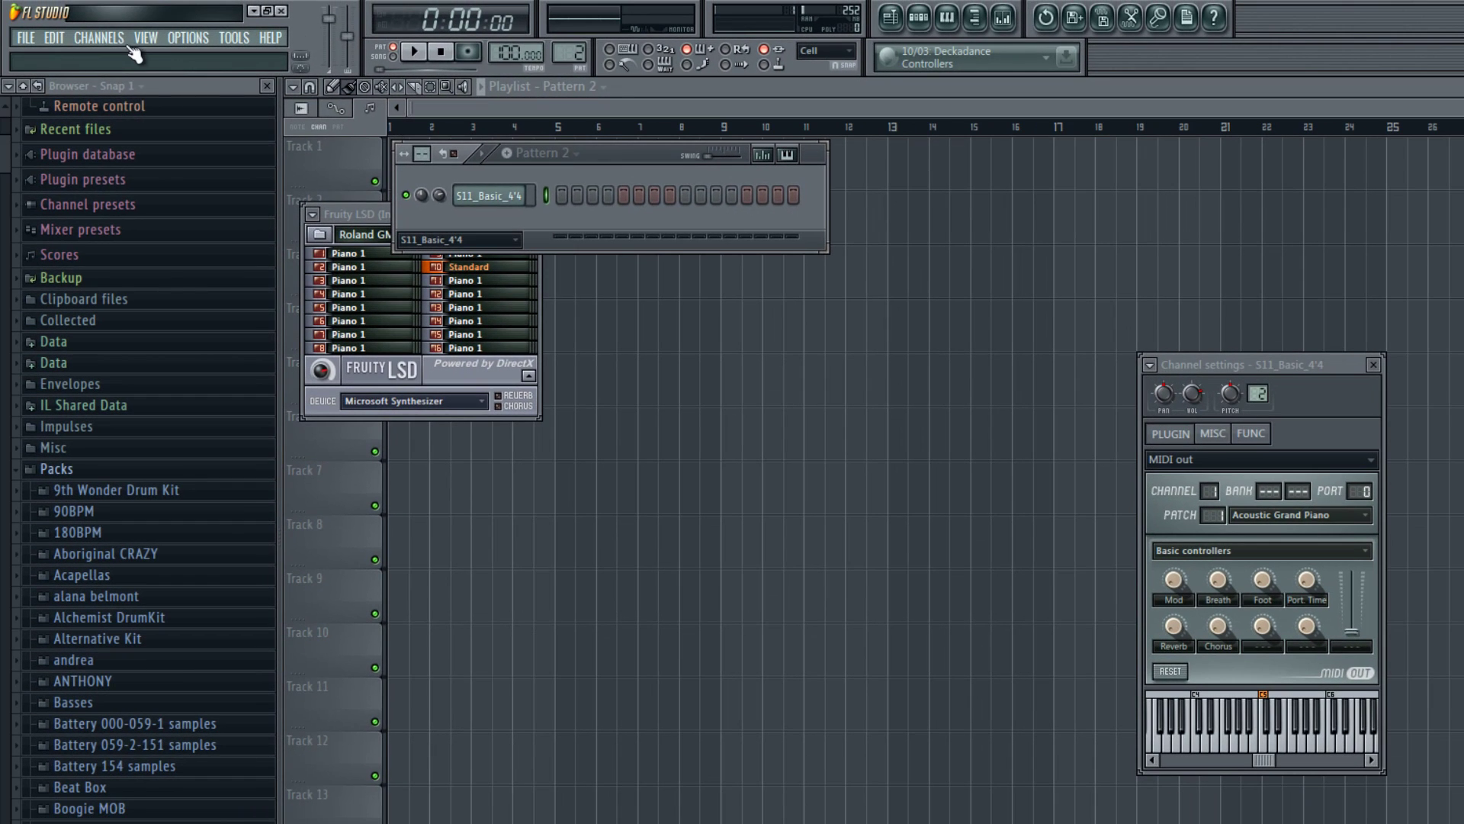
- Add a RealLPC instrument channel and switch RealLPC to Chords mode
{"action": "left_click", "coordinate": [95, 36]}
{"action": "mouse_move", "coordinate": [110, 57]}
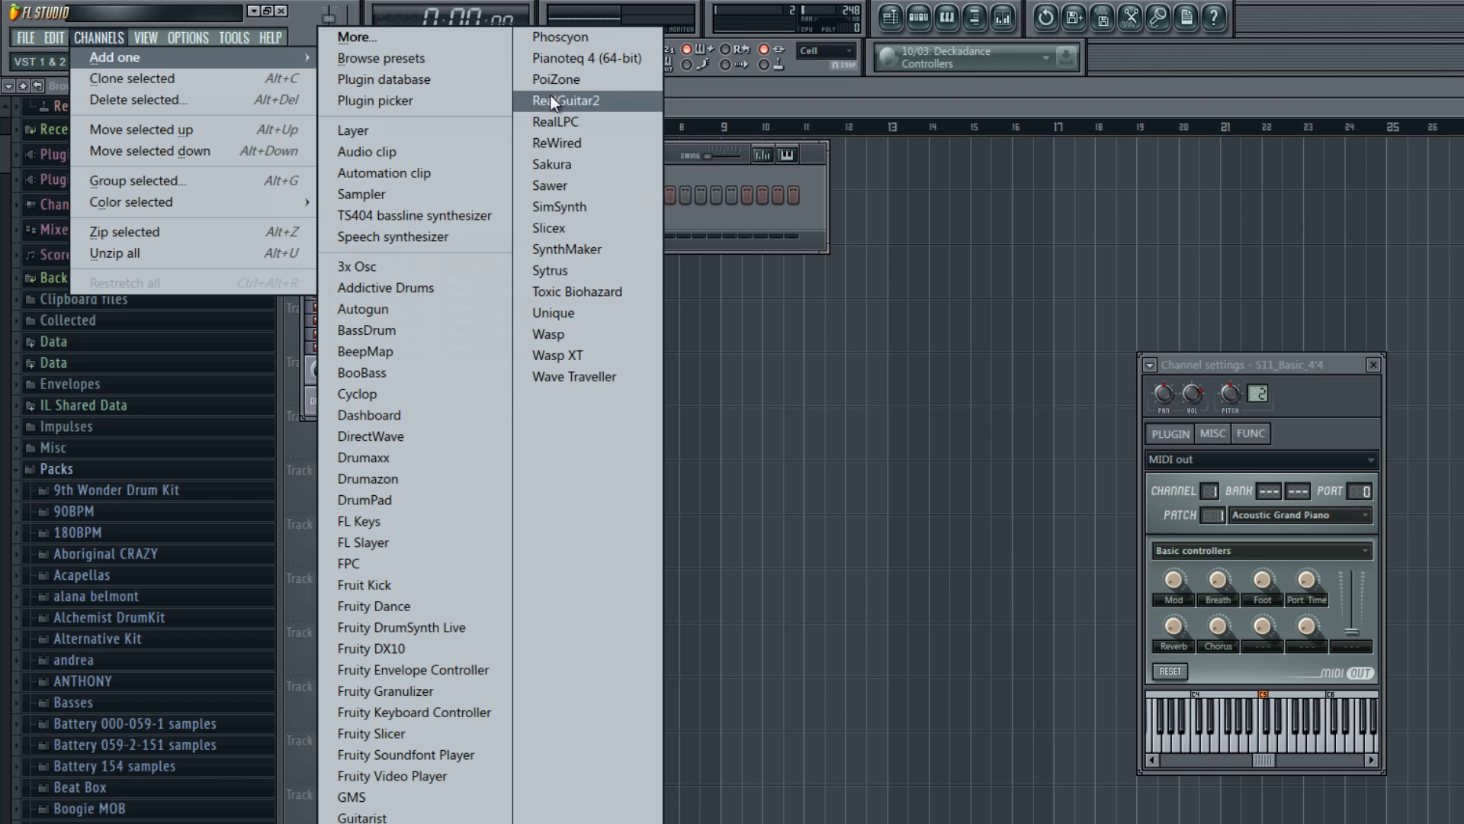
{"action": "left_click", "coordinate": [574, 120]}
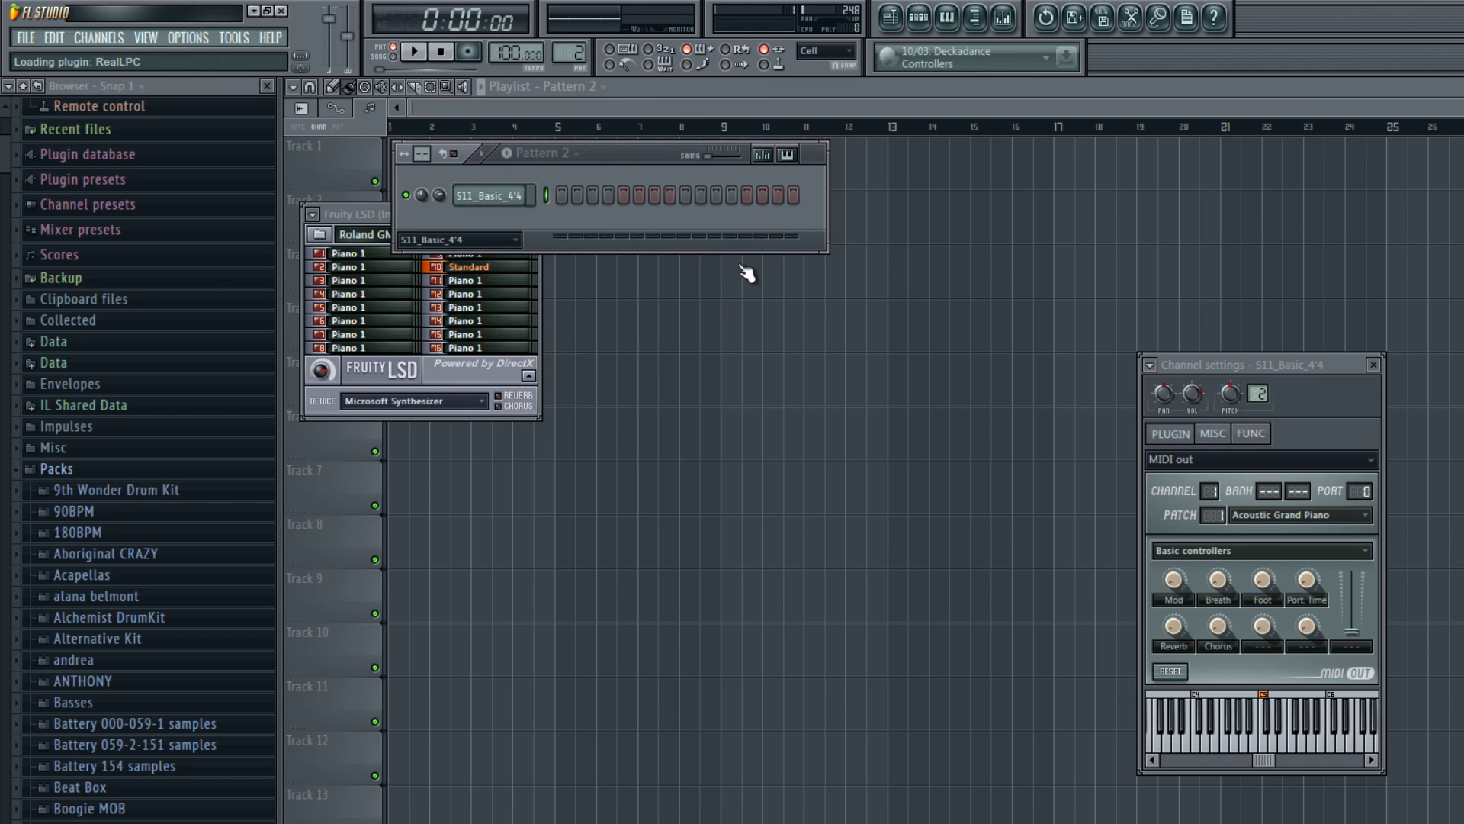
{"action": "left_click_drag", "start_coordinate": [734, 304], "coordinate": [973, 325]}
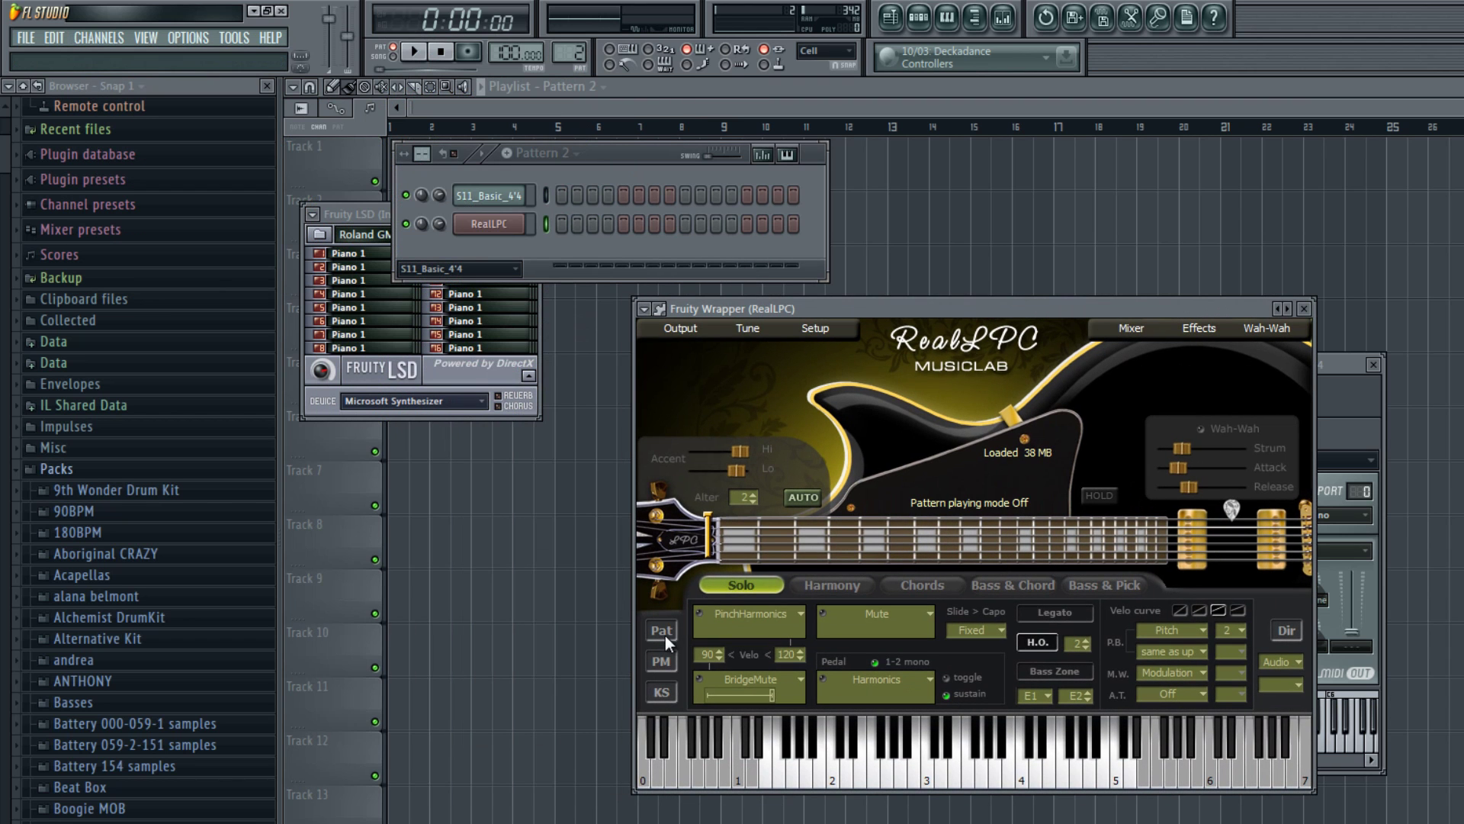
{"action": "left_click", "coordinate": [942, 584]}
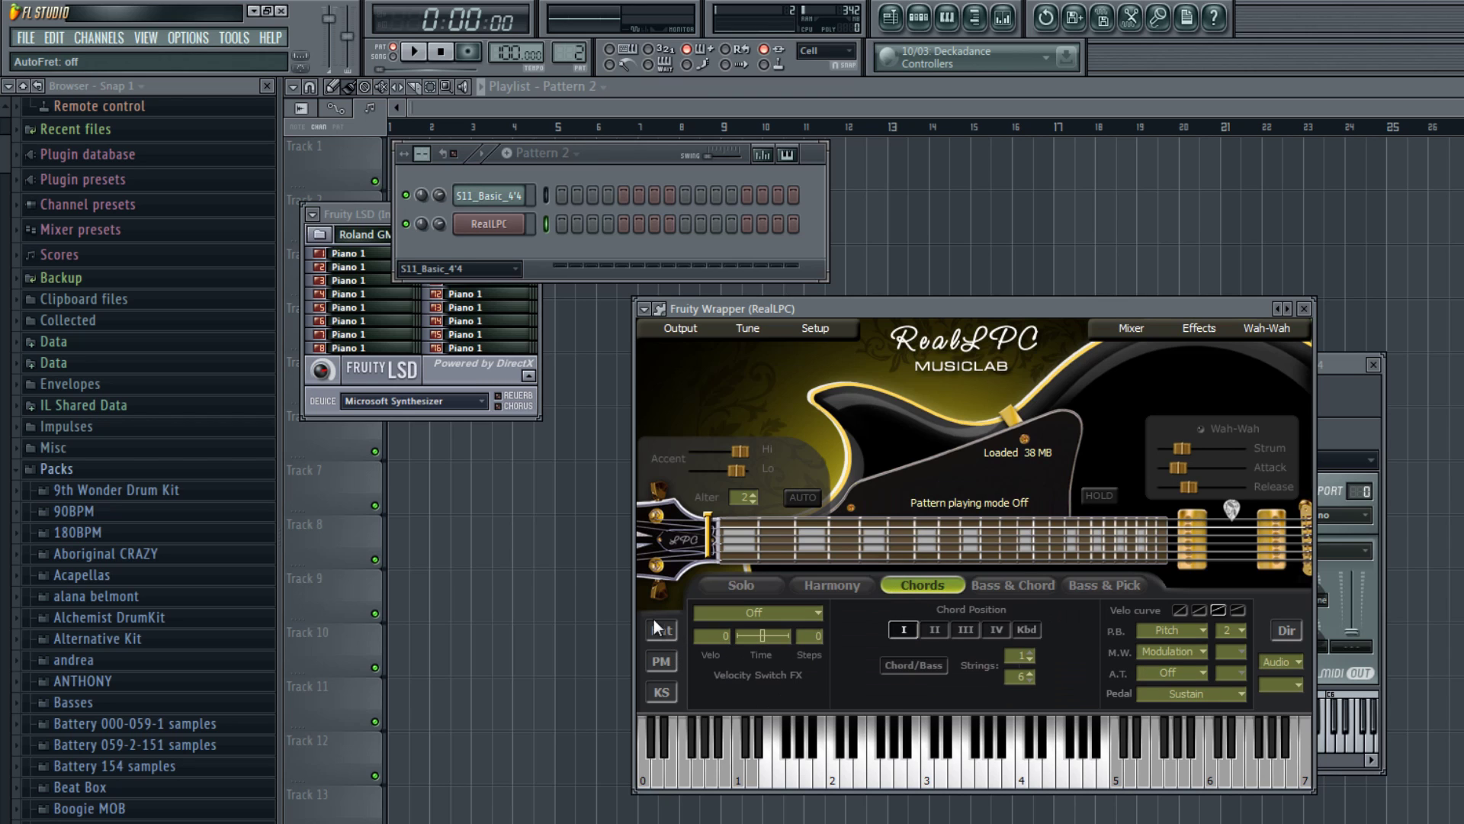
- Preview S11_Basic_4'4 from 4'4_Basic_S_8th_90-250 in RealLPC's Pattern Manager
{"action": "left_click", "coordinate": [662, 661]}
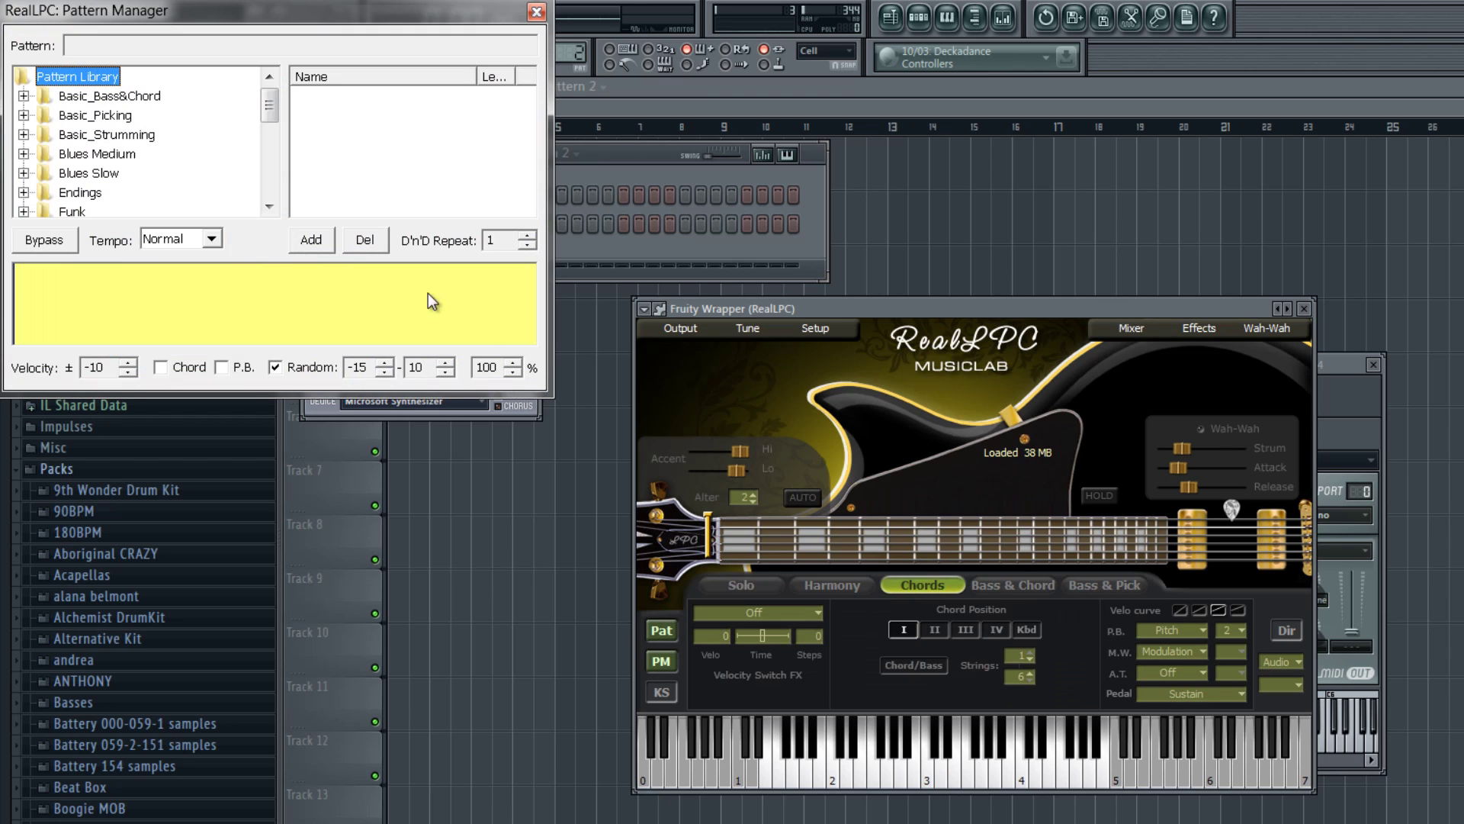
{"action": "left_click", "coordinate": [25, 135]}
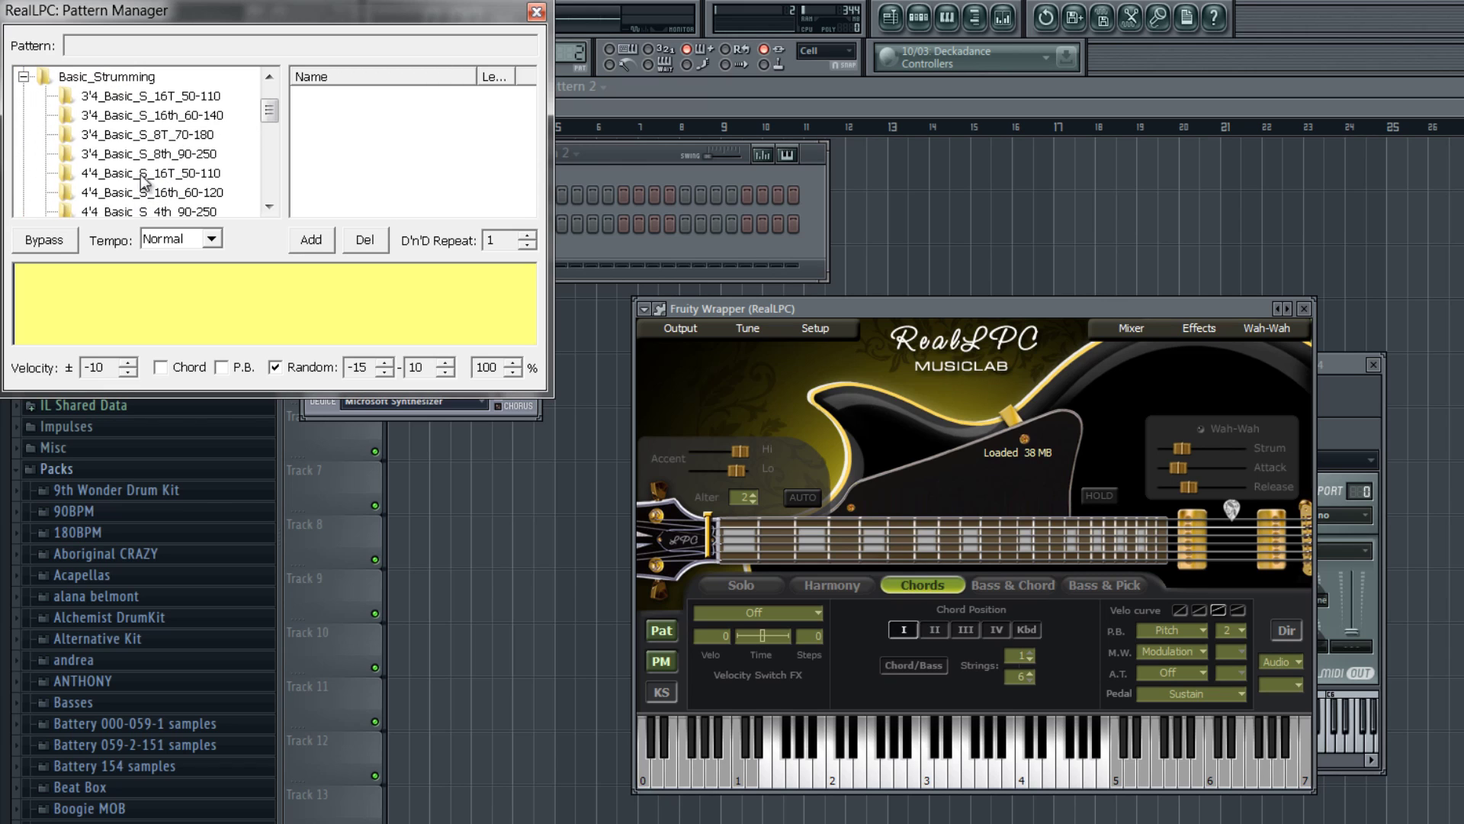
{"action": "left_click", "coordinate": [162, 154]}
{"action": "scroll", "coordinate": [159, 167], "scroll_direction": "down", "scroll_amount": 2}
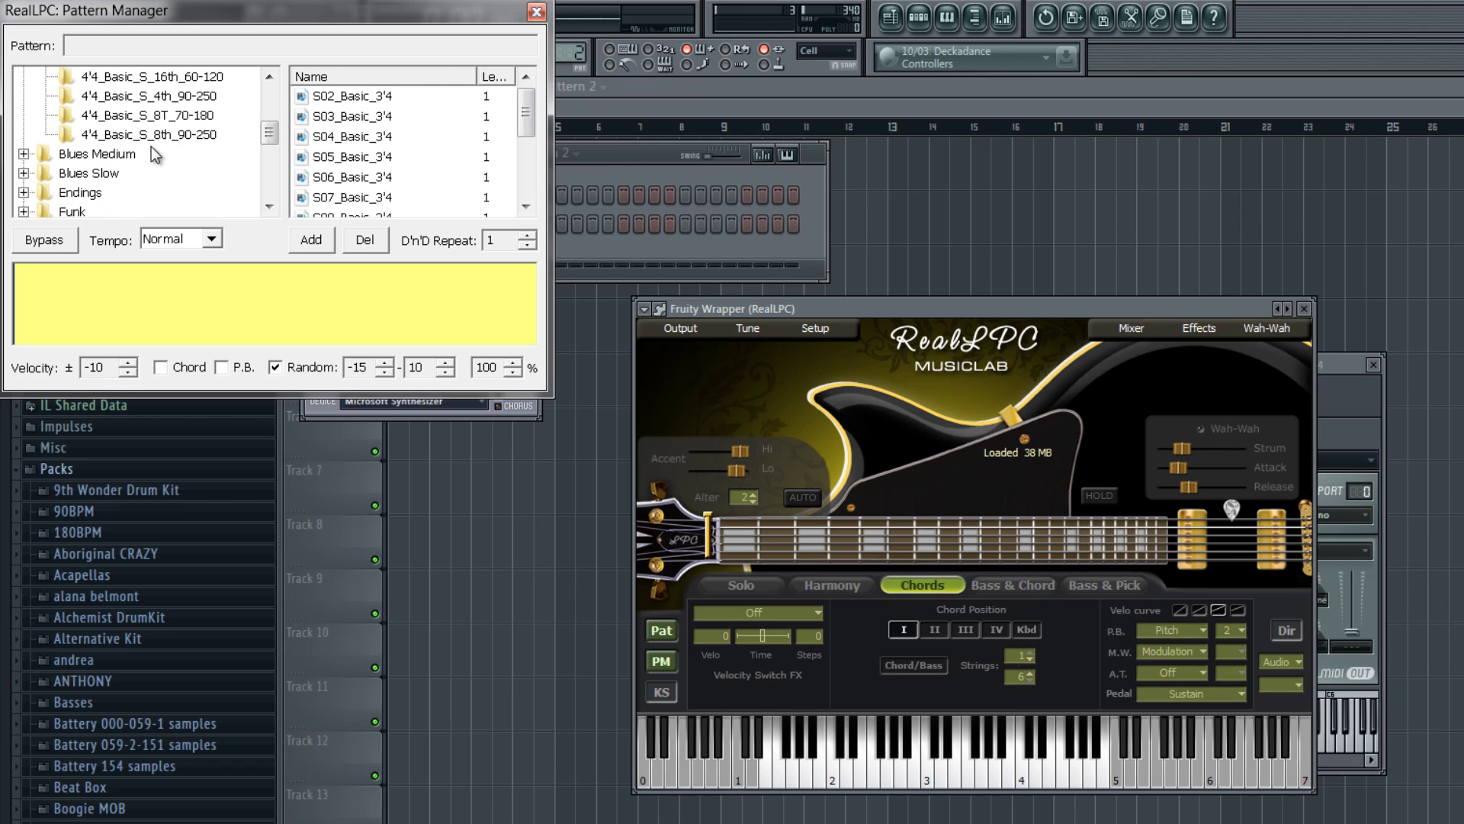
{"action": "left_click", "coordinate": [152, 135]}
{"action": "left_click", "coordinate": [382, 100]}
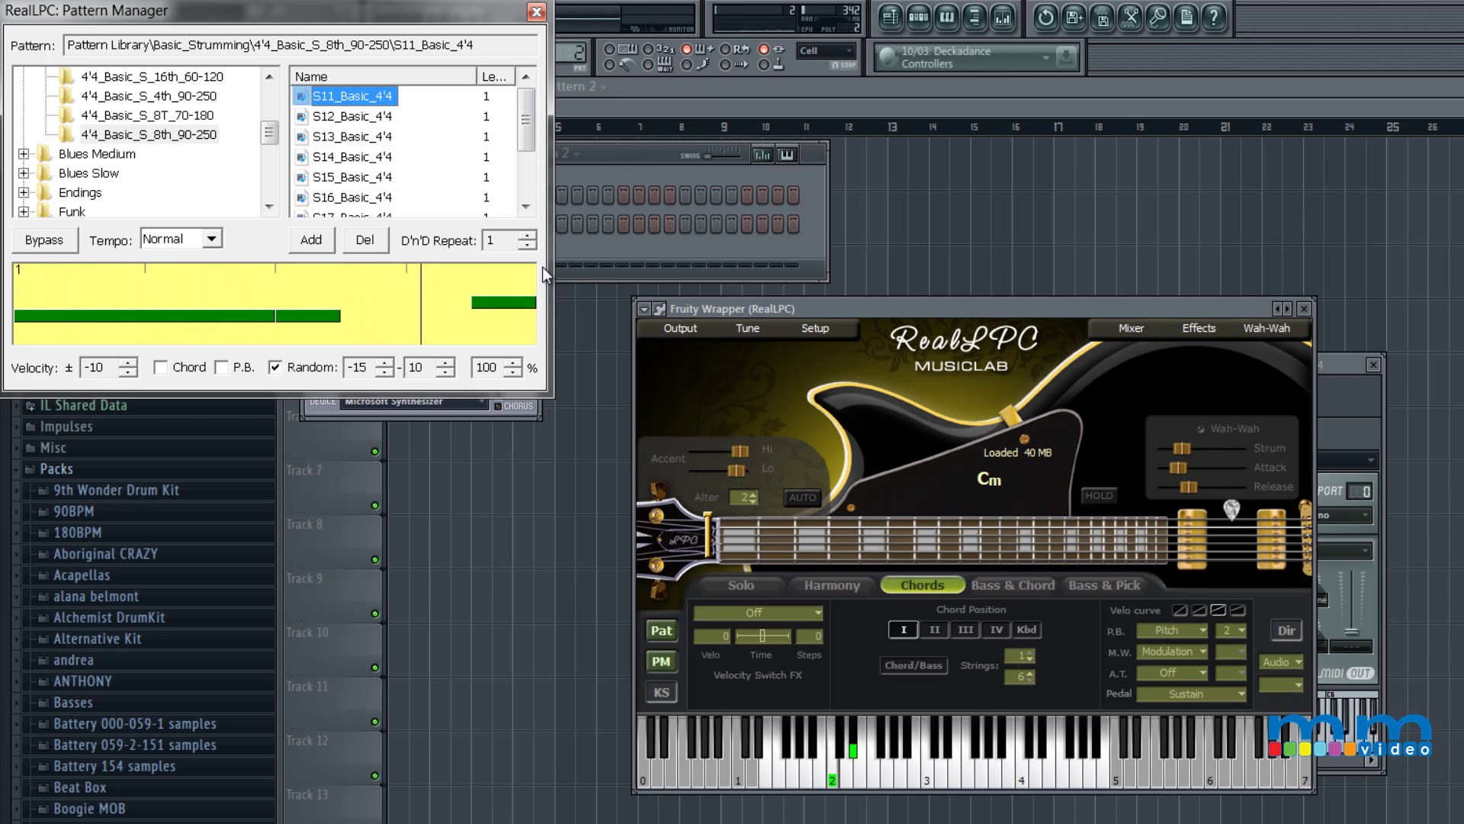
- Close the Pattern Manager and make S11_Basic_4'4 the current pattern, opening its notes
{"action": "left_click", "coordinate": [536, 11]}
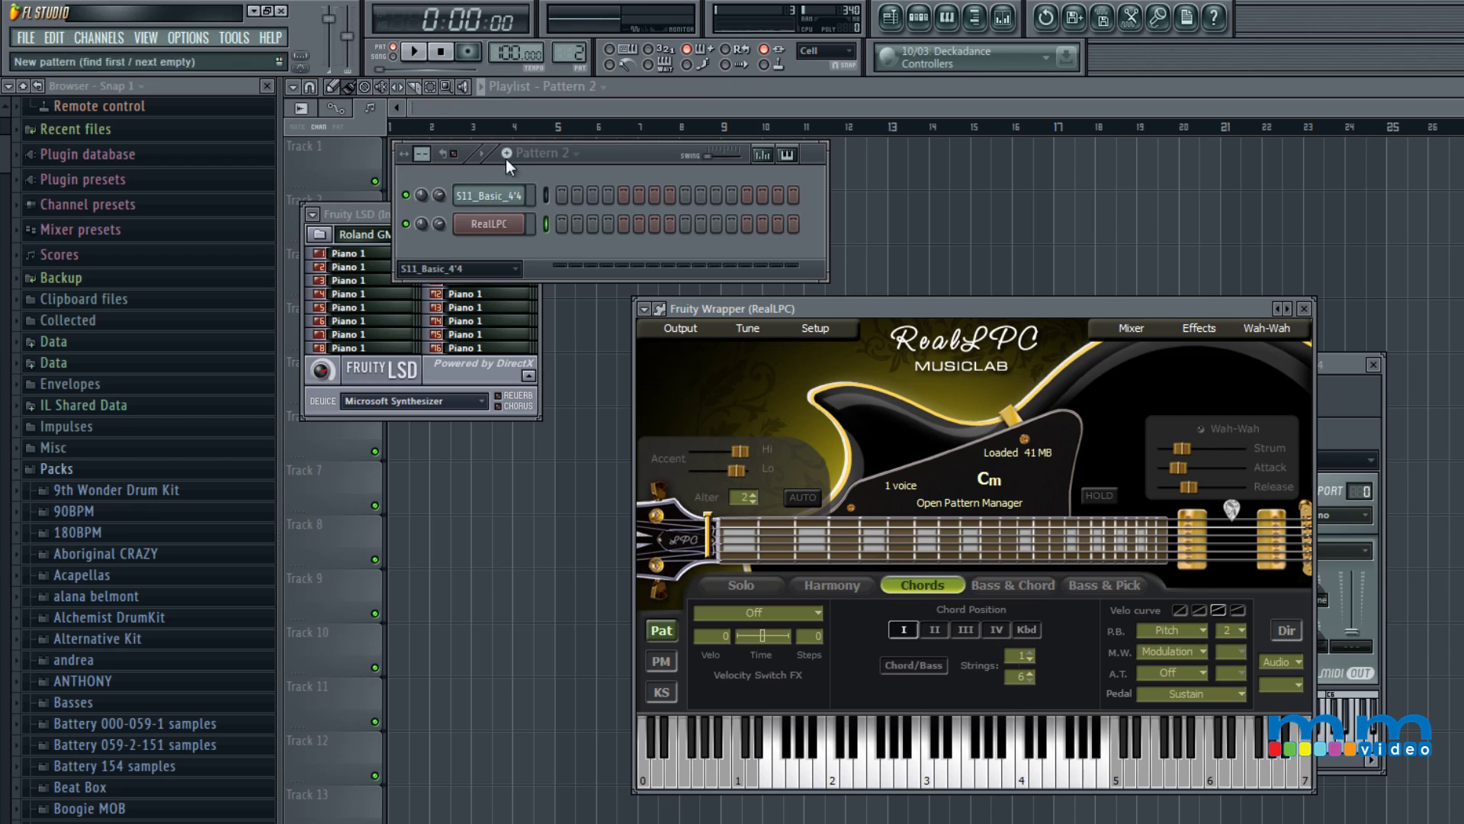
{"action": "key", "text": "KP_Subtract"}
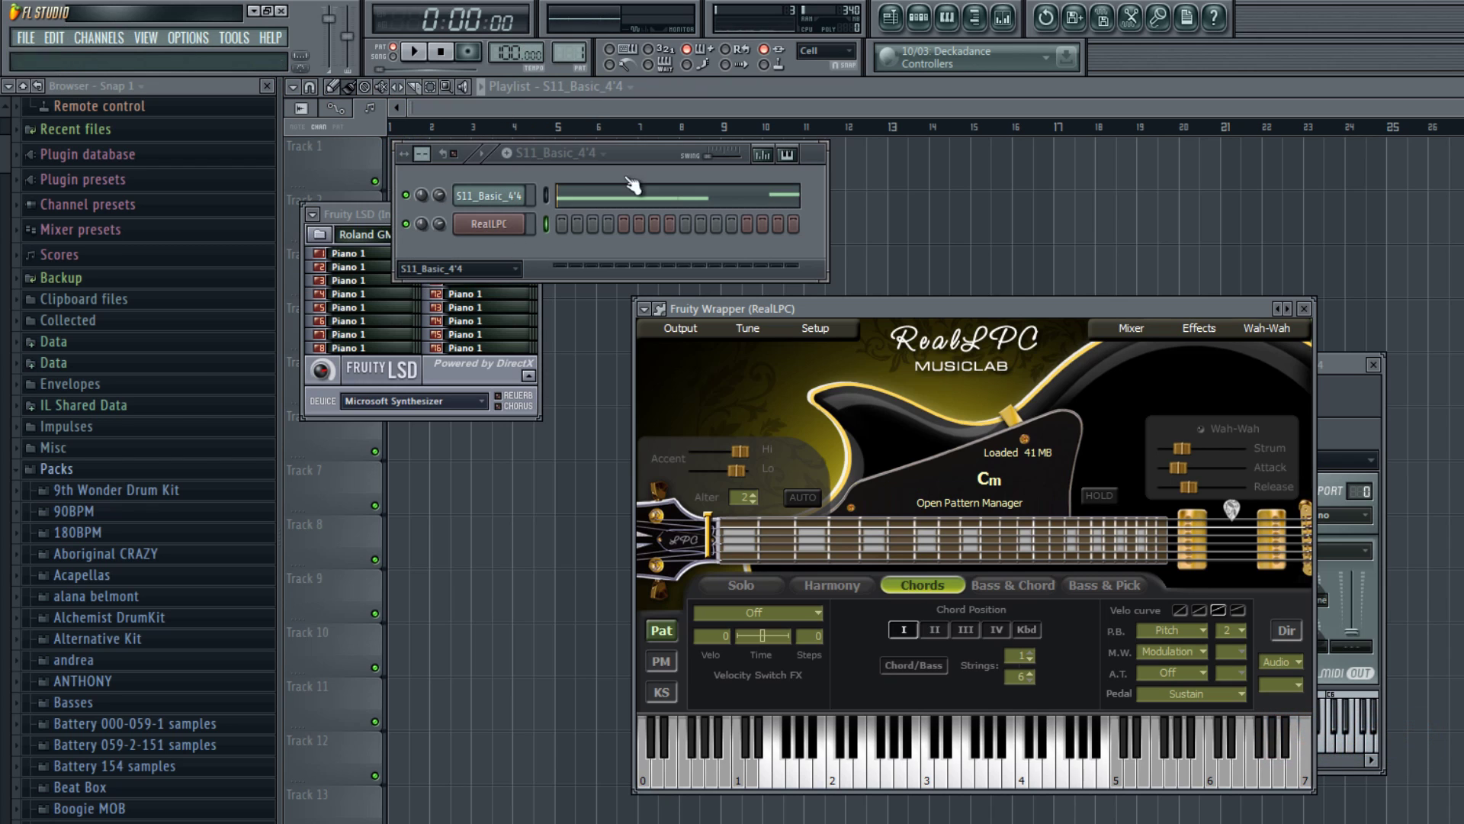
{"action": "left_click", "coordinate": [677, 197]}
- Shorten the long F1 note to an eighth and add five more F1 eighth notes
{"action": "left_click_drag", "start_coordinate": [604, 115], "coordinate": [1232, 153]}
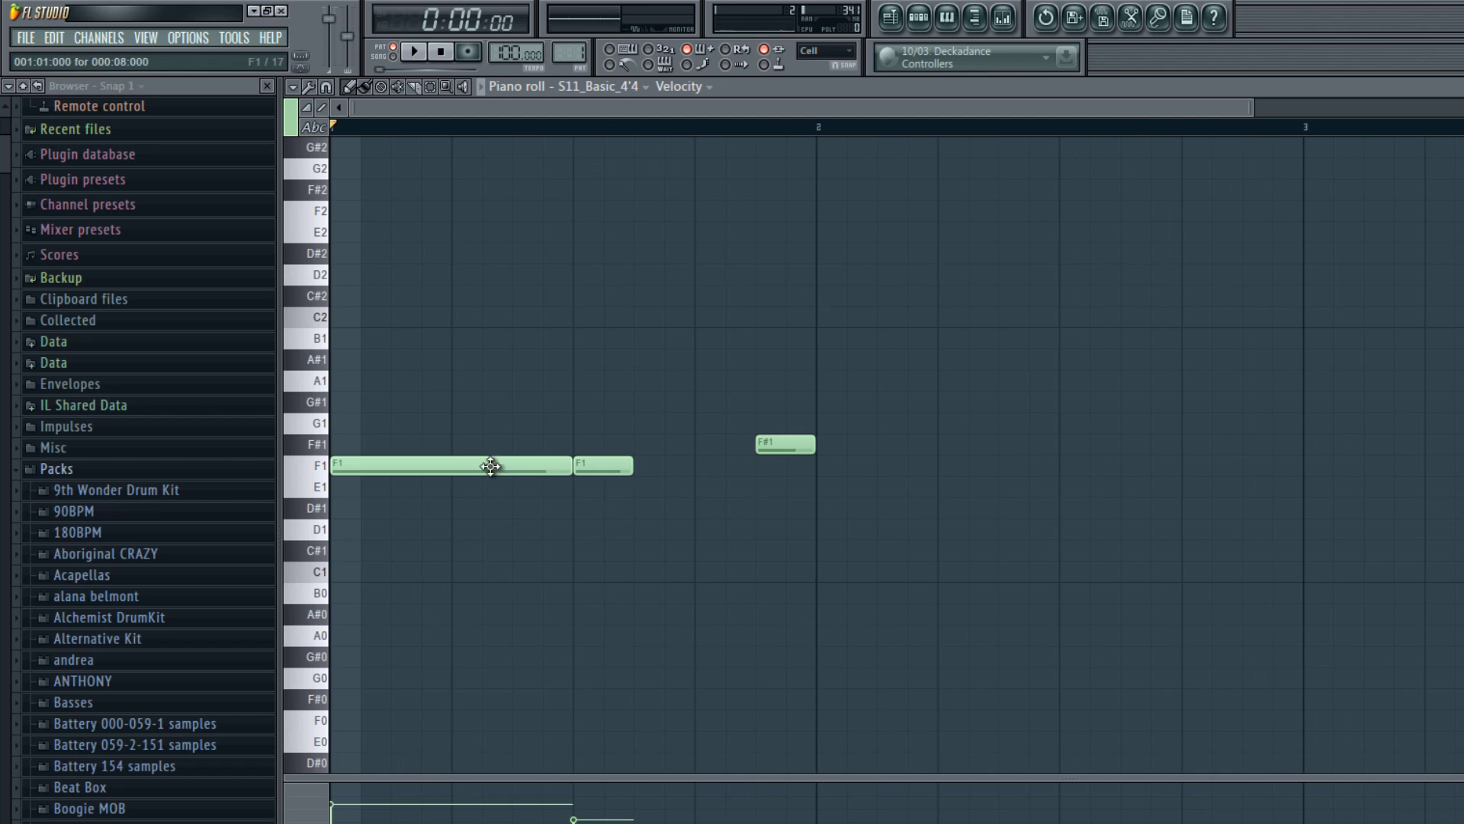
{"action": "left_click_drag", "start_coordinate": [571, 466], "coordinate": [393, 467]}
{"action": "left_click", "coordinate": [420, 466]}
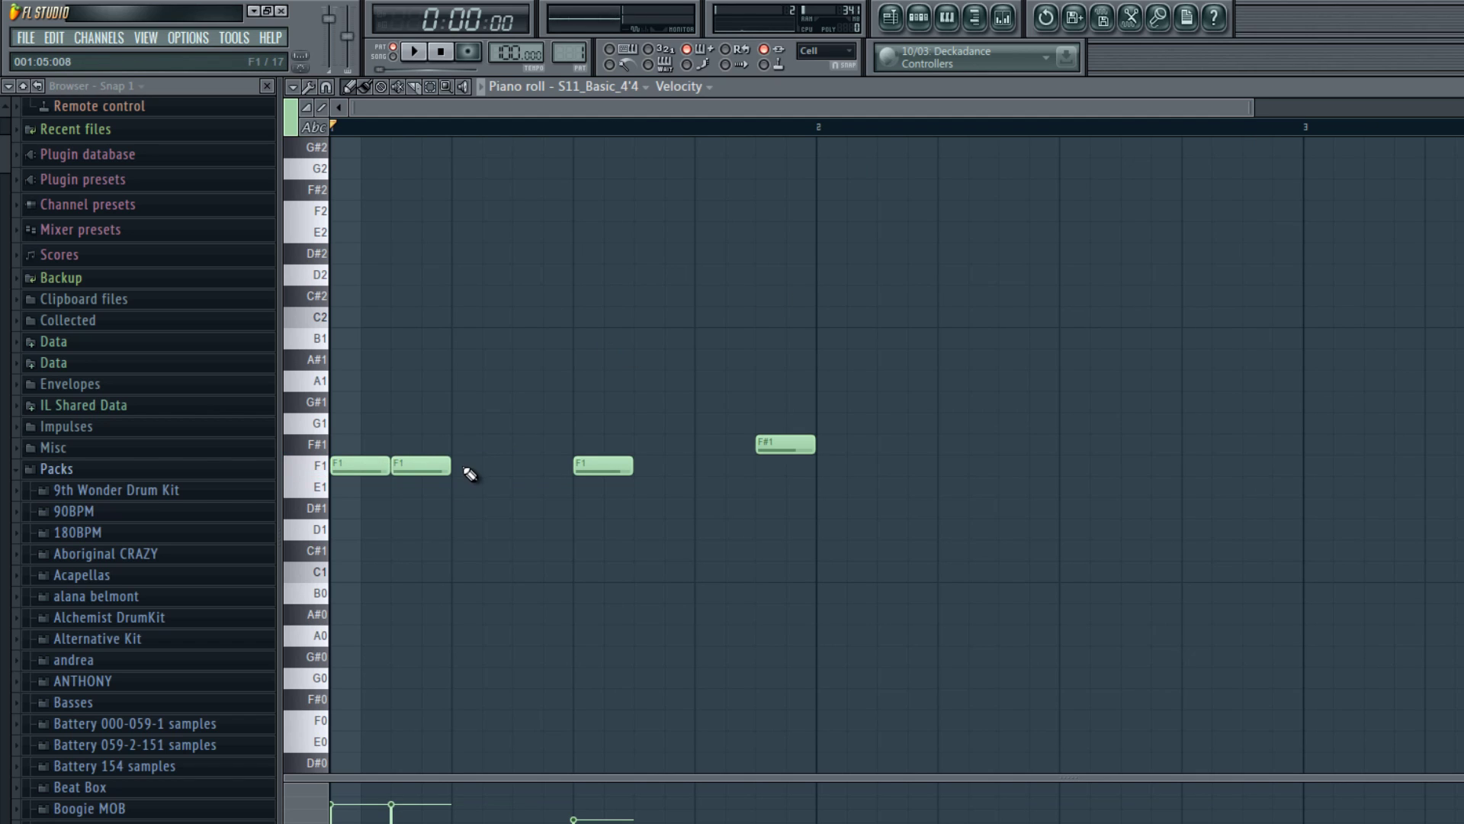
{"action": "left_click", "coordinate": [480, 465]}
{"action": "left_click", "coordinate": [542, 465]}
{"action": "left_click", "coordinate": [648, 467]}
{"action": "left_click", "coordinate": [705, 467]}
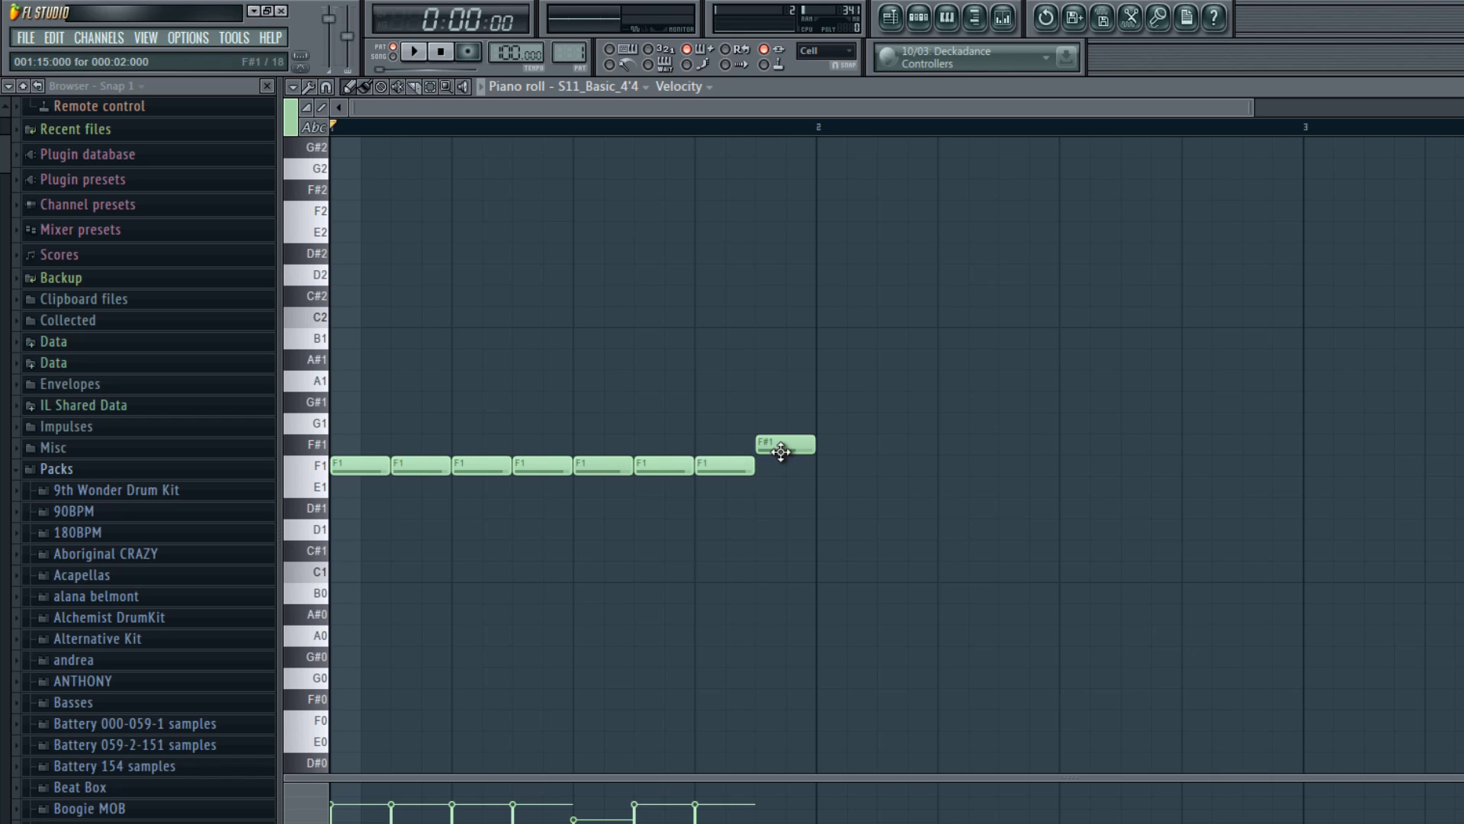
- Raise the second, fourth and sixth notes to F#1 so they alternate
{"action": "left_click_drag", "start_coordinate": [410, 465], "coordinate": [420, 444]}
{"action": "left_click_drag", "start_coordinate": [541, 465], "coordinate": [542, 439]}
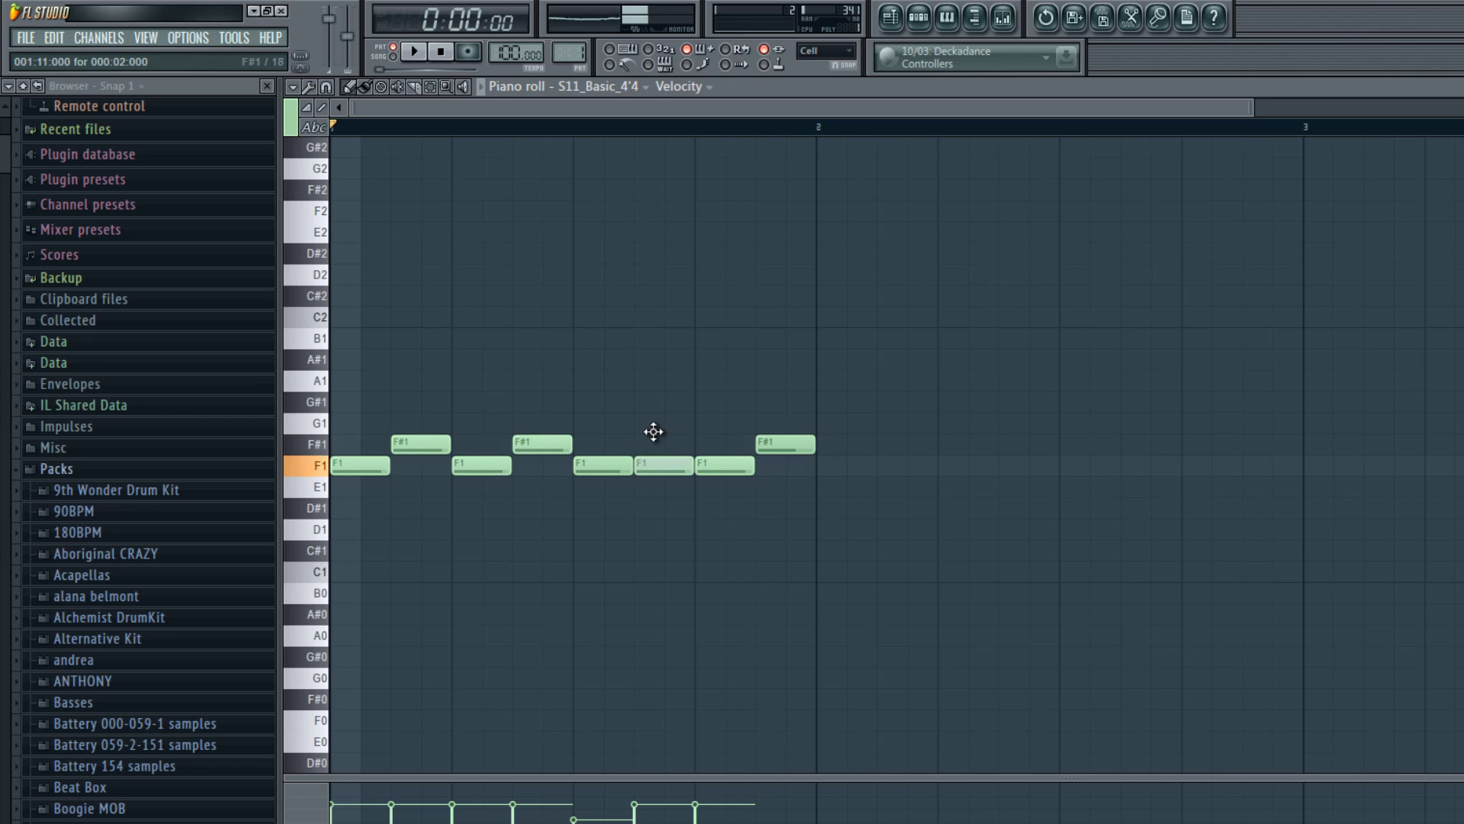
{"action": "left_click_drag", "start_coordinate": [650, 465], "coordinate": [649, 444]}
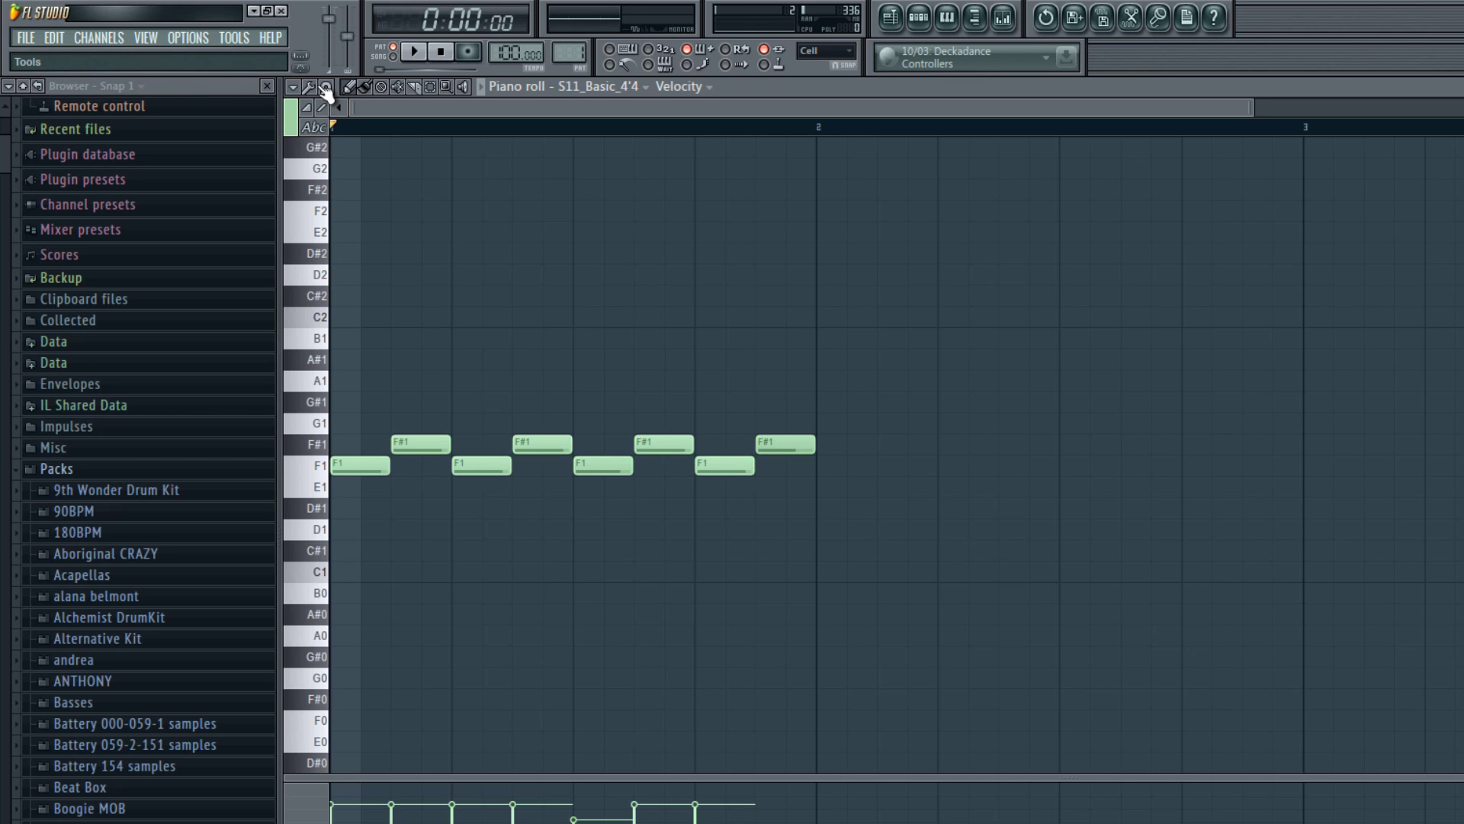
- Start Save As with MIDI file chosen as the file type
{"action": "left_click", "coordinate": [27, 39]}
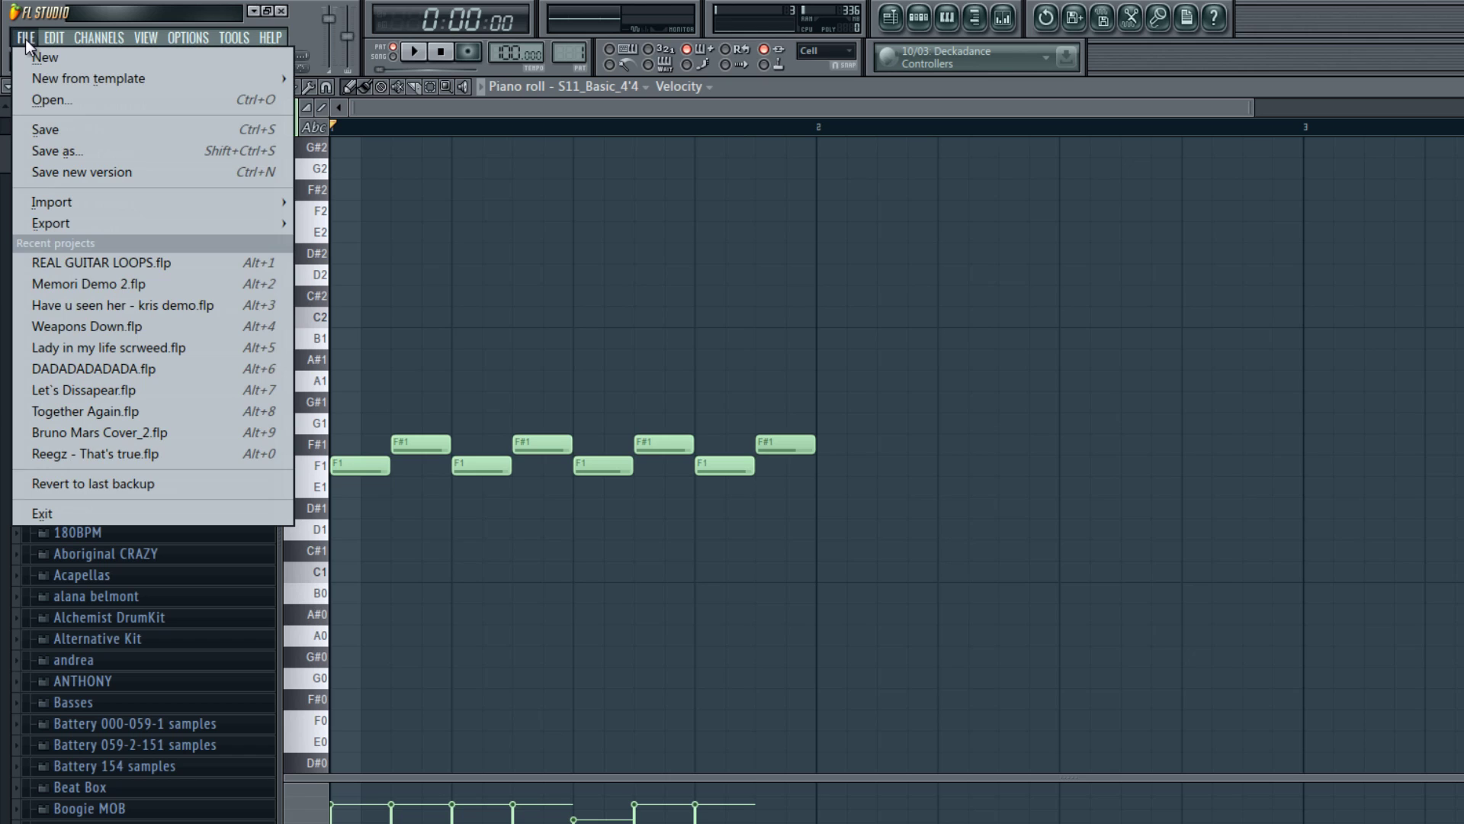
{"action": "left_click", "coordinate": [53, 150]}
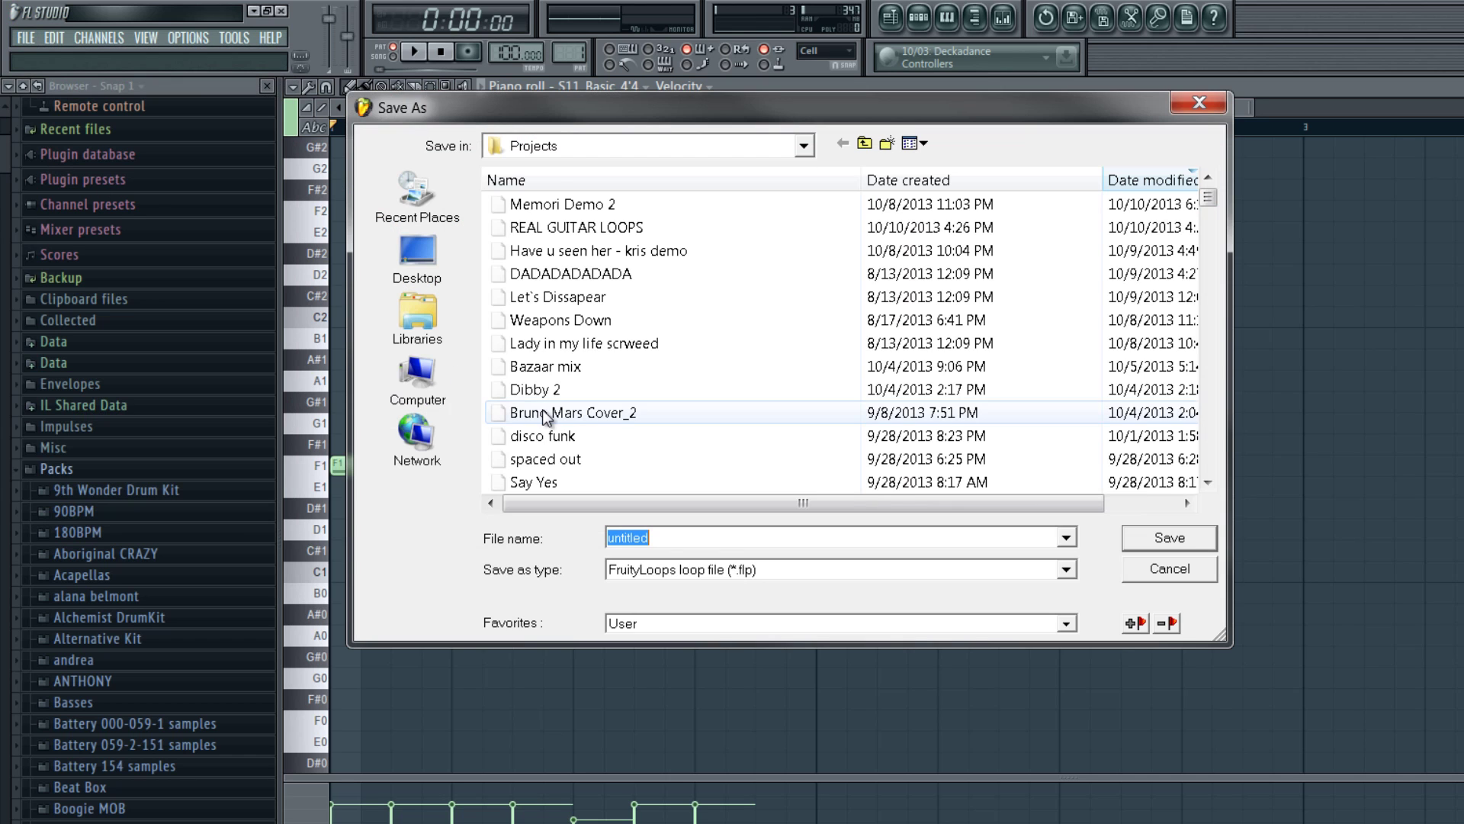
{"action": "left_click", "coordinate": [643, 569]}
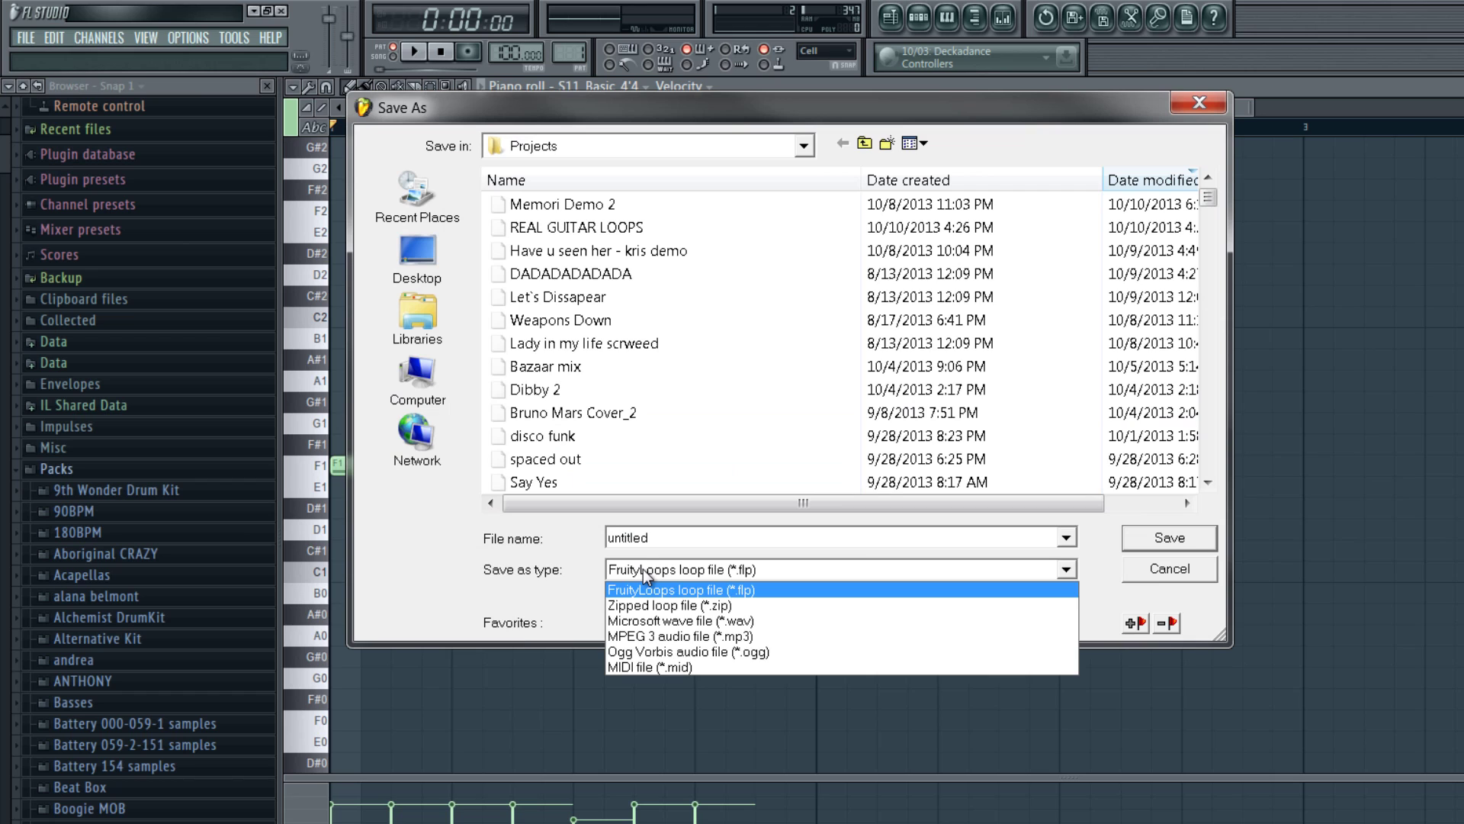
{"action": "left_click", "coordinate": [654, 666]}
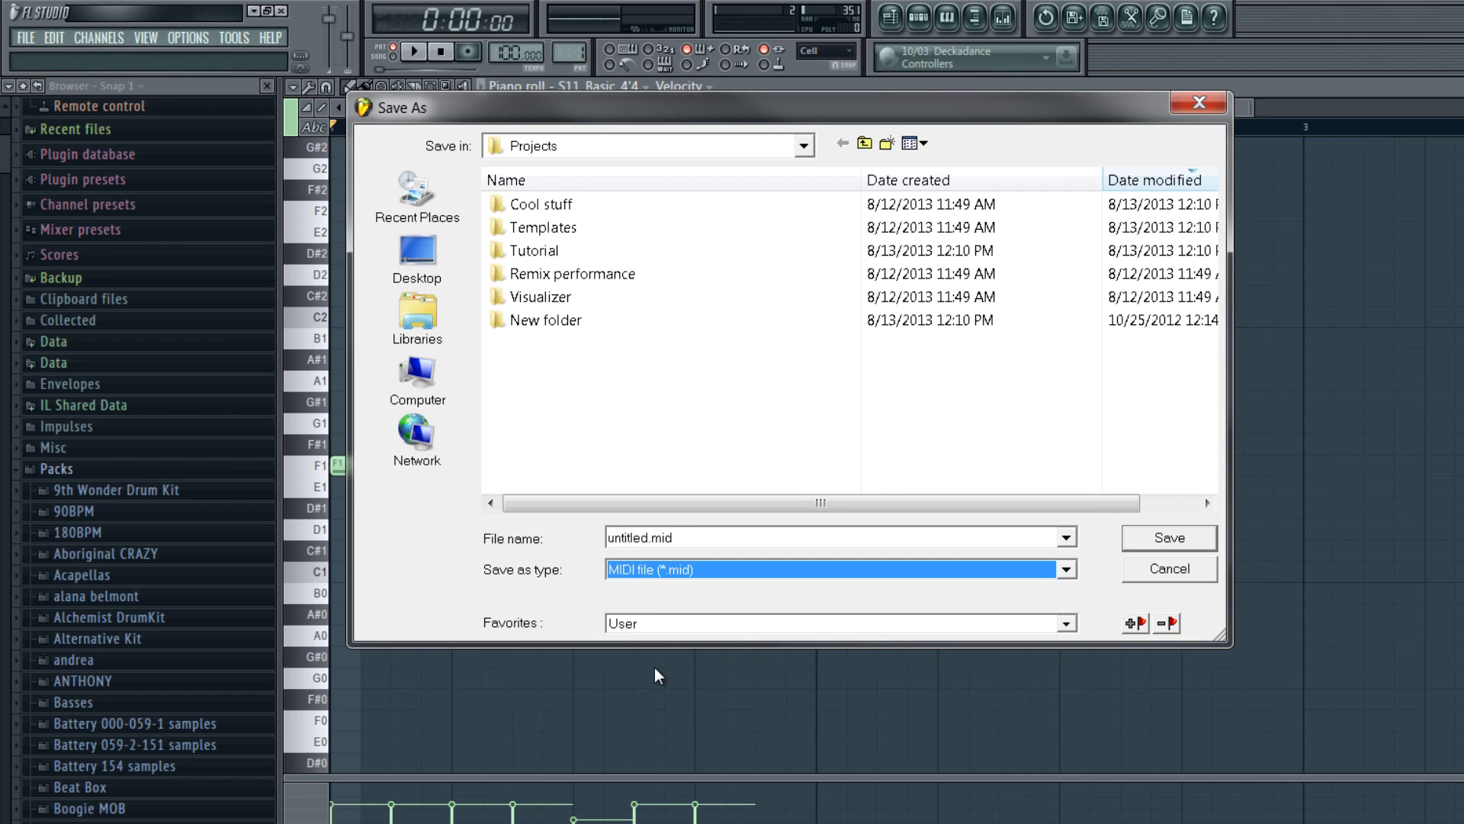
- Browse to Real LPC\Loops\Pattern Library\Basic_Strumming\4'4_Basic_S_8th_90-250 on drive E:
{"action": "left_click", "coordinate": [441, 394]}
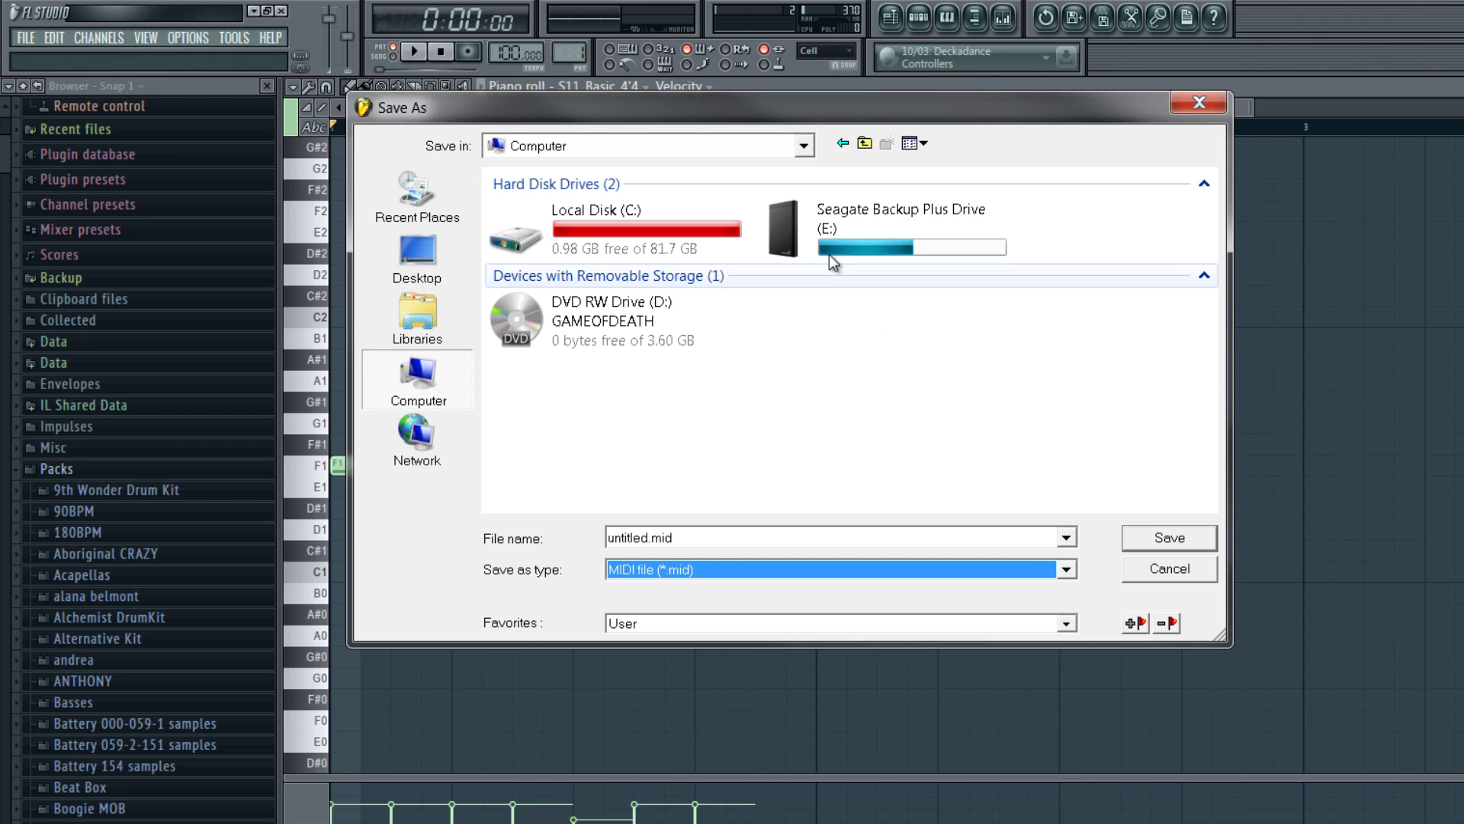
{"action": "double_click", "coordinate": [803, 228]}
{"action": "scroll", "coordinate": [713, 340], "scroll_direction": "down", "scroll_amount": 1}
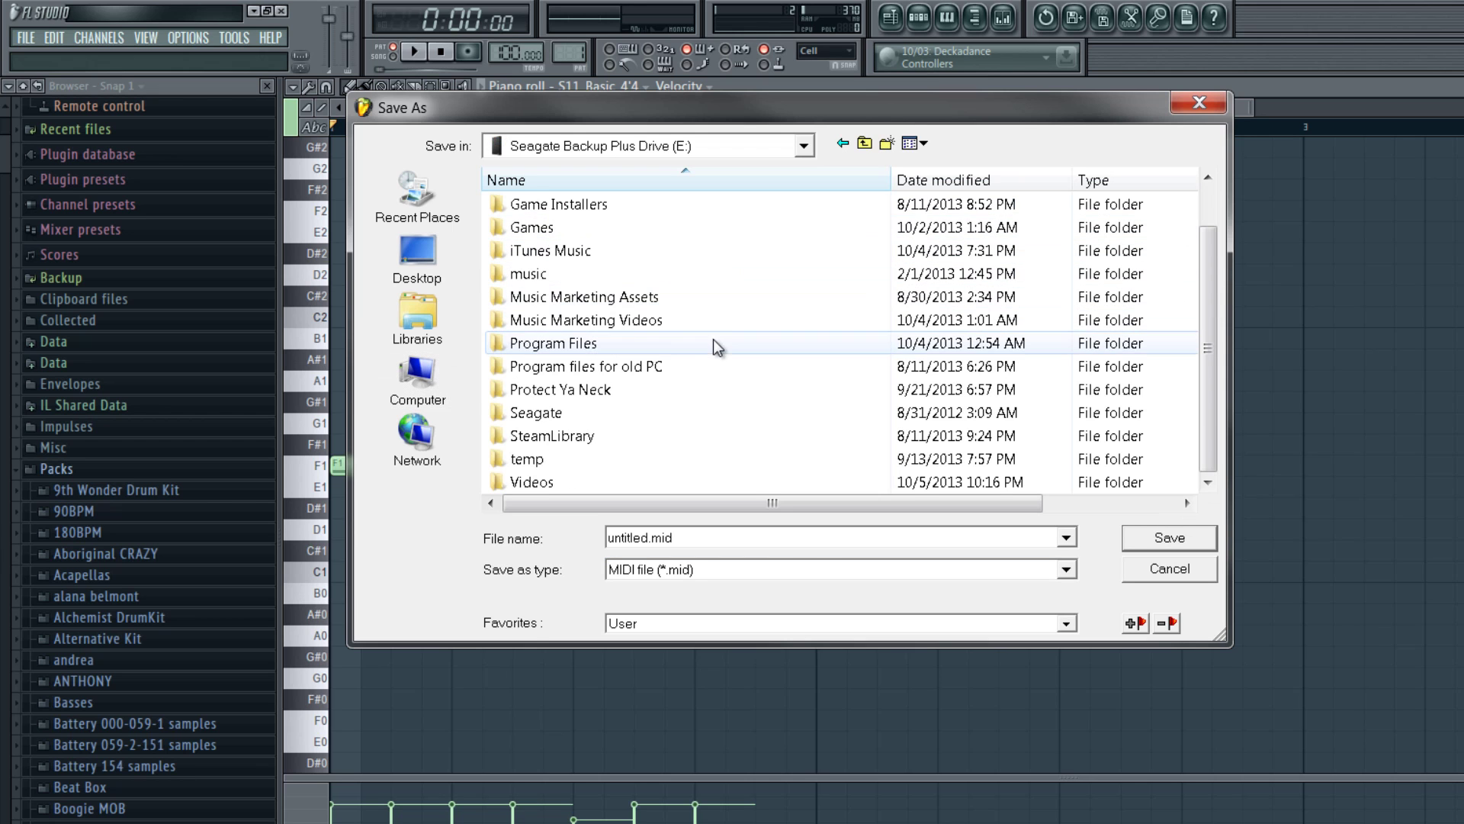
{"action": "double_click", "coordinate": [584, 340]}
{"action": "scroll", "coordinate": [684, 392], "scroll_direction": "down", "scroll_amount": 2}
{"action": "double_click", "coordinate": [597, 412]}
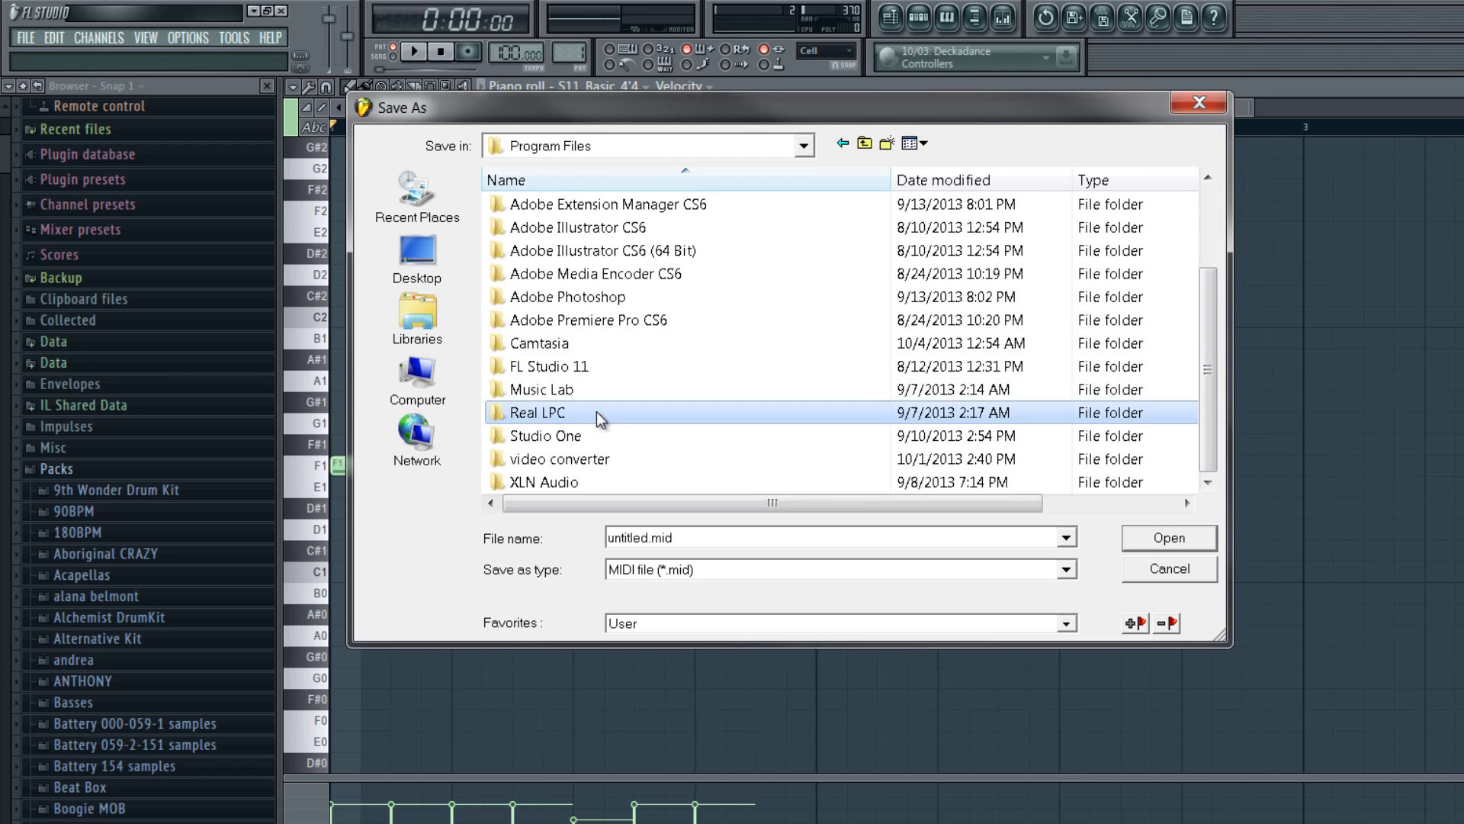
{"action": "double_click", "coordinate": [538, 203]}
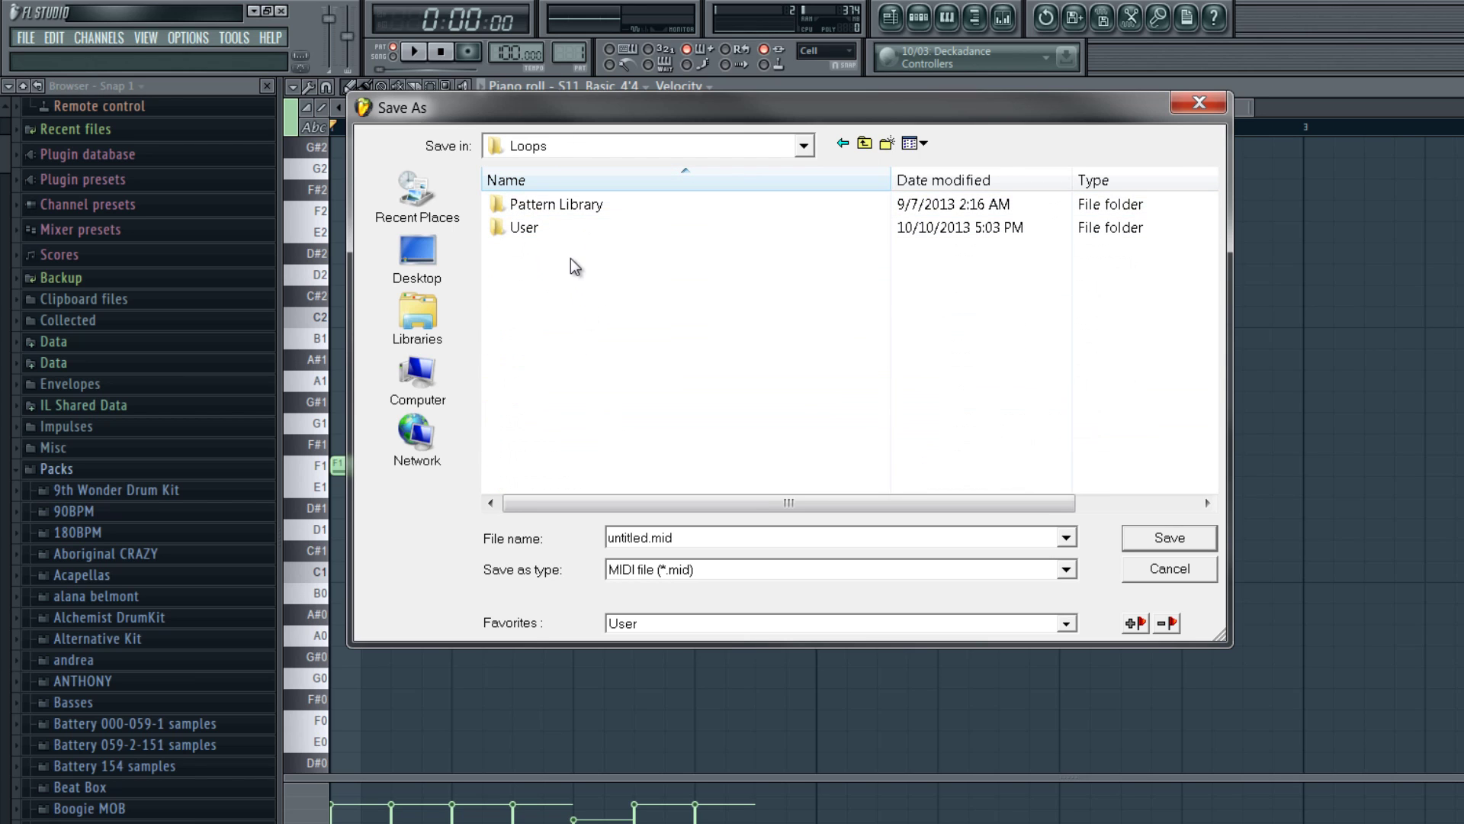
{"action": "double_click", "coordinate": [570, 206]}
{"action": "double_click", "coordinate": [586, 253]}
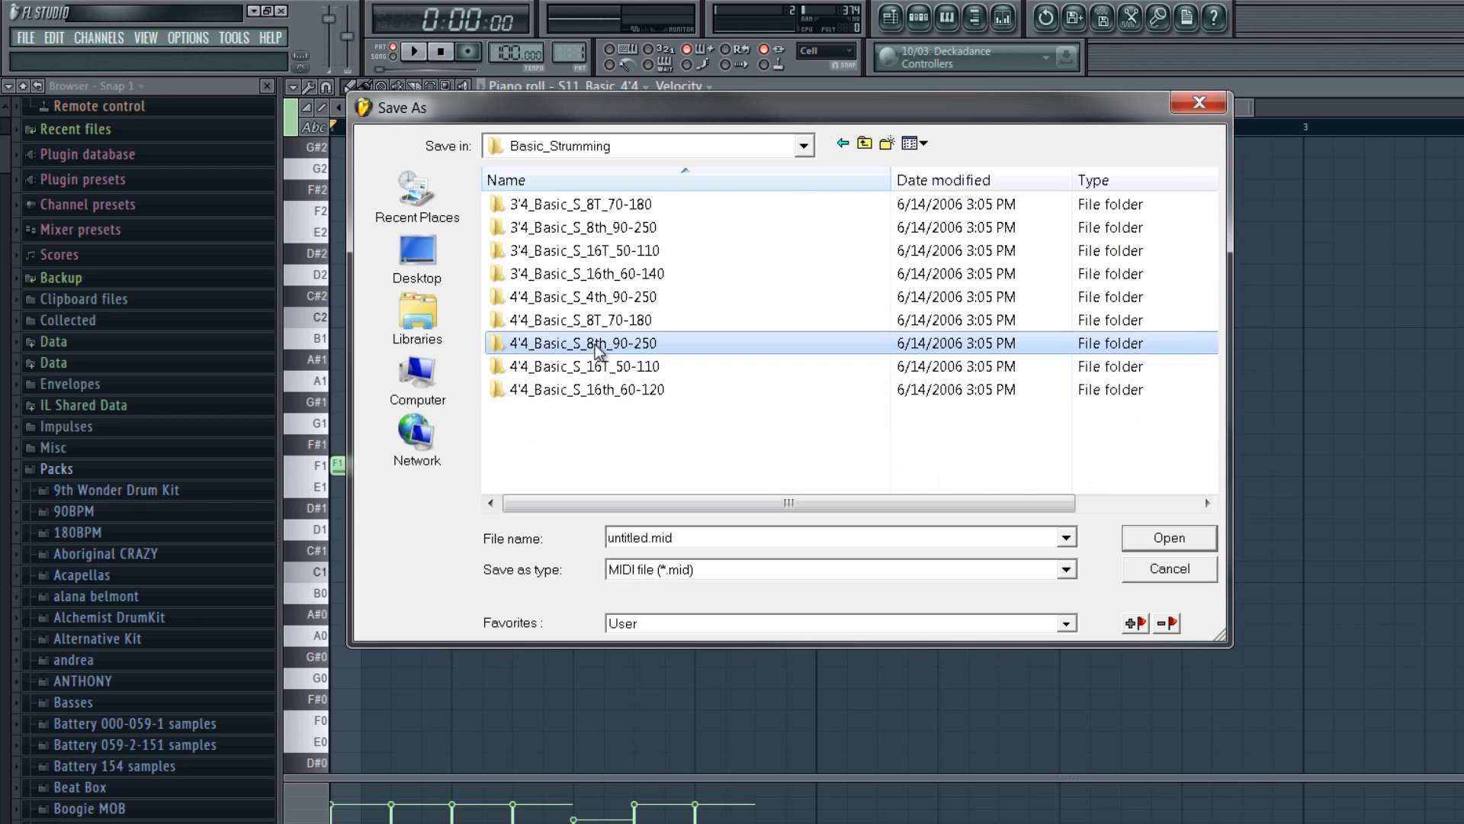
{"action": "double_click", "coordinate": [593, 345]}
- Save the file as S11_Basic_4'4 remix.mid
{"action": "left_click", "coordinate": [604, 203]}
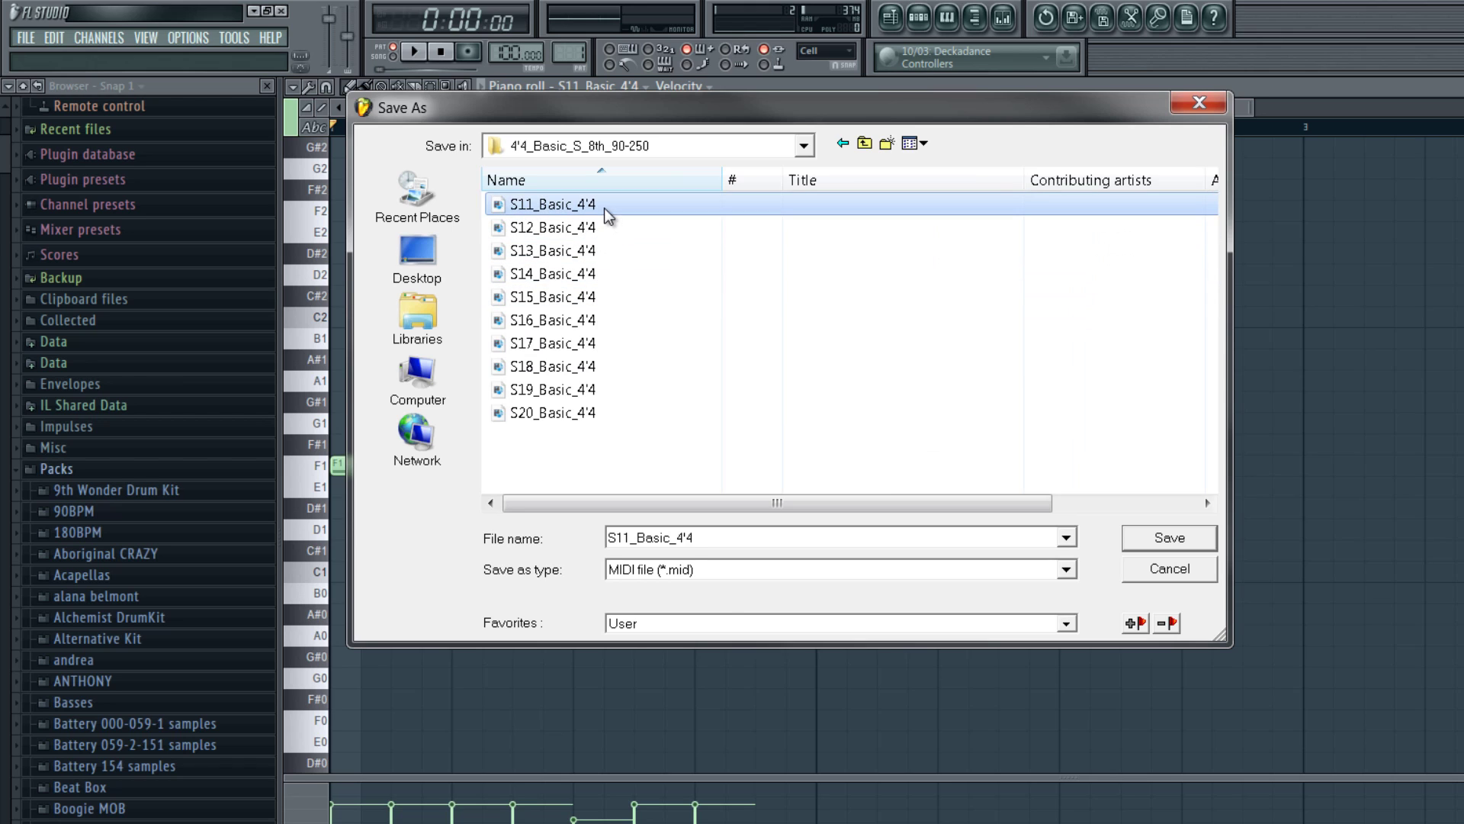
{"action": "left_click", "coordinate": [733, 544]}
{"action": "left_click", "coordinate": [733, 545]}
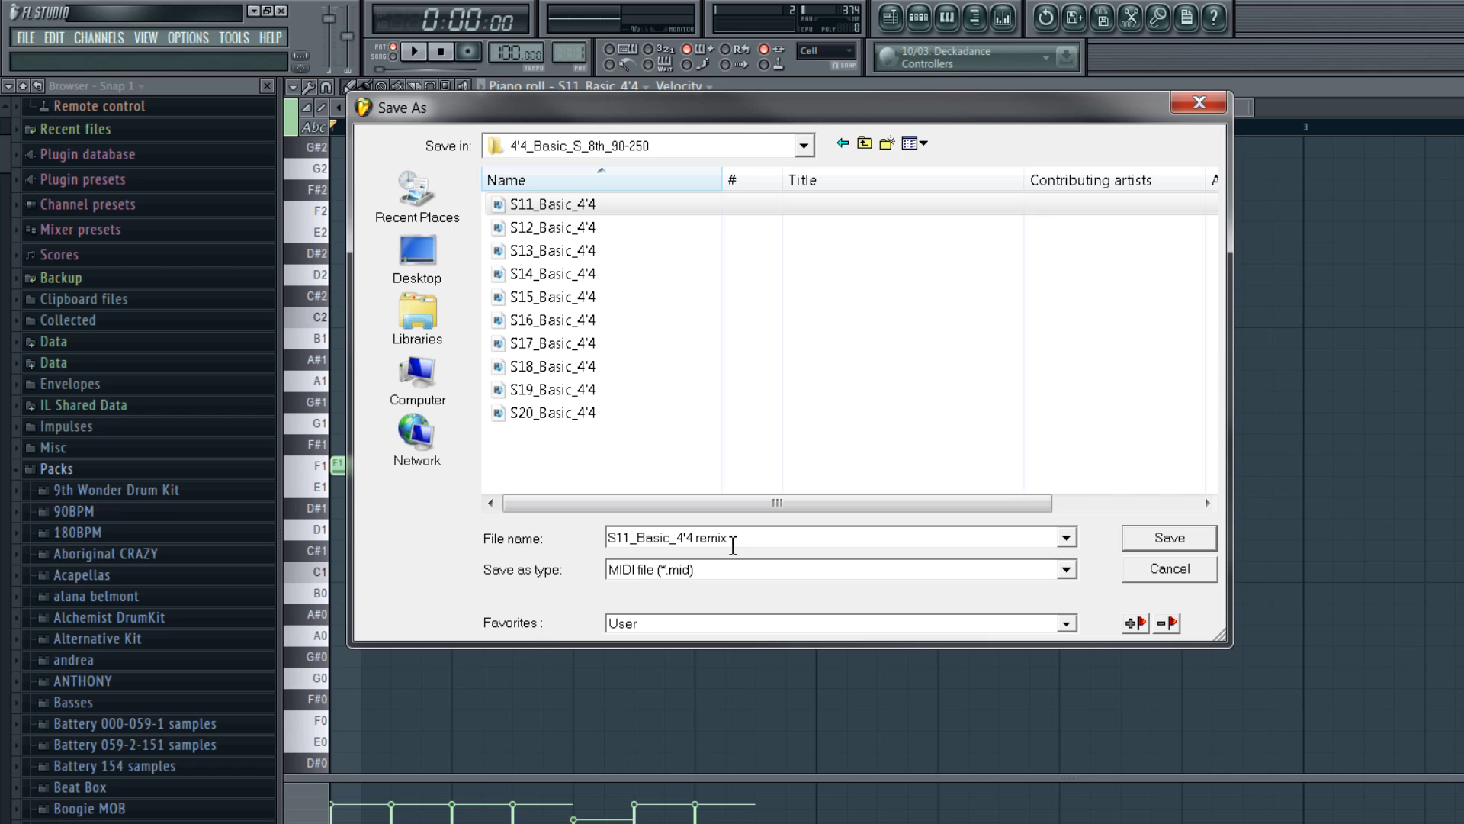
{"action": "left_click", "coordinate": [1155, 545]}
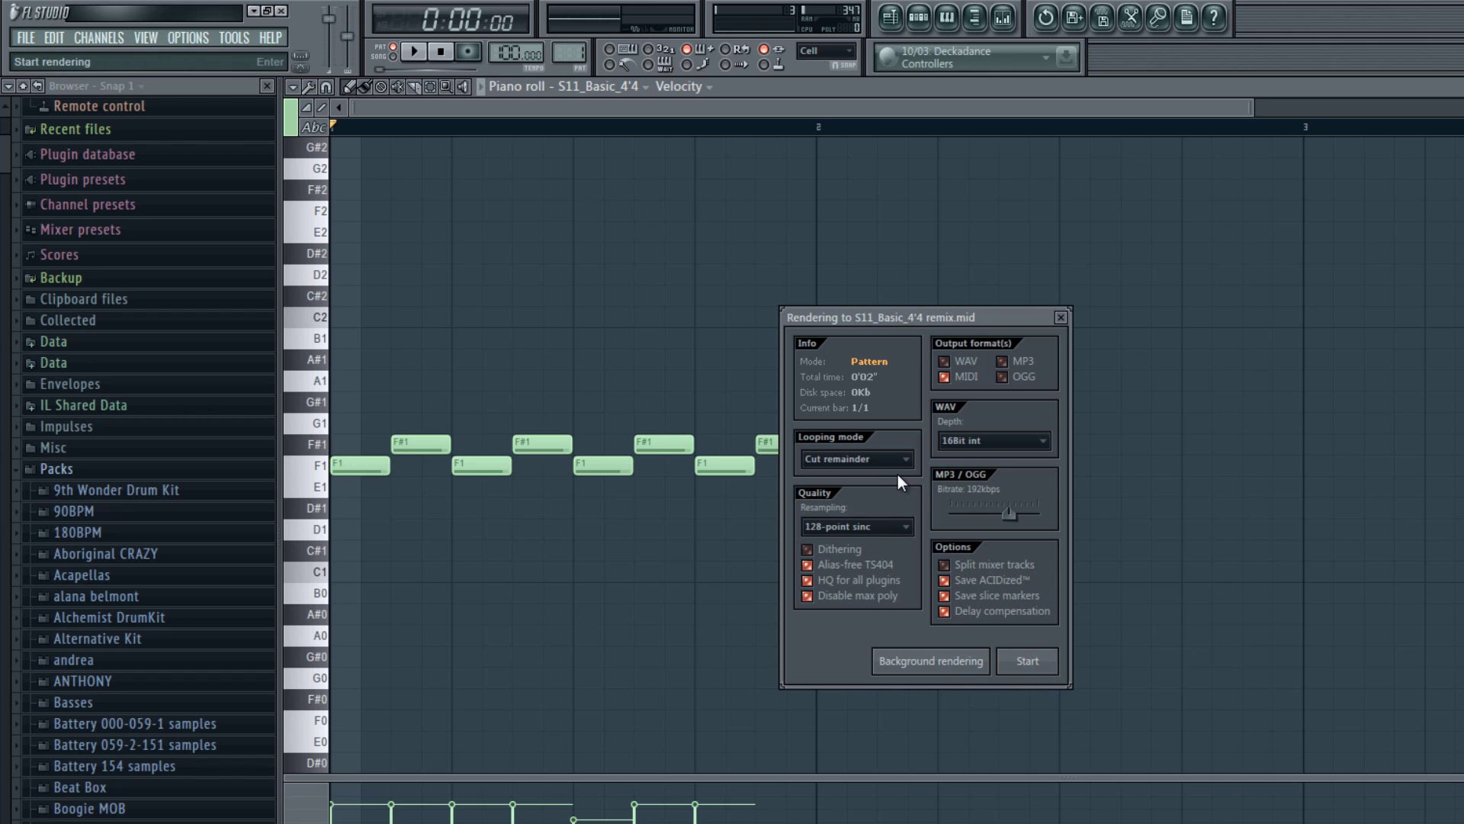
- Keep Looping mode on Cut remainder and render S11_Basic_4'4 remix.mid
{"action": "left_click", "coordinate": [877, 465]}
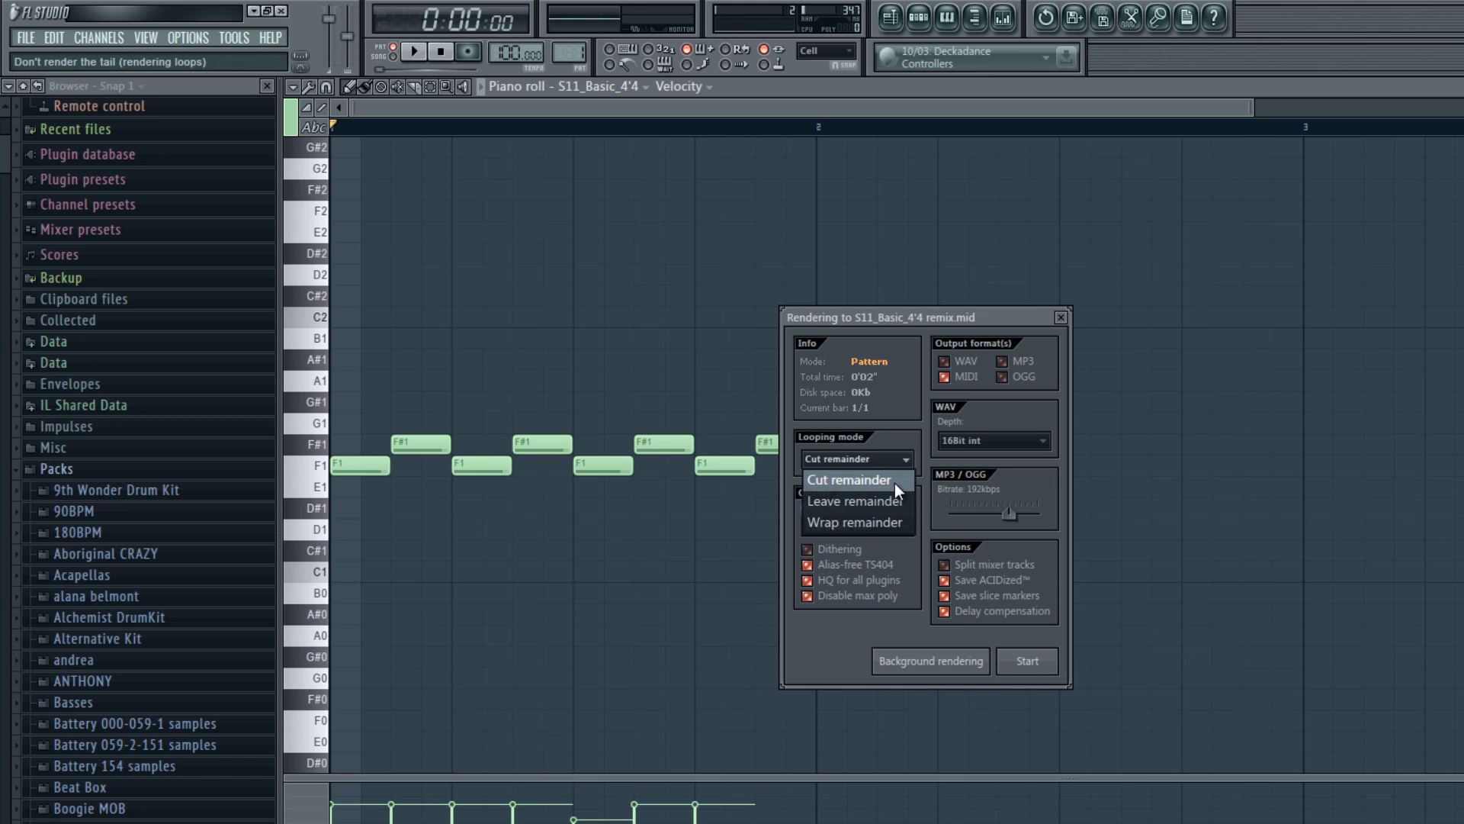
{"action": "left_click", "coordinate": [895, 483]}
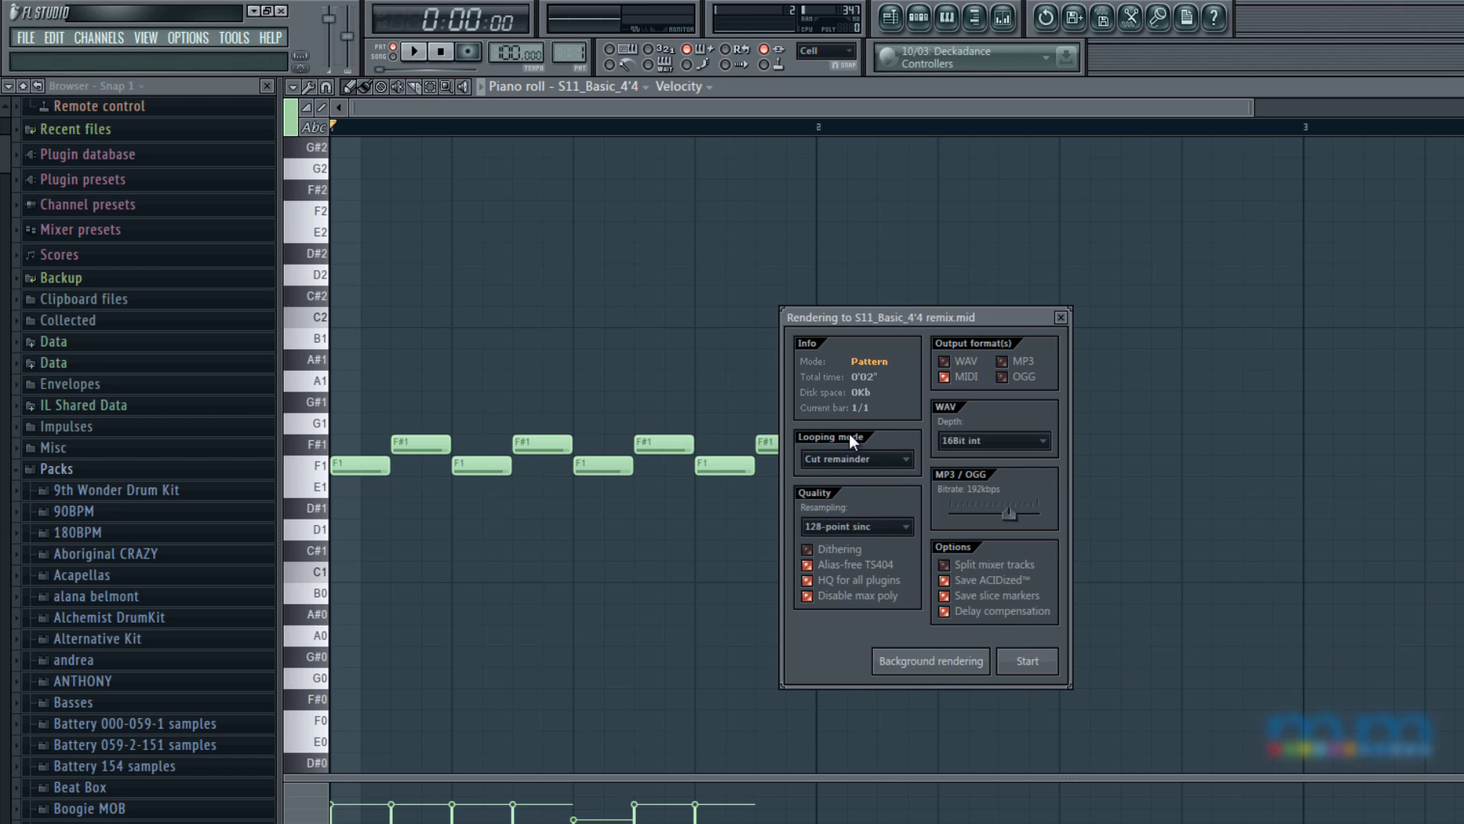
{"action": "left_click", "coordinate": [1014, 650]}
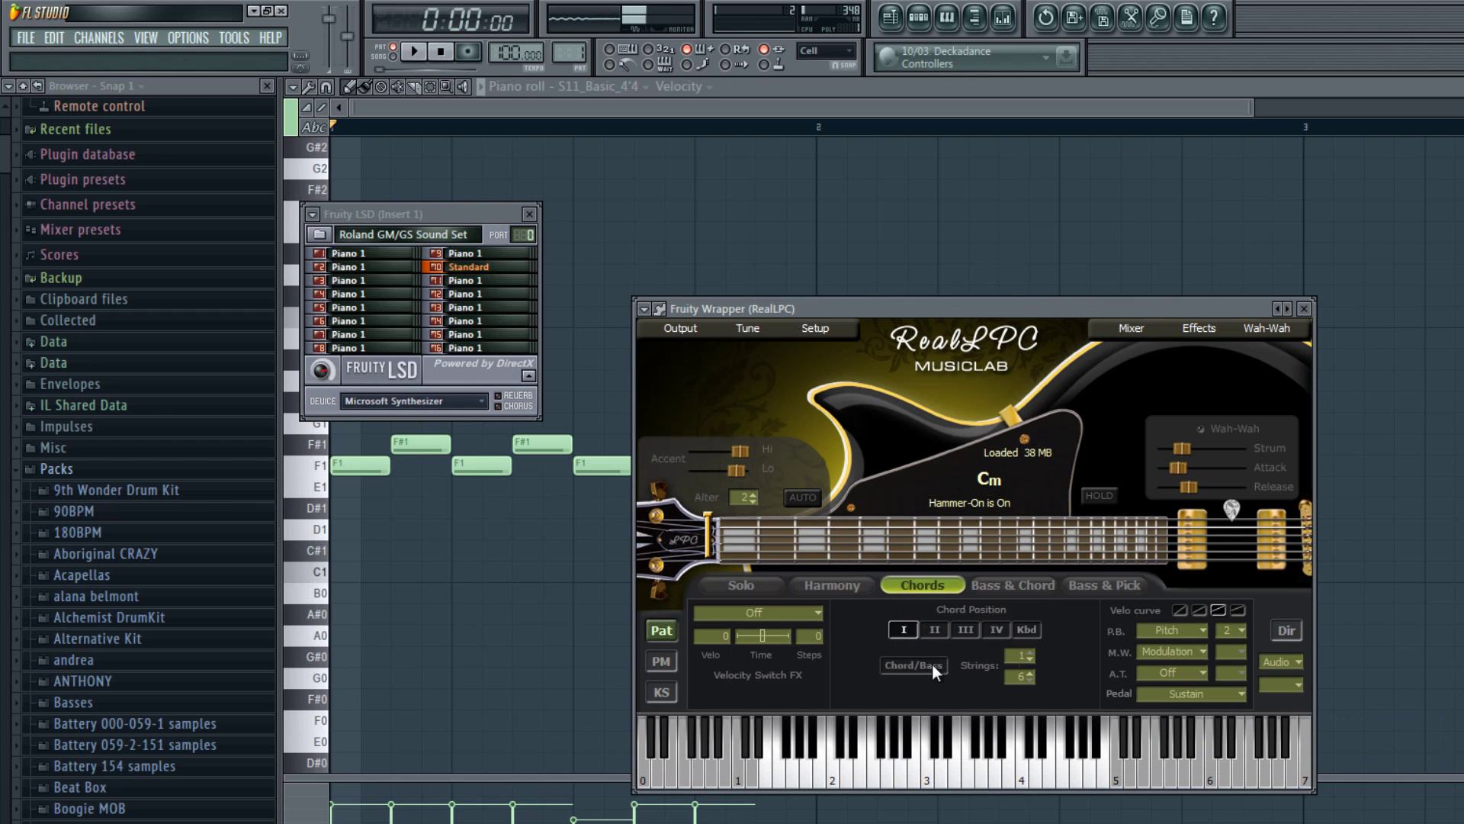
- Open RealLPC's Pattern Manager and preview the new S11_Basic_4'4 remix pattern
{"action": "left_click", "coordinate": [473, 110]}
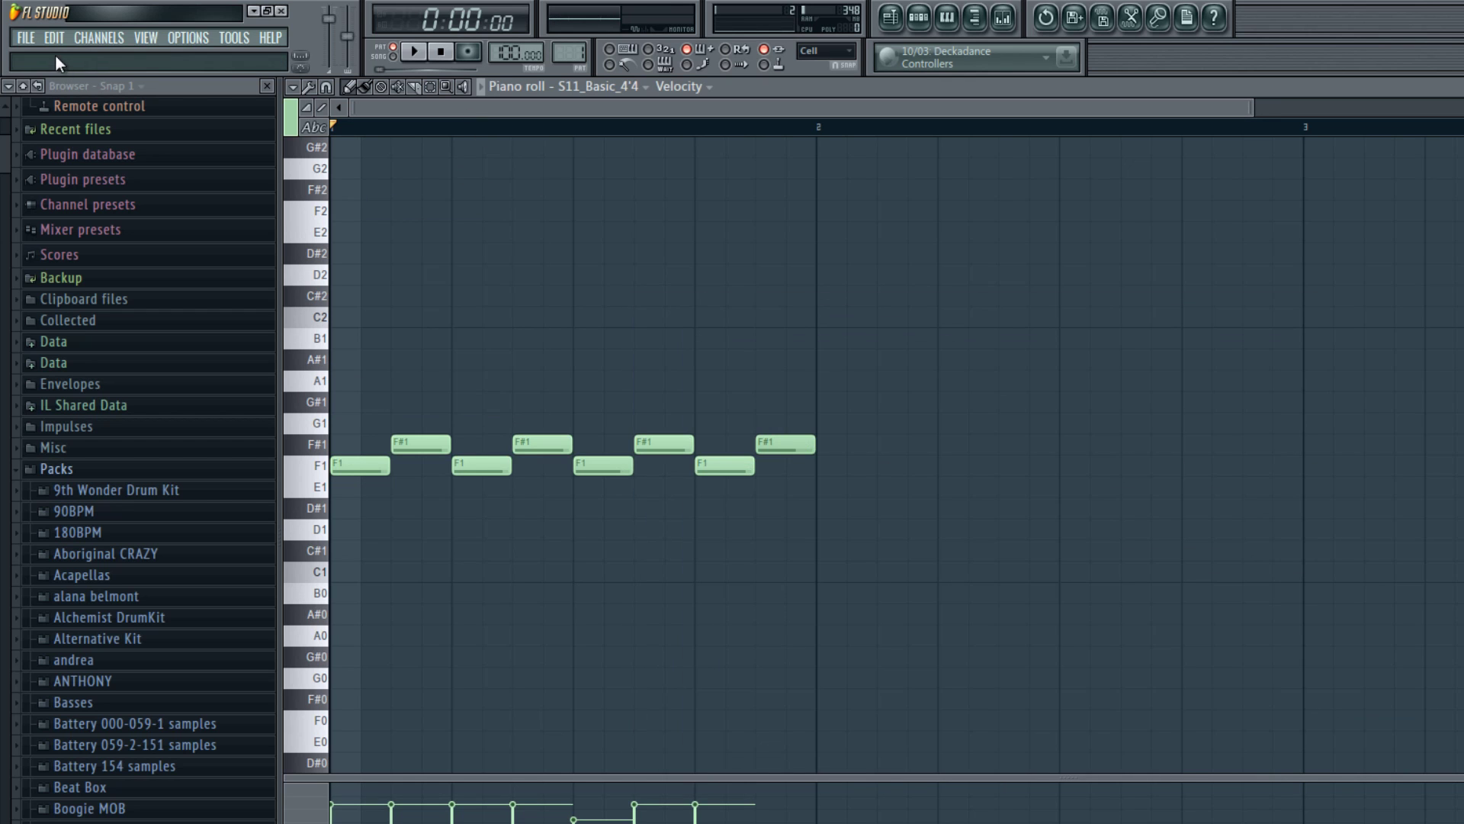
{"action": "left_click", "coordinate": [26, 38]}
{"action": "left_click", "coordinate": [919, 16]}
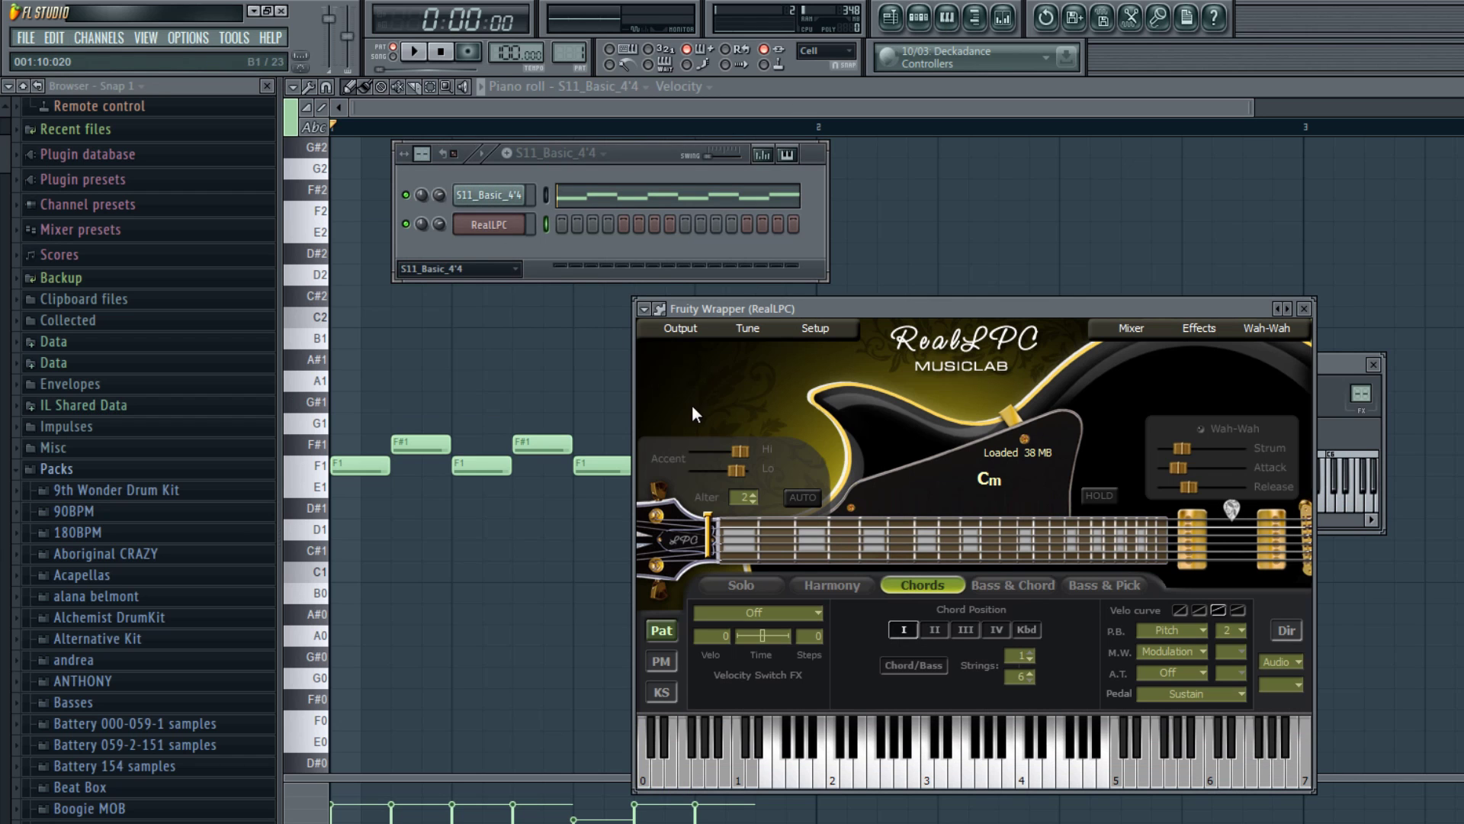
{"action": "left_click", "coordinate": [662, 661]}
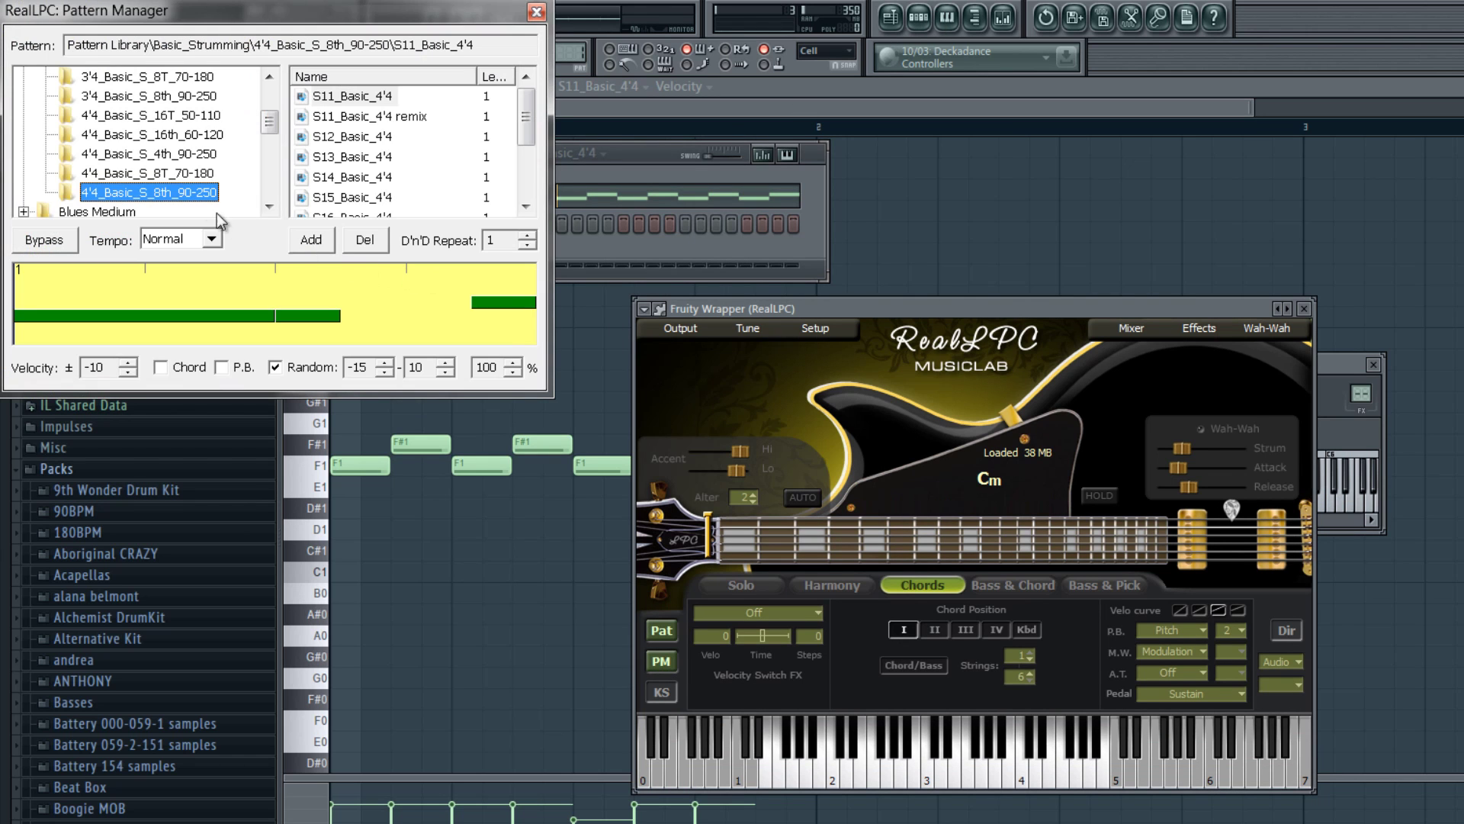
{"action": "left_click", "coordinate": [406, 117]}
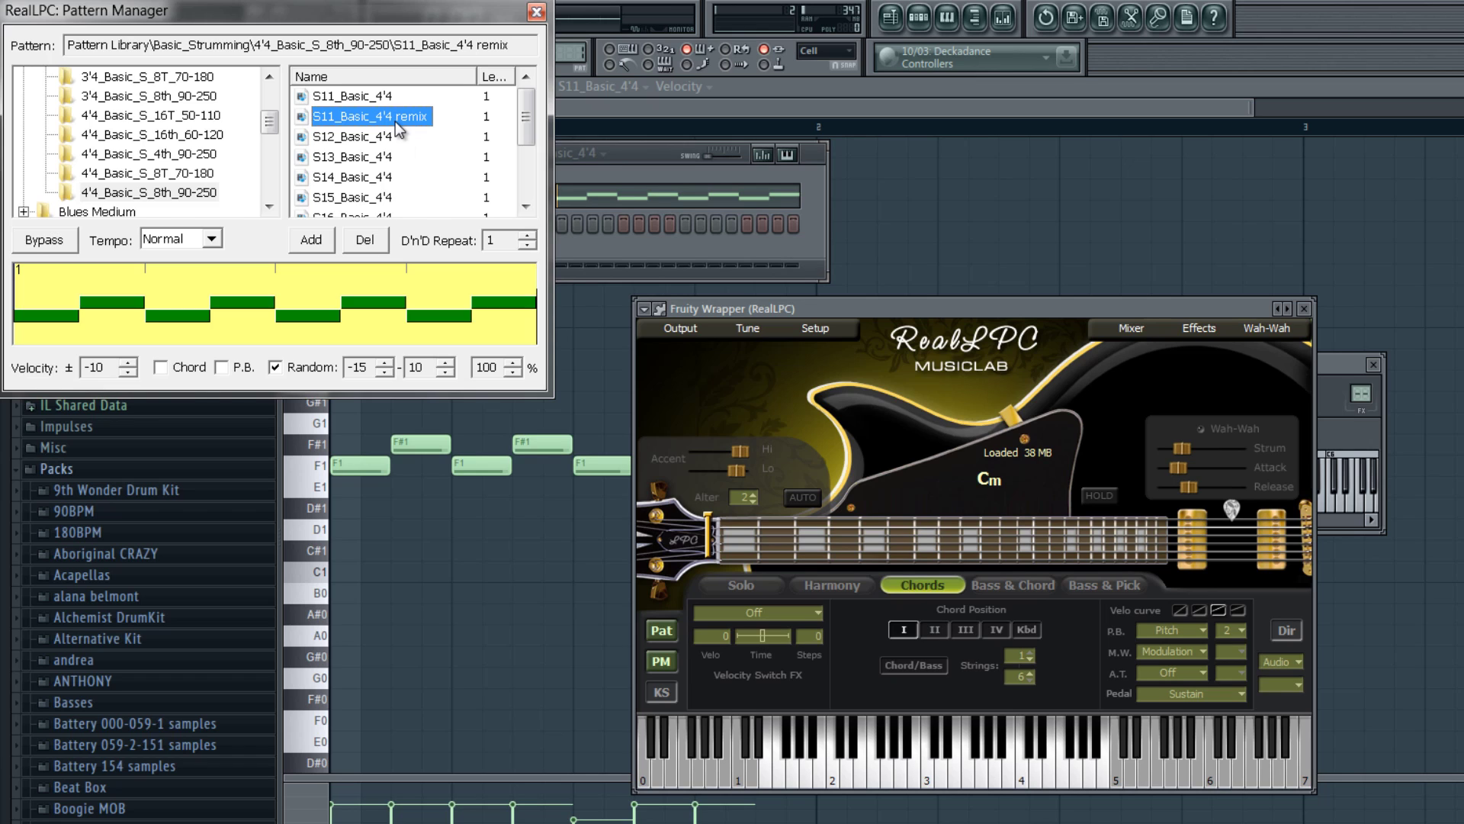
{"action": "left_click", "coordinate": [391, 122]}
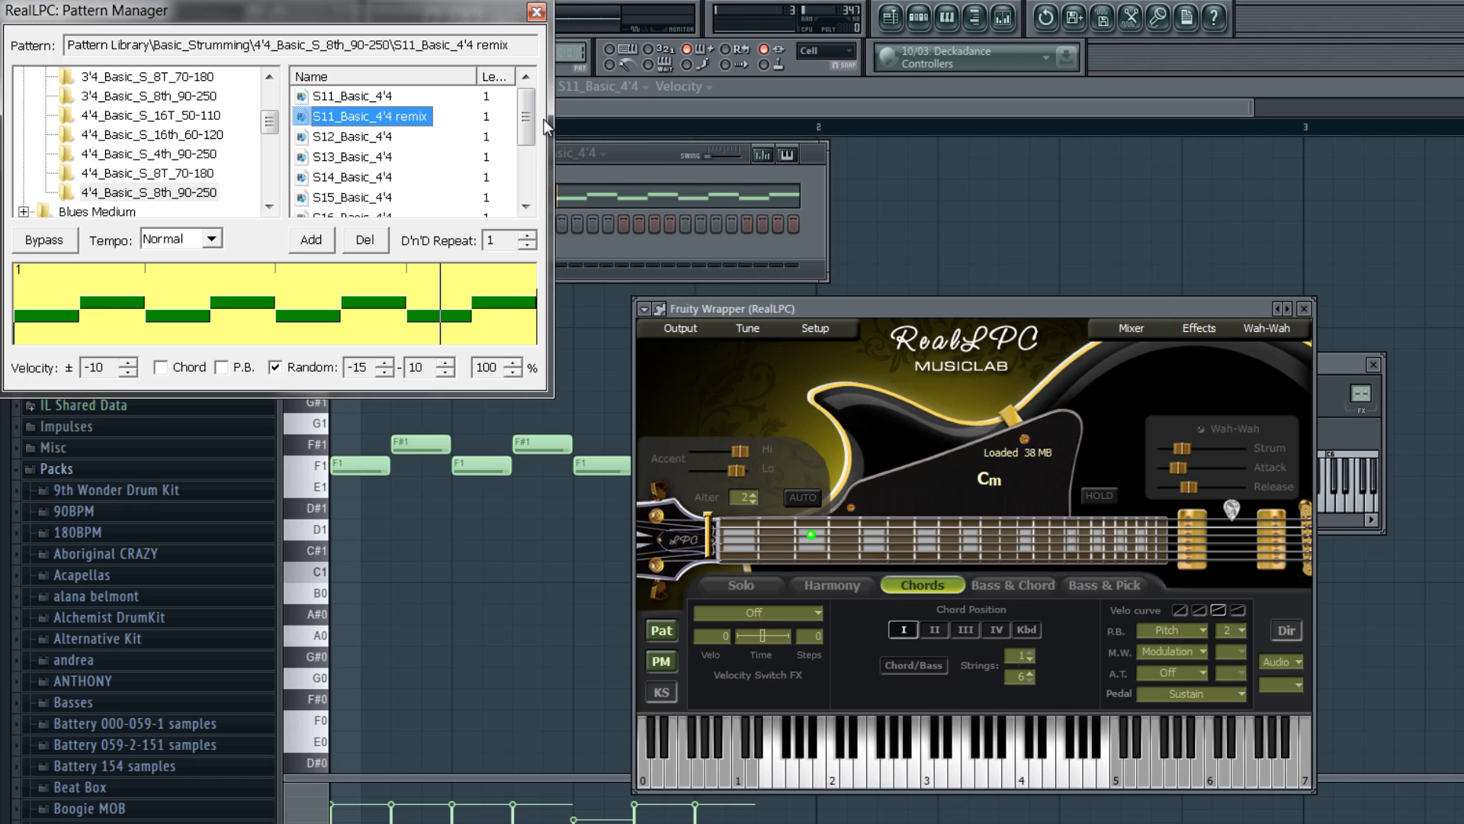
- Close the Pattern Manager and open a new file, discarding unsaved changes
{"action": "left_click", "coordinate": [537, 13]}
{"action": "left_click", "coordinate": [26, 37]}
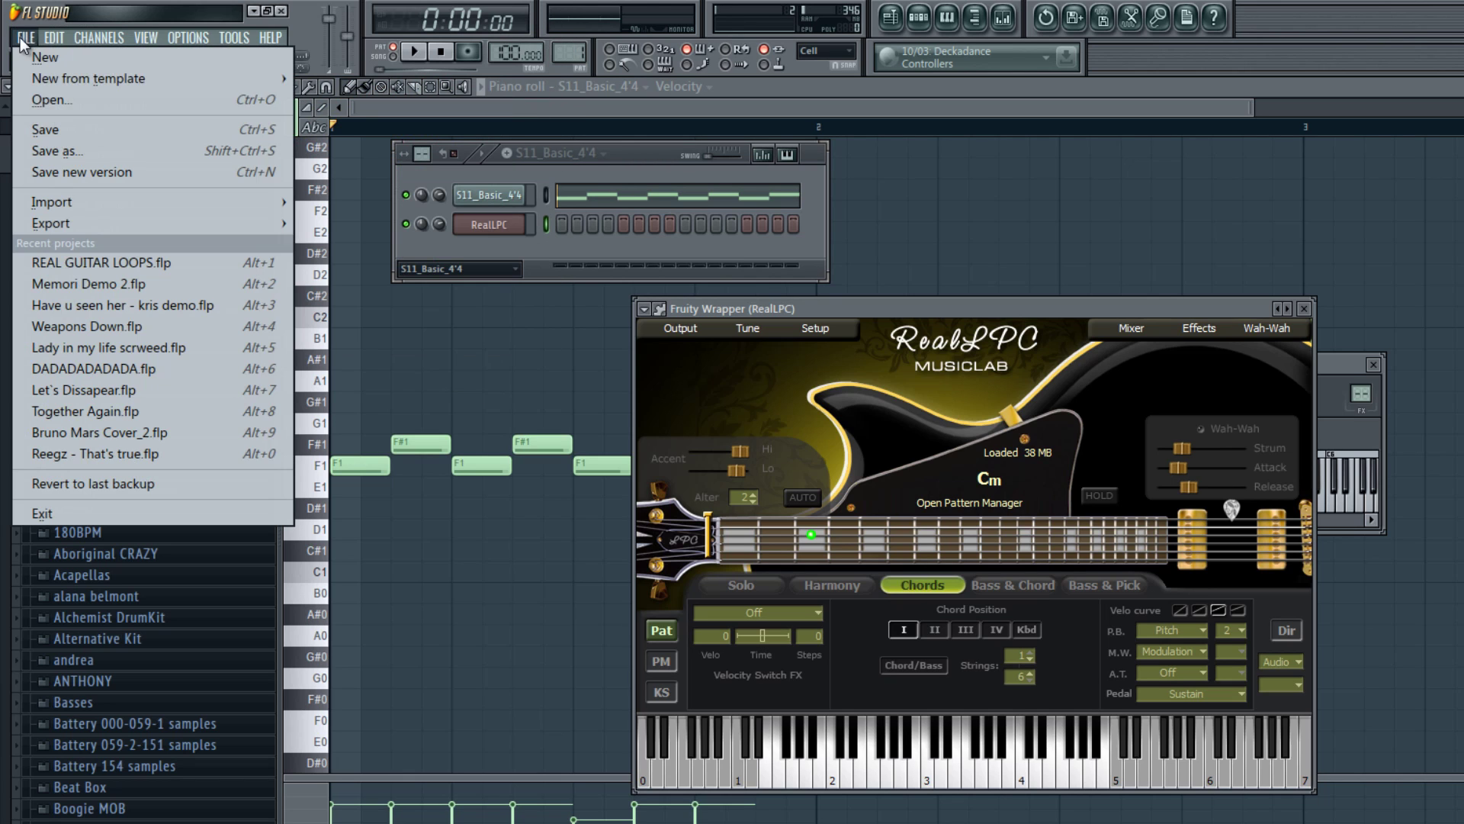
{"action": "left_click", "coordinate": [67, 107]}
{"action": "left_click", "coordinate": [950, 561]}
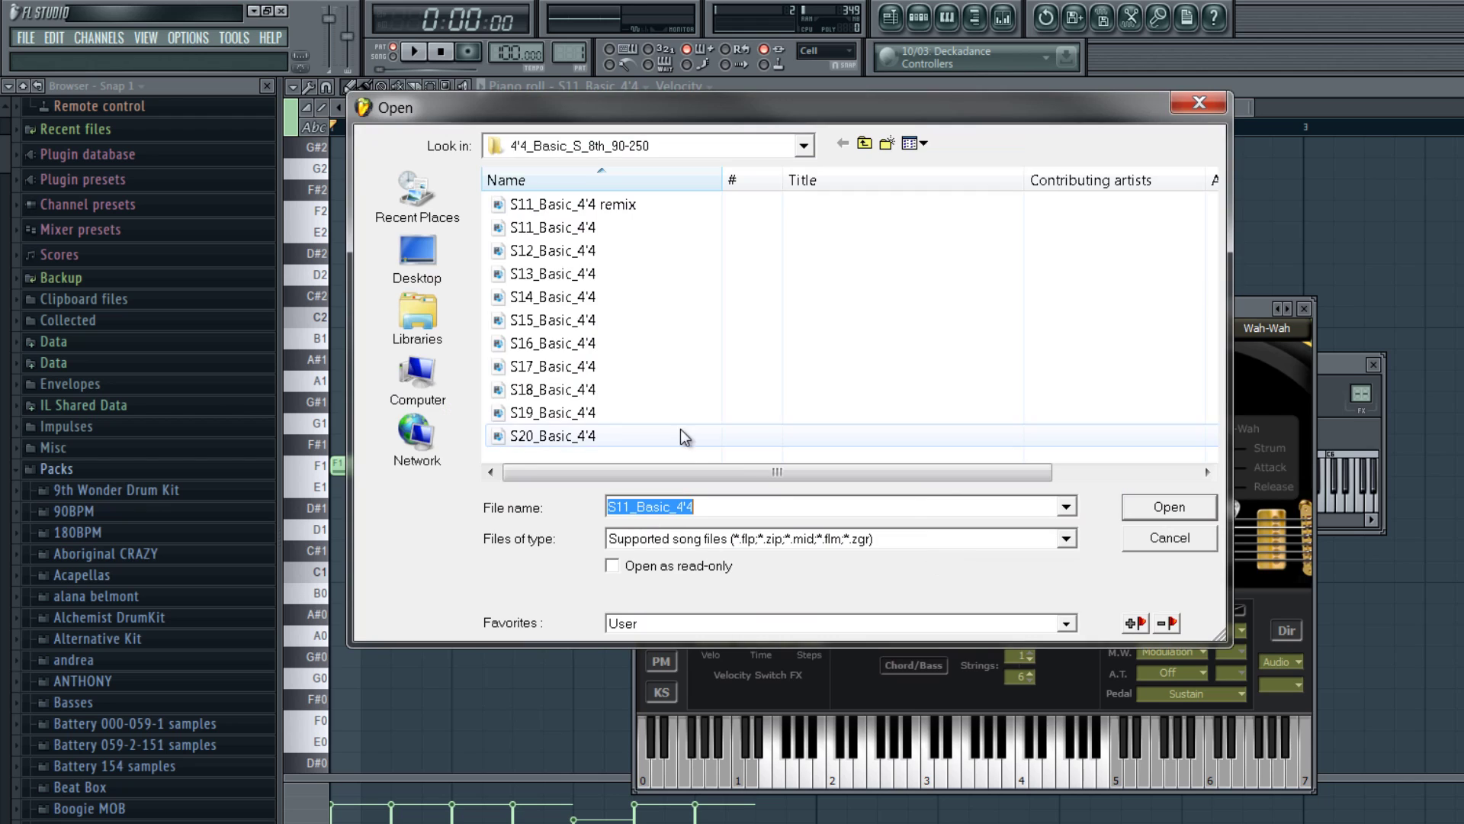
- Open P03_Basic_4'4 from Basic_Picking\4'4_Basic_P_8th_90-250 and accept the MIDI import
{"action": "left_click", "coordinate": [864, 144]}
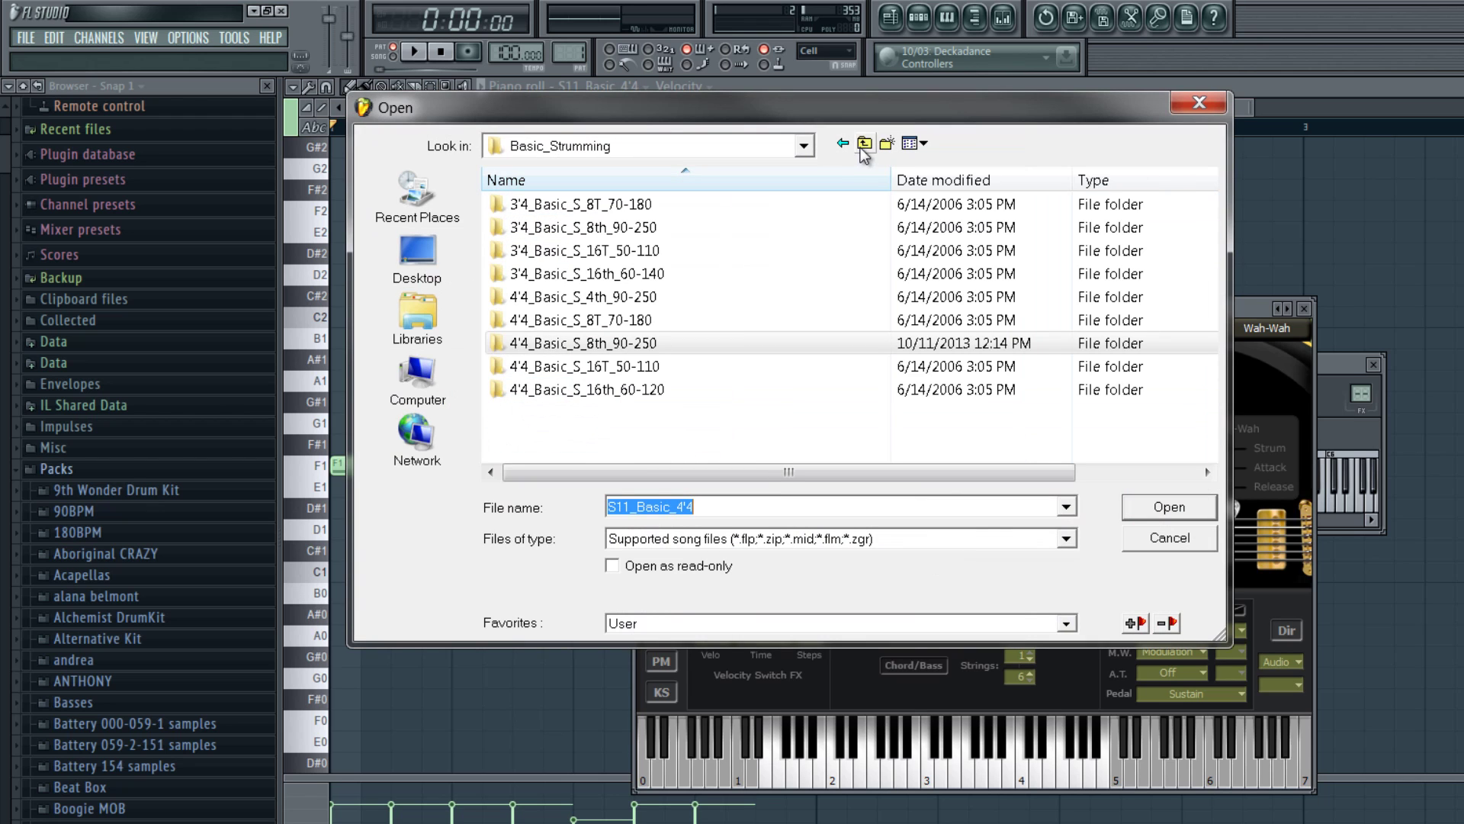
{"action": "left_click", "coordinate": [864, 144]}
{"action": "double_click", "coordinate": [630, 243]}
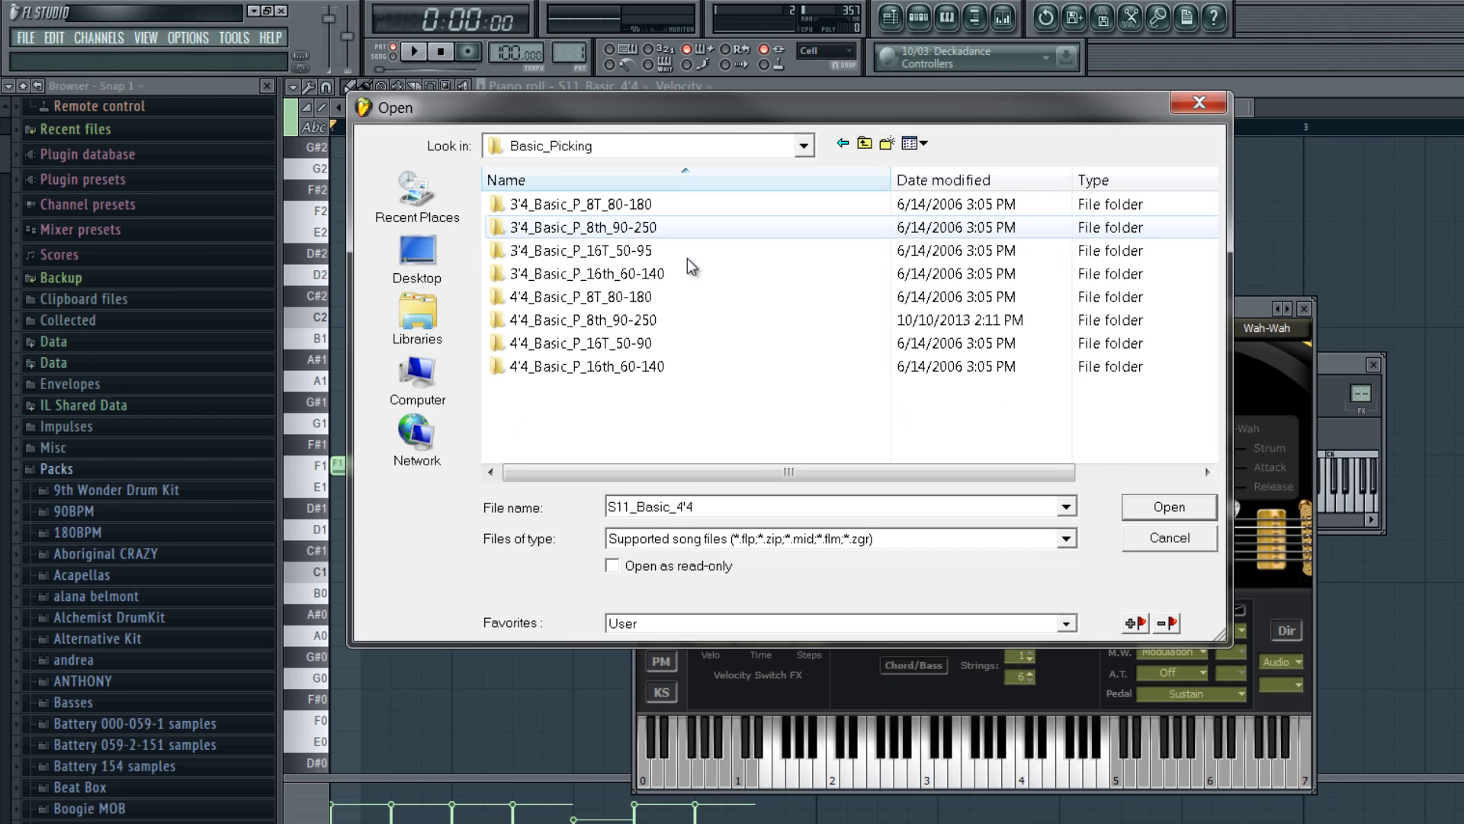
{"action": "left_click", "coordinate": [674, 319]}
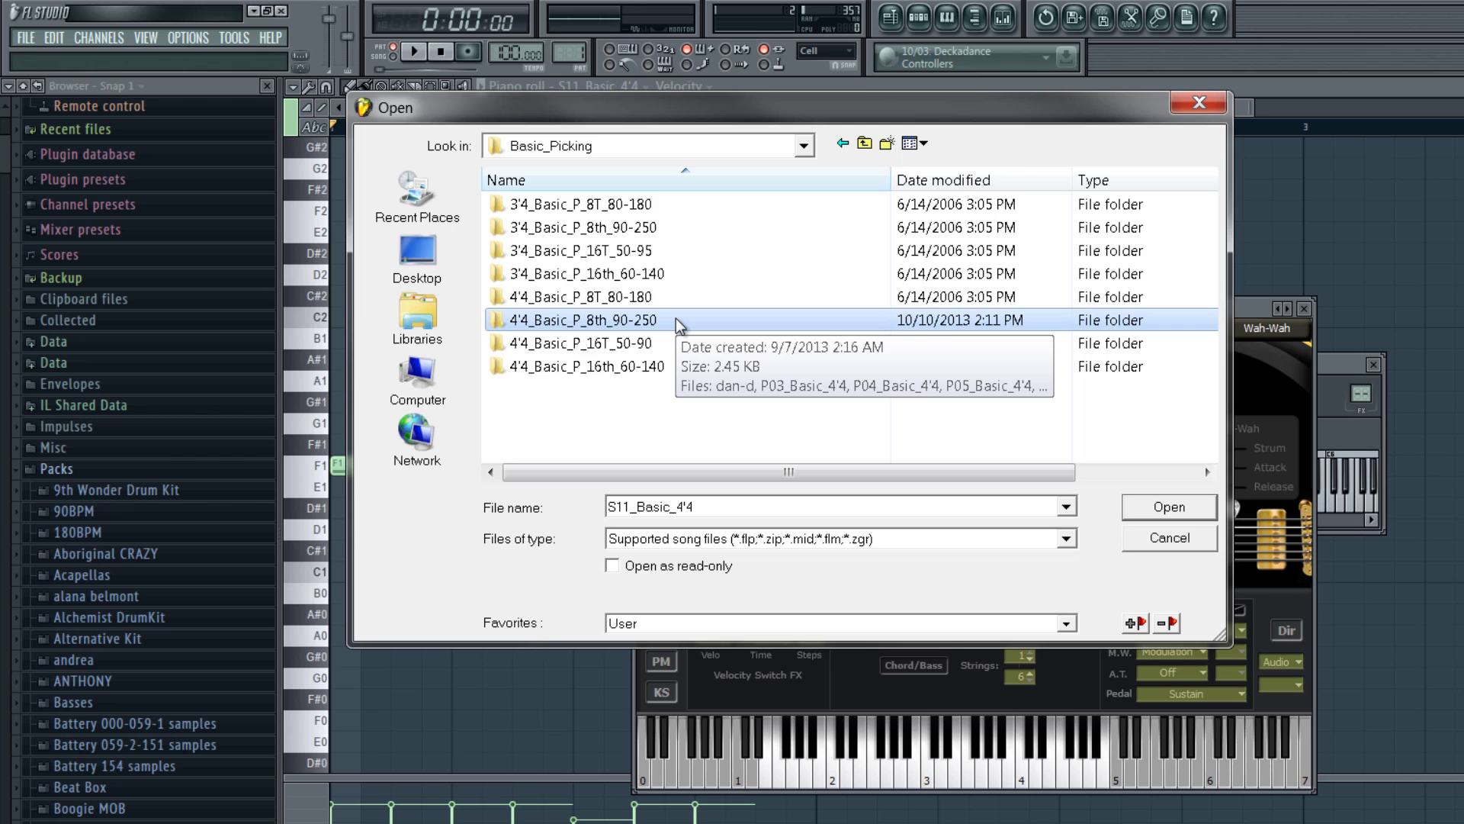
{"action": "double_click", "coordinate": [675, 318]}
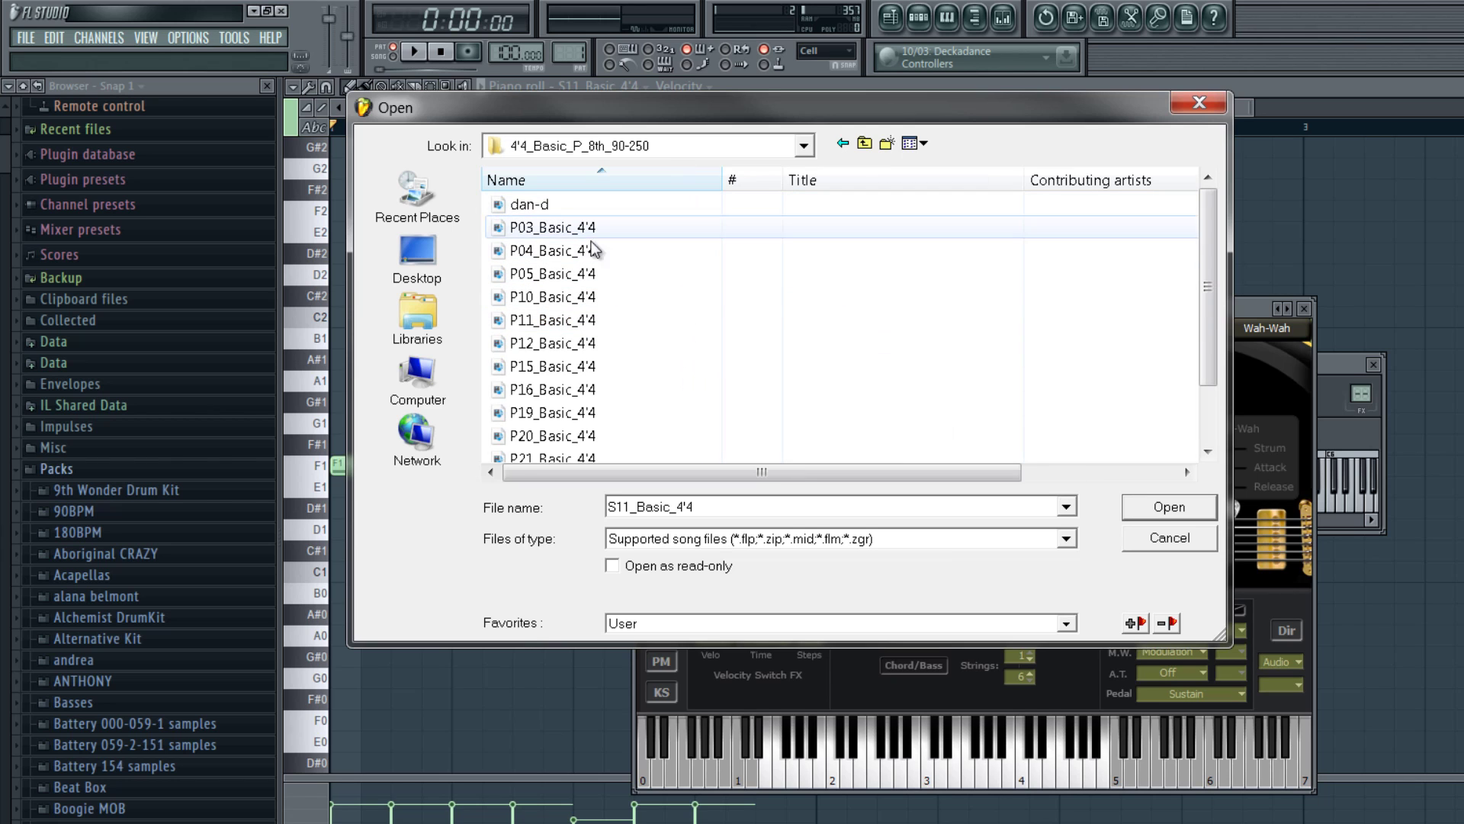
{"action": "left_click", "coordinate": [614, 235]}
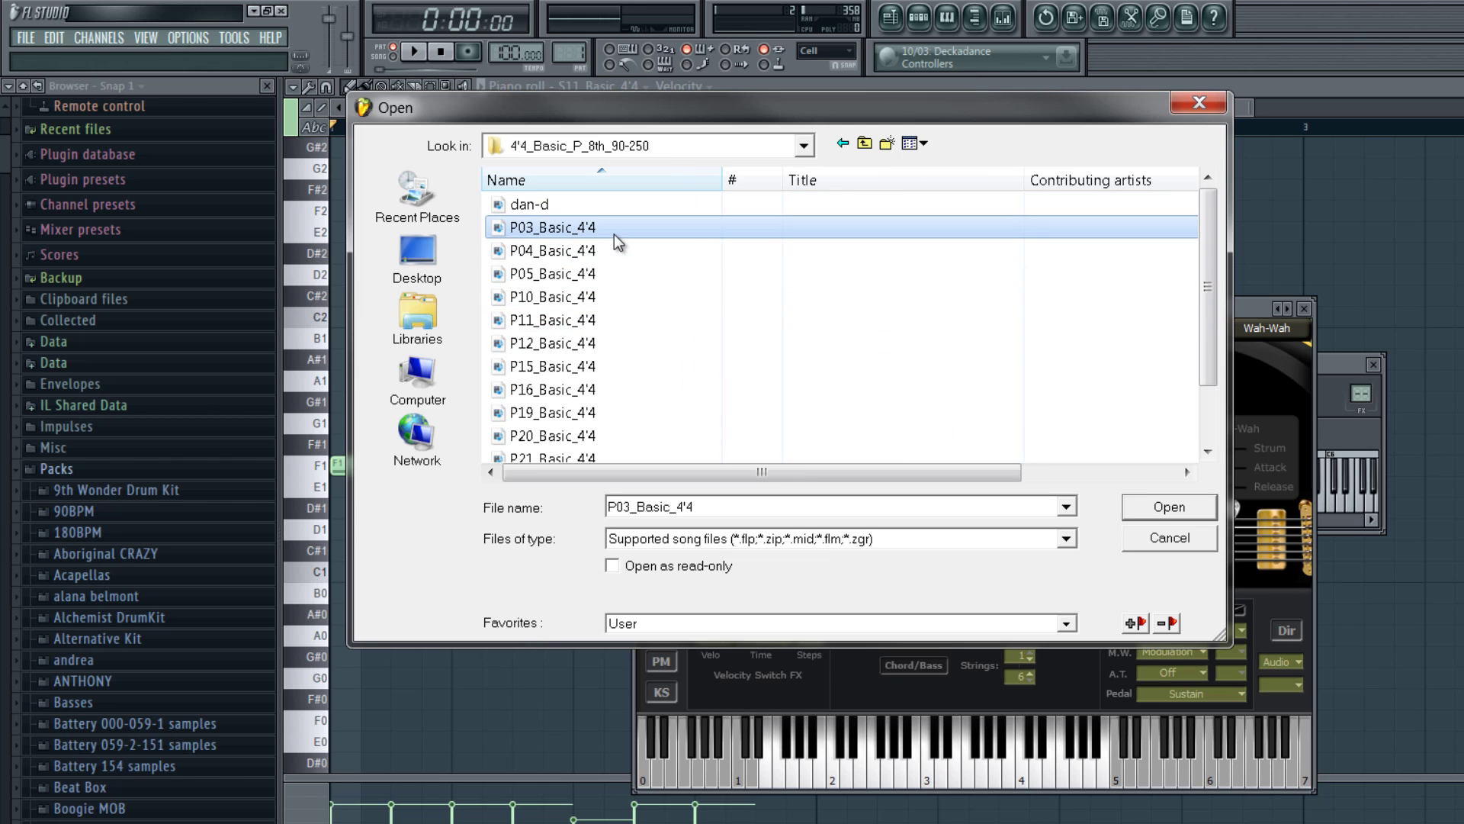
{"action": "left_click", "coordinate": [1170, 509]}
{"action": "left_click", "coordinate": [650, 570]}
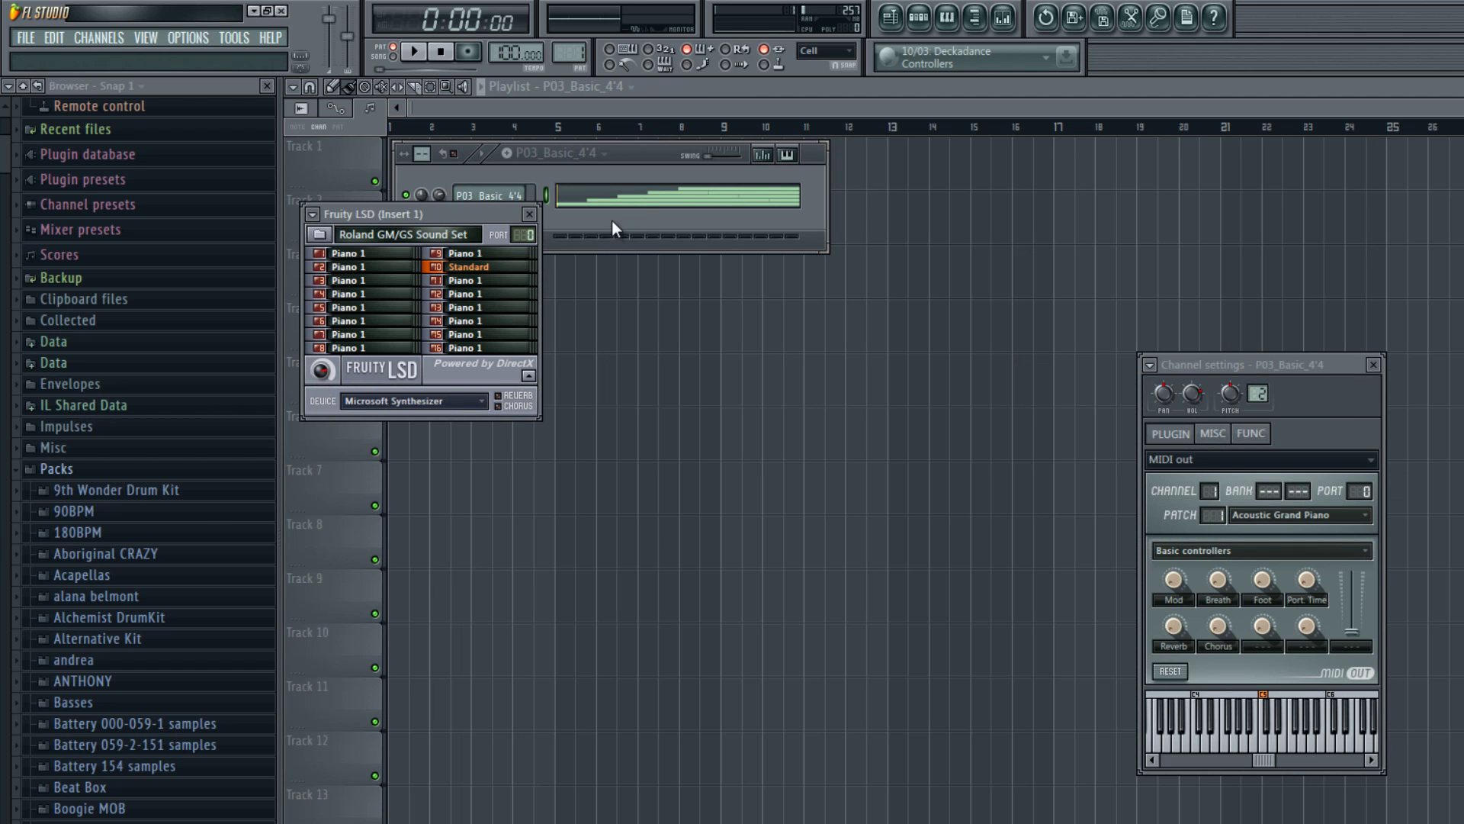
- Open the P03_Basic_4'4 piano roll, fit all notes in view, and play it
{"action": "left_click", "coordinate": [612, 221]}
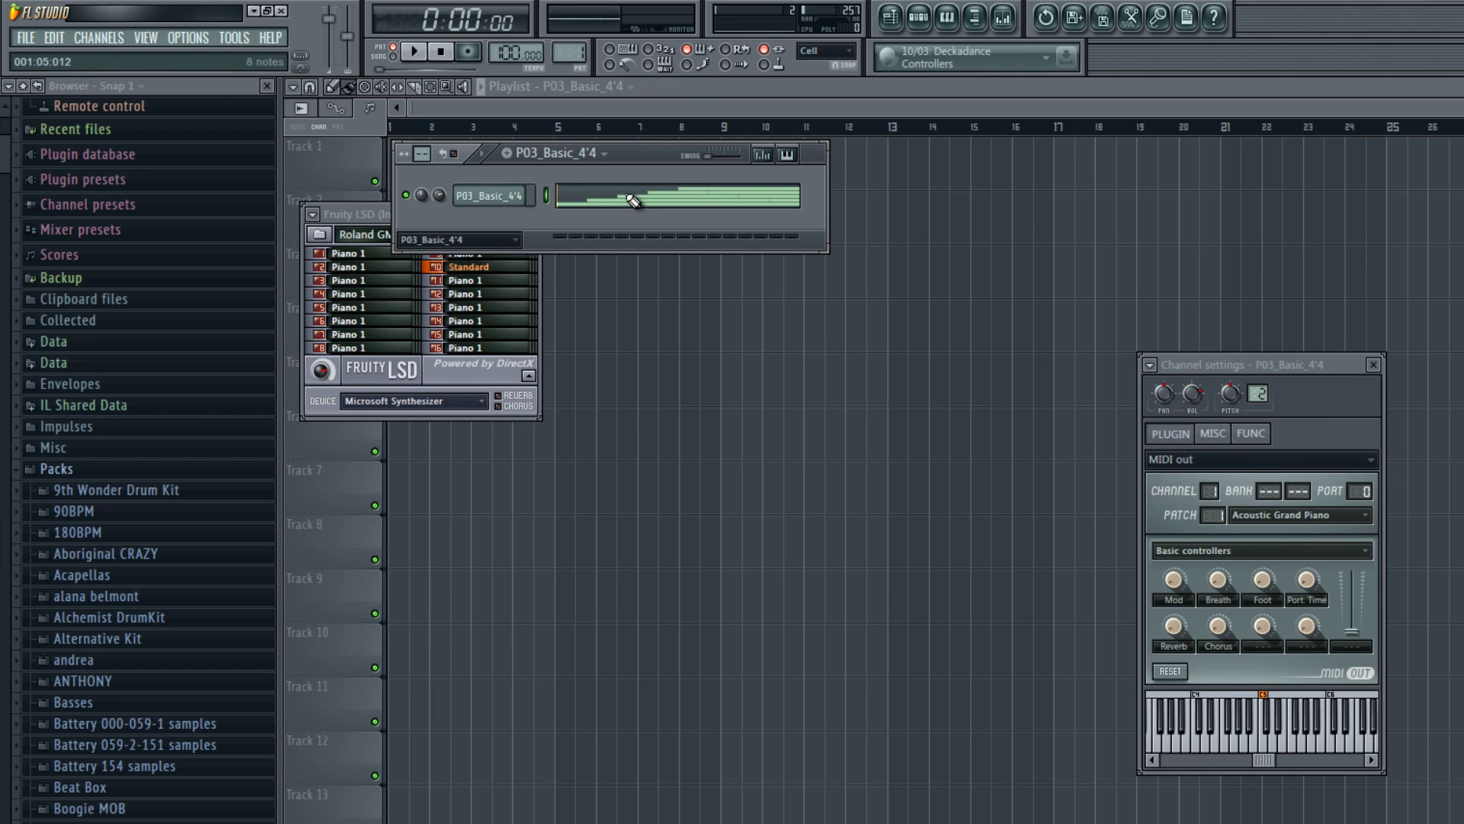
{"action": "left_click", "coordinate": [633, 200]}
{"action": "left_click_drag", "start_coordinate": [593, 101], "coordinate": [1343, 108]}
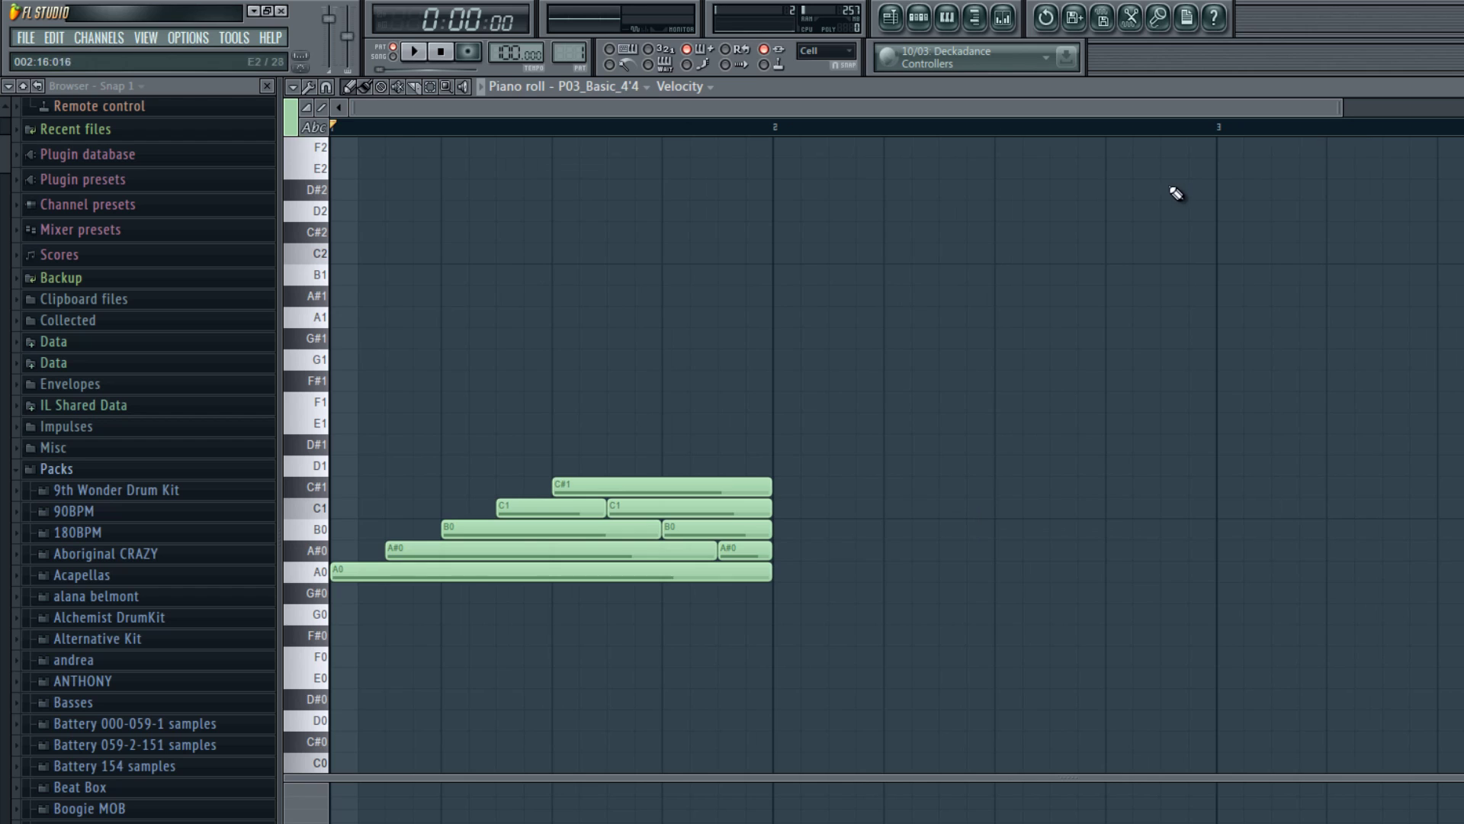
{"action": "key", "text": "space"}
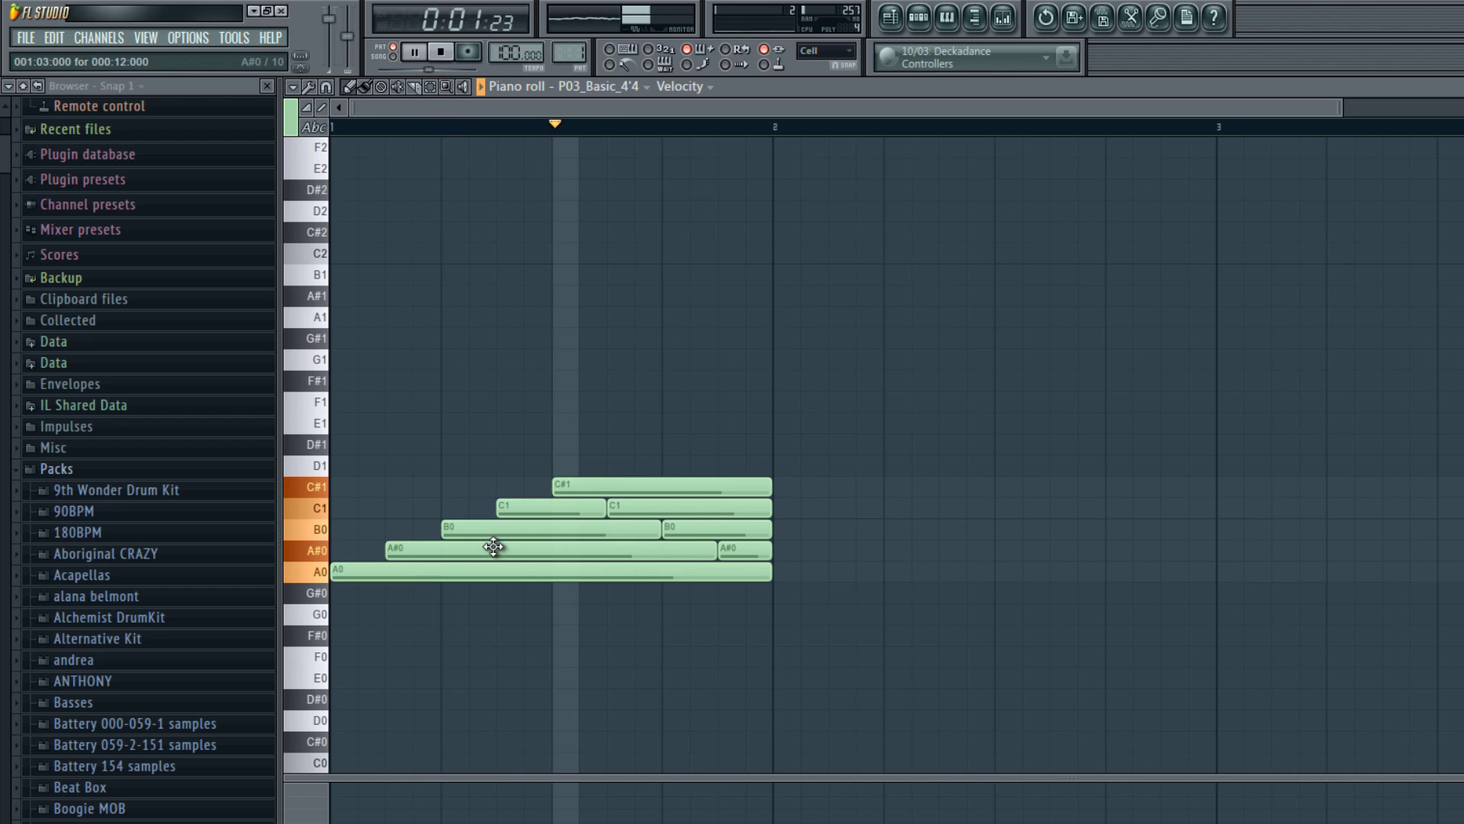
{"action": "key", "text": "space"}
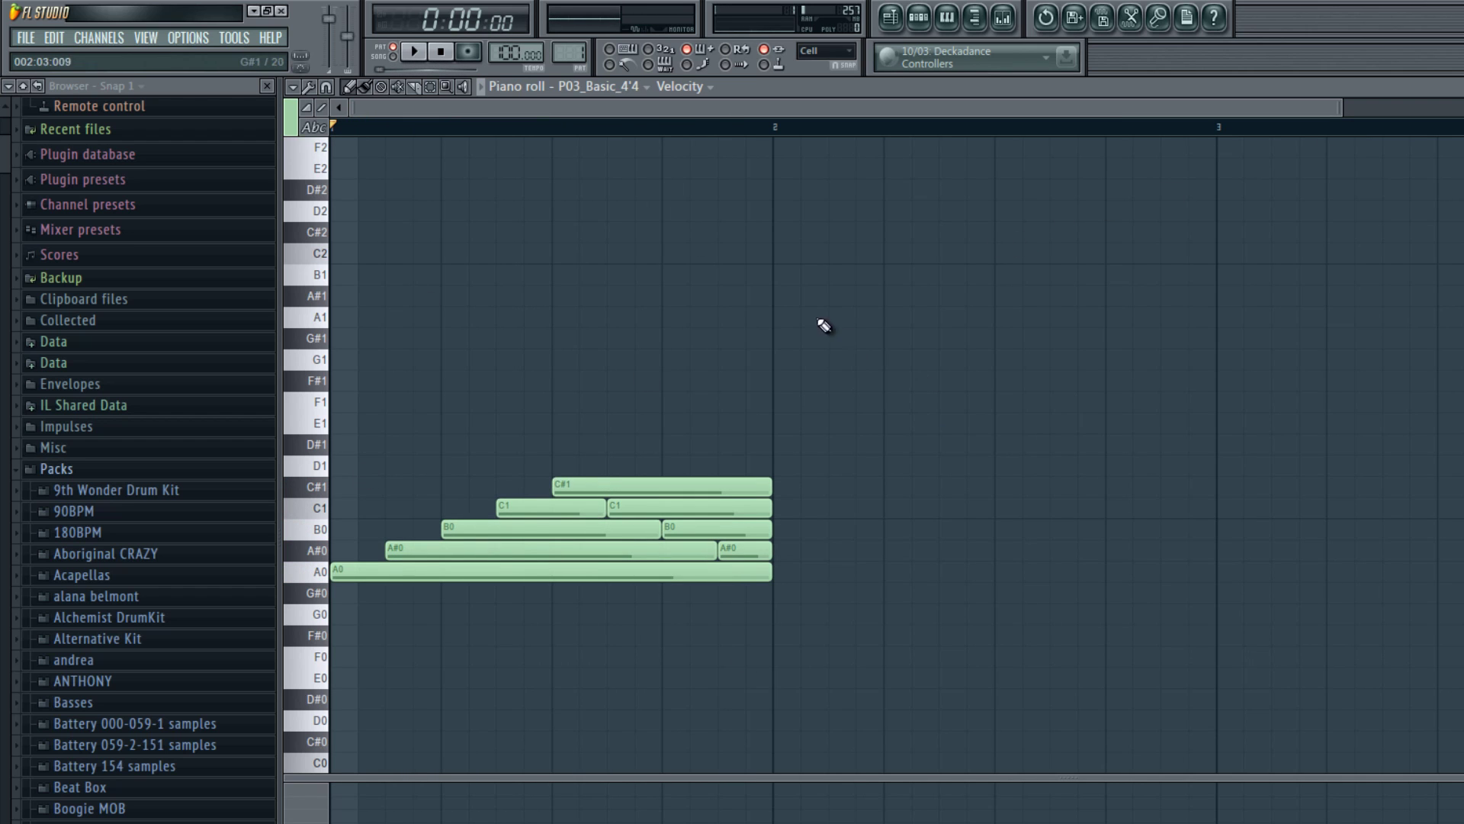
- Slice the notes at the half-bar, delete second-half C1, B0, A#0 parts and rearrange the rest
{"action": "left_click", "coordinate": [31, 41]}
{"action": "left_click", "coordinate": [34, 44]}
{"action": "key", "text": "c"}
{"action": "left_click_drag", "start_coordinate": [552, 492], "coordinate": [564, 603]}
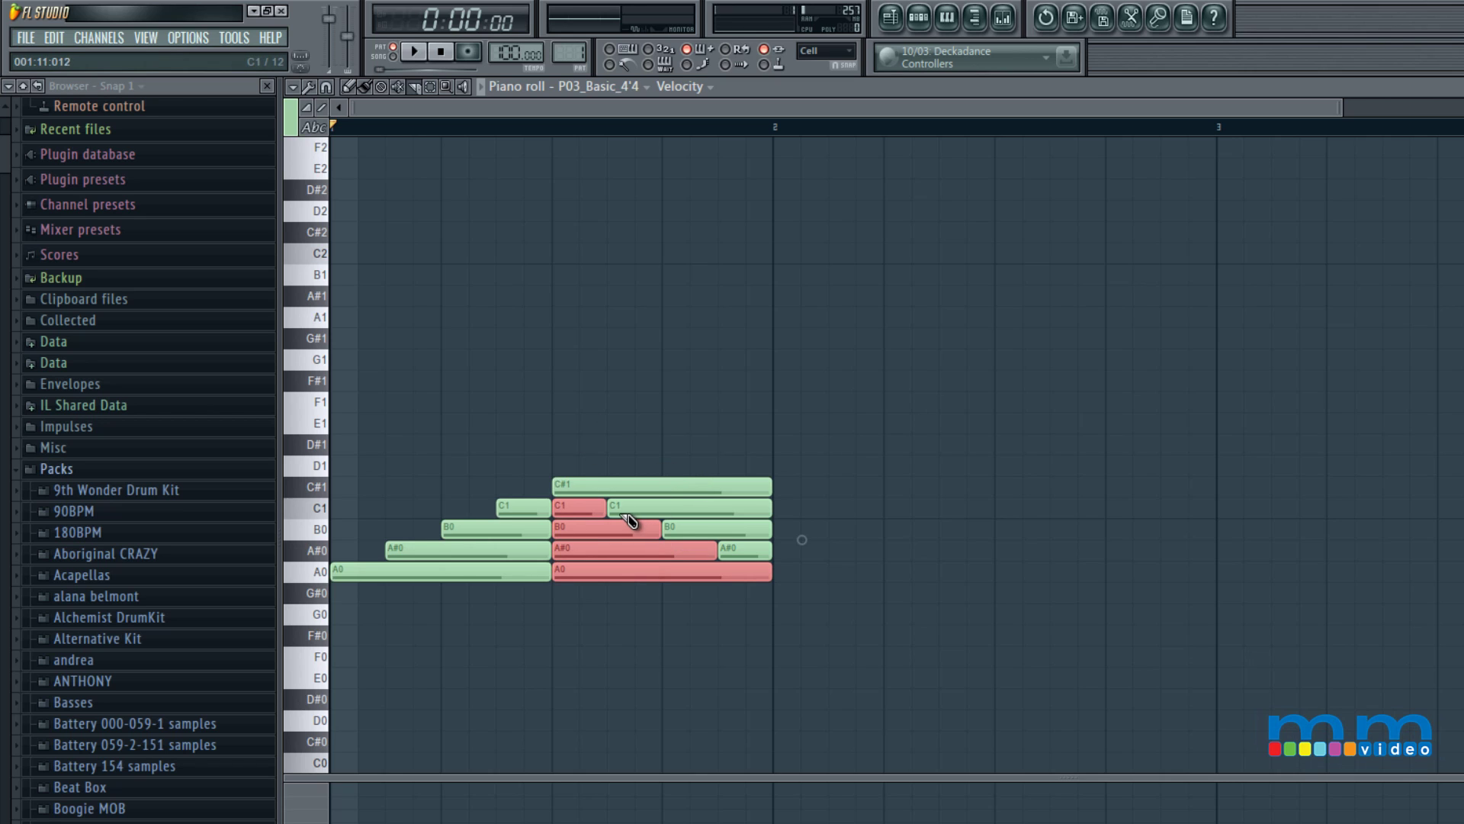
{"action": "right_click", "coordinate": [576, 510]}
{"action": "right_click", "coordinate": [578, 530]}
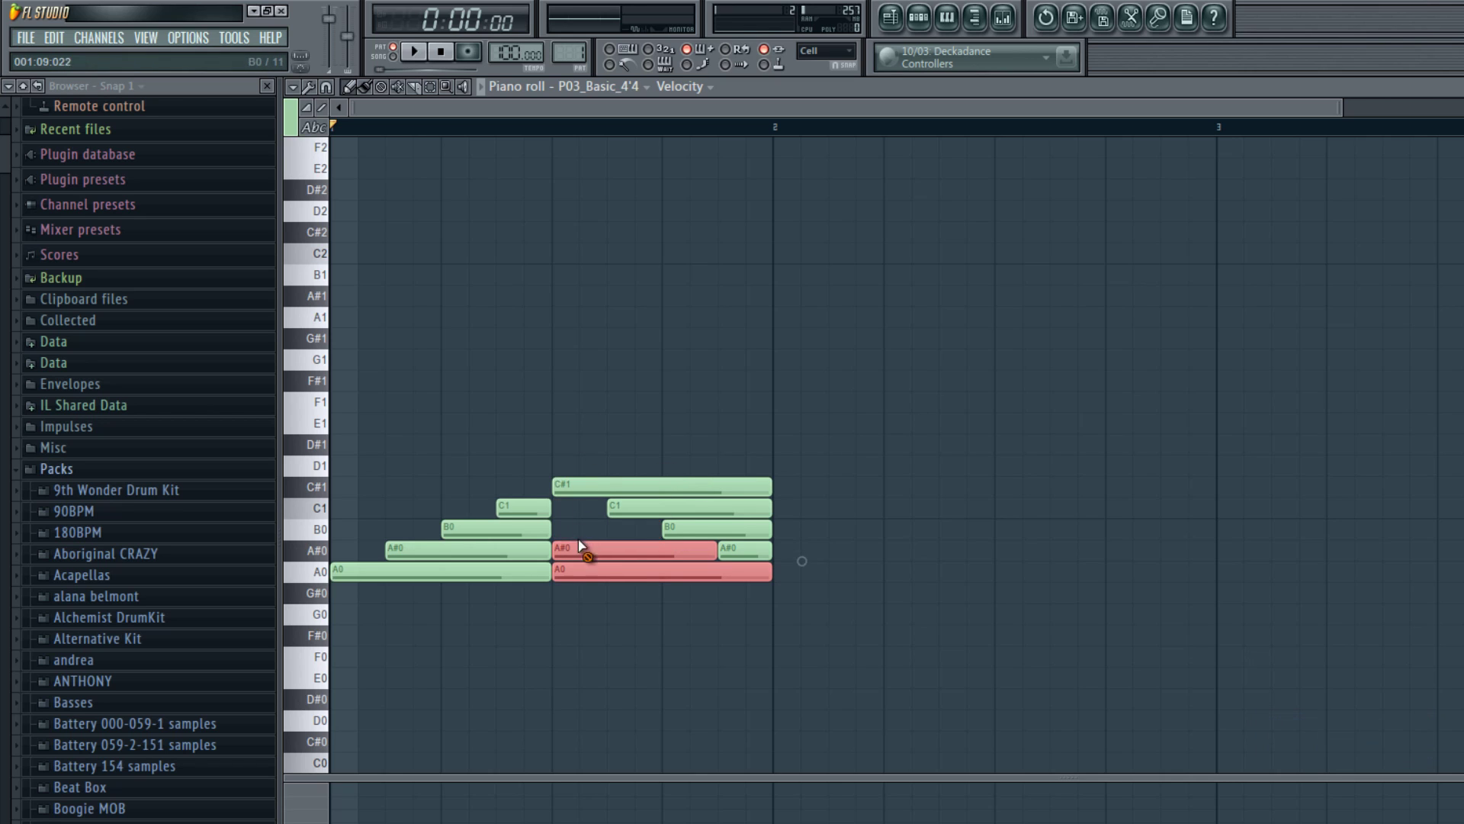
{"action": "right_click", "coordinate": [585, 549]}
{"action": "left_click_drag", "start_coordinate": [575, 490], "coordinate": [643, 552]}
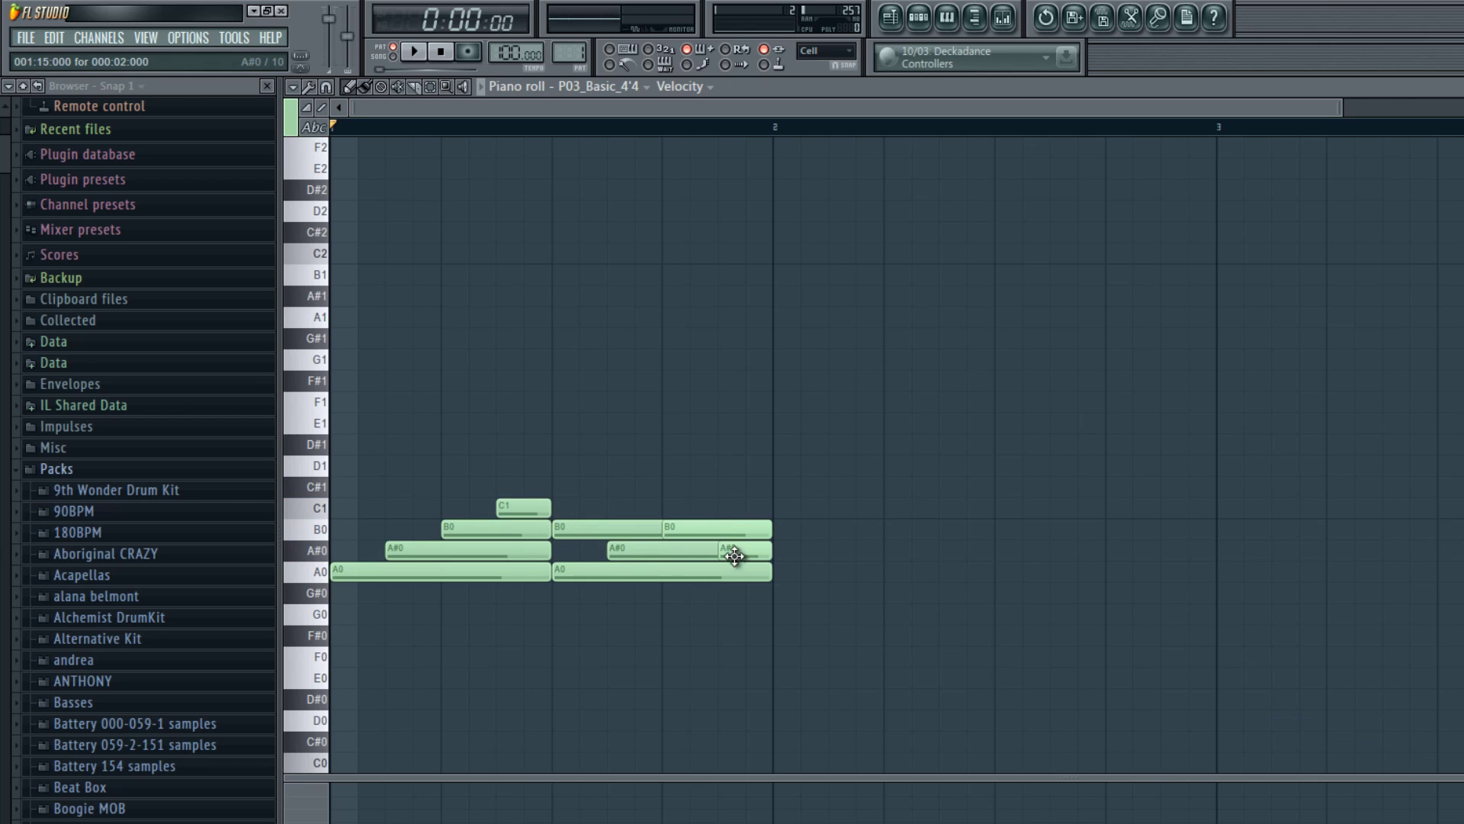
{"action": "left_click_drag", "start_coordinate": [739, 556], "coordinate": [740, 503]}
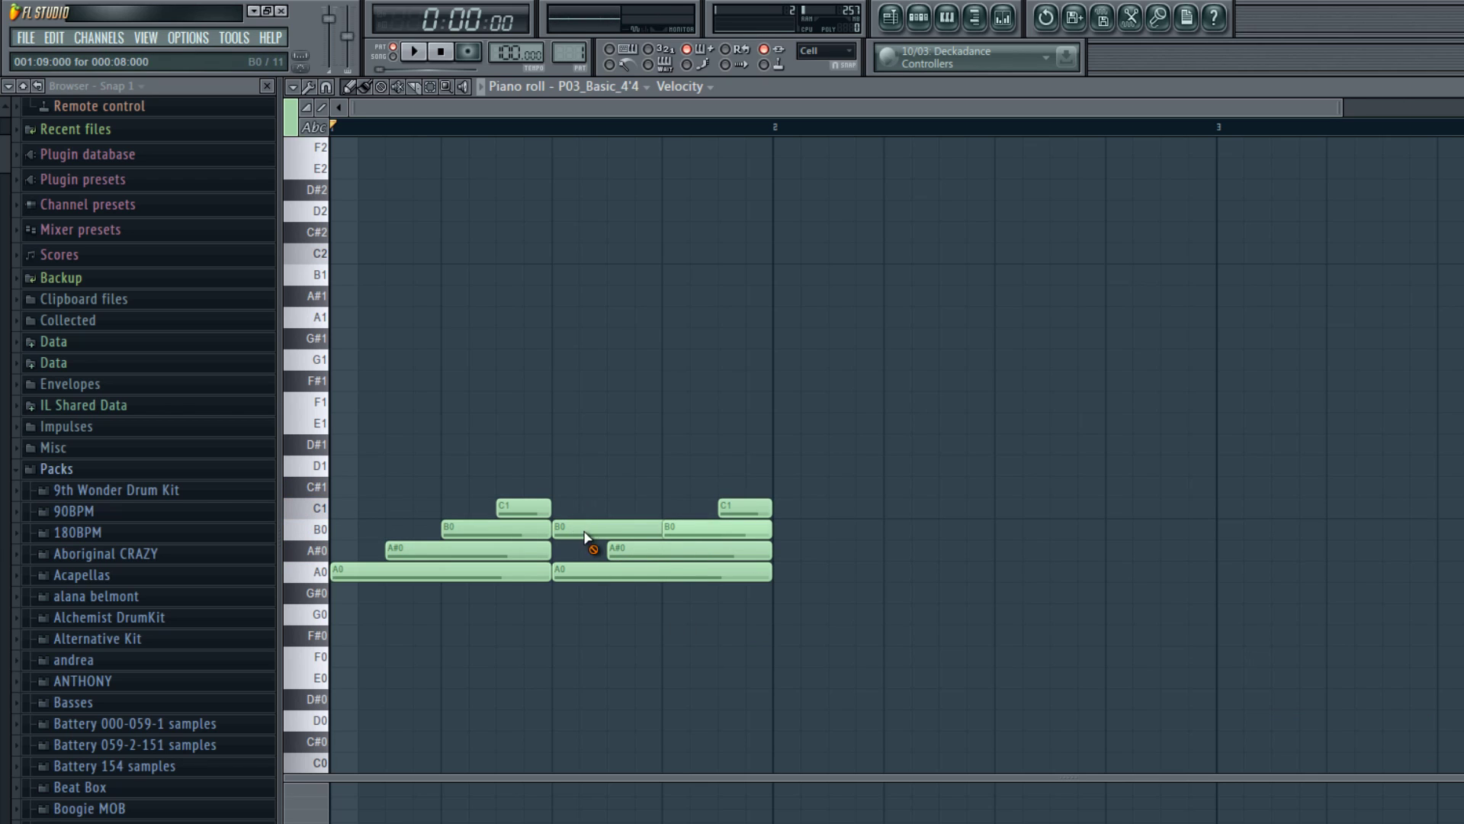
- Add a C#1 note at the half-bar lengthened to bar 2, then replay the pattern
{"action": "right_click", "coordinate": [591, 534]}
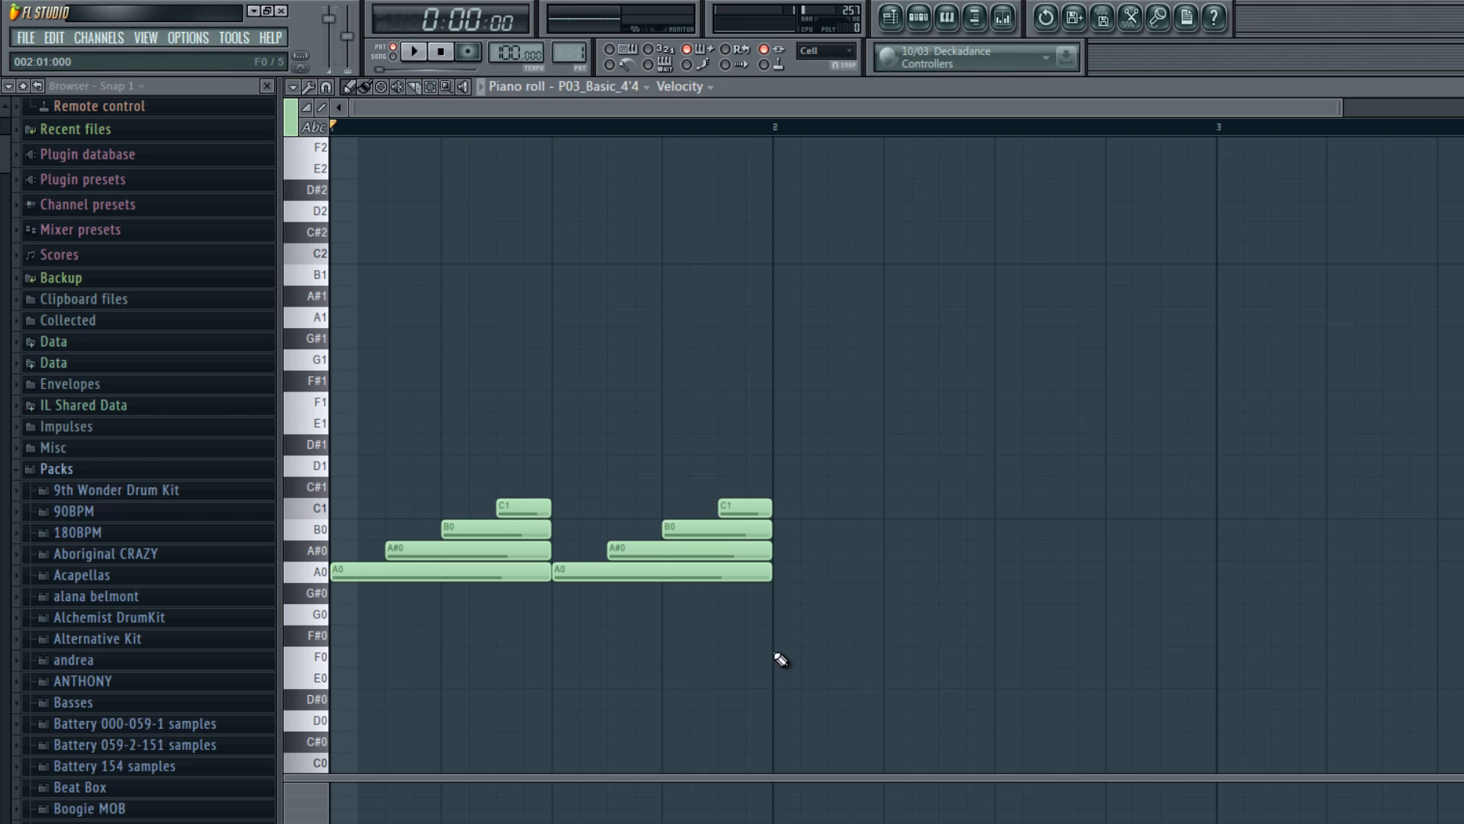
{"action": "key", "text": "ctrl+z"}
{"action": "left_click", "coordinate": [556, 487]}
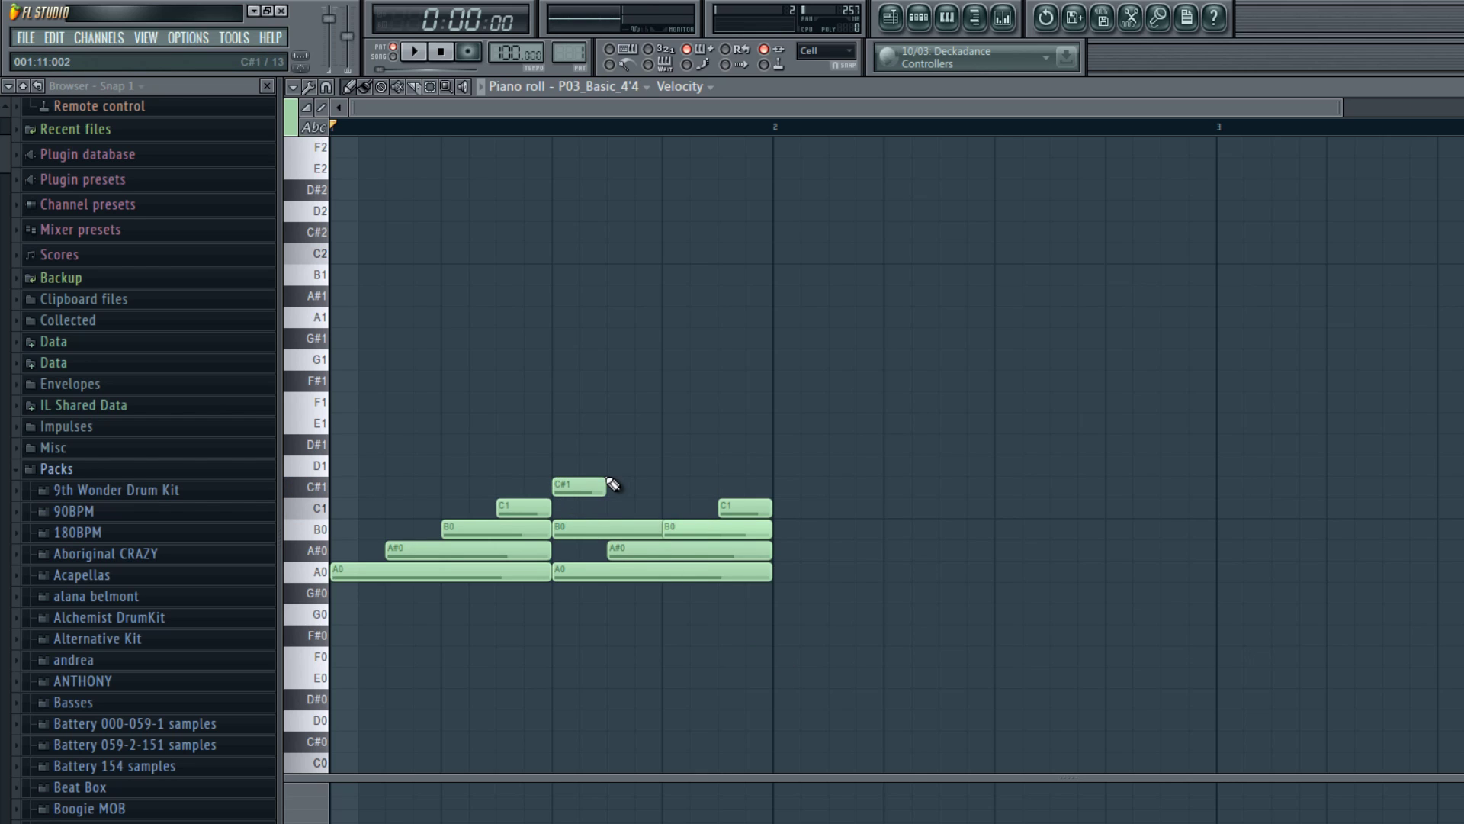
{"action": "left_click_drag", "start_coordinate": [606, 478], "coordinate": [788, 489]}
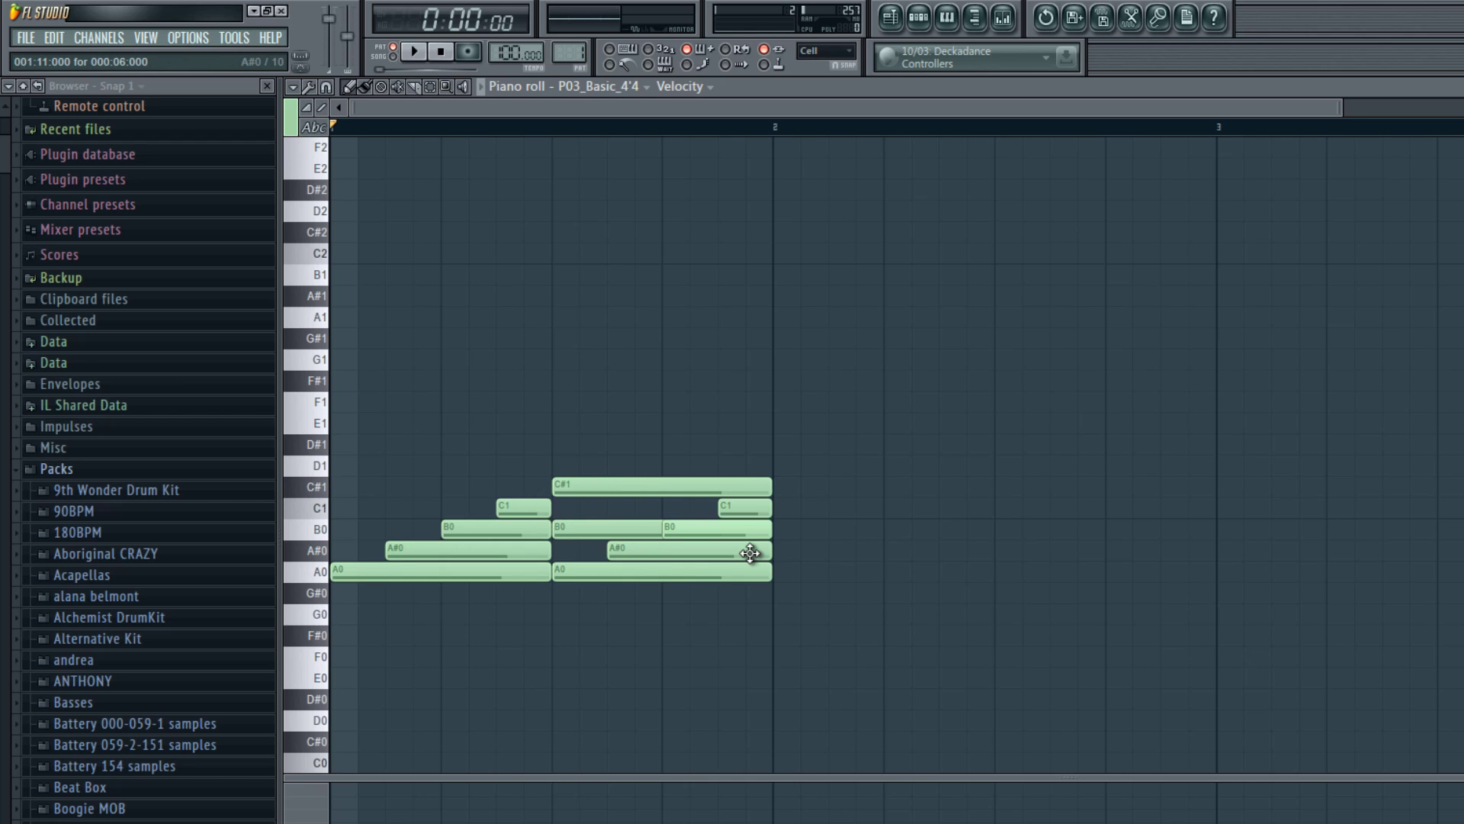
{"action": "key", "text": "space"}
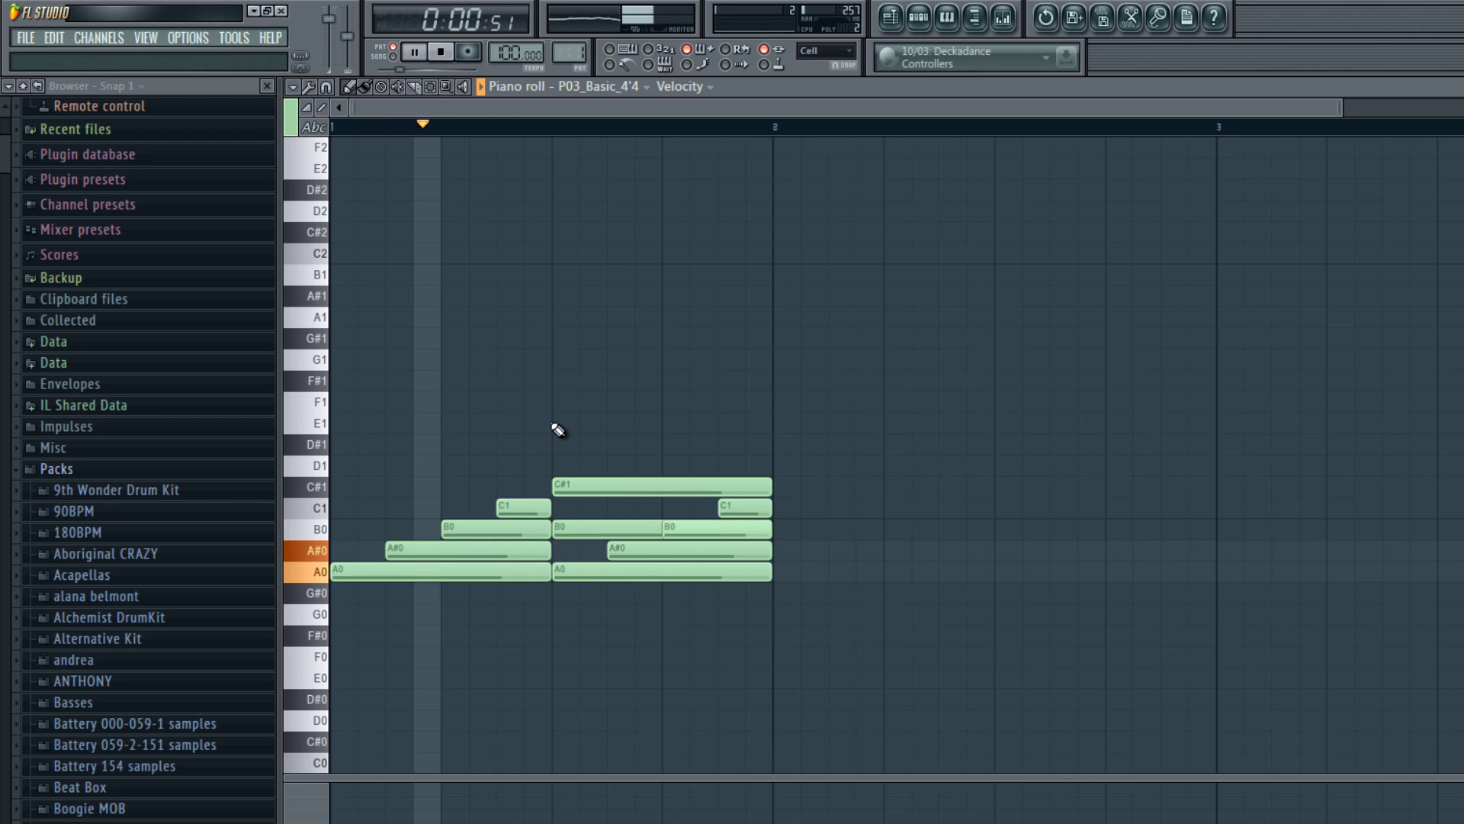
{"action": "key", "text": "space"}
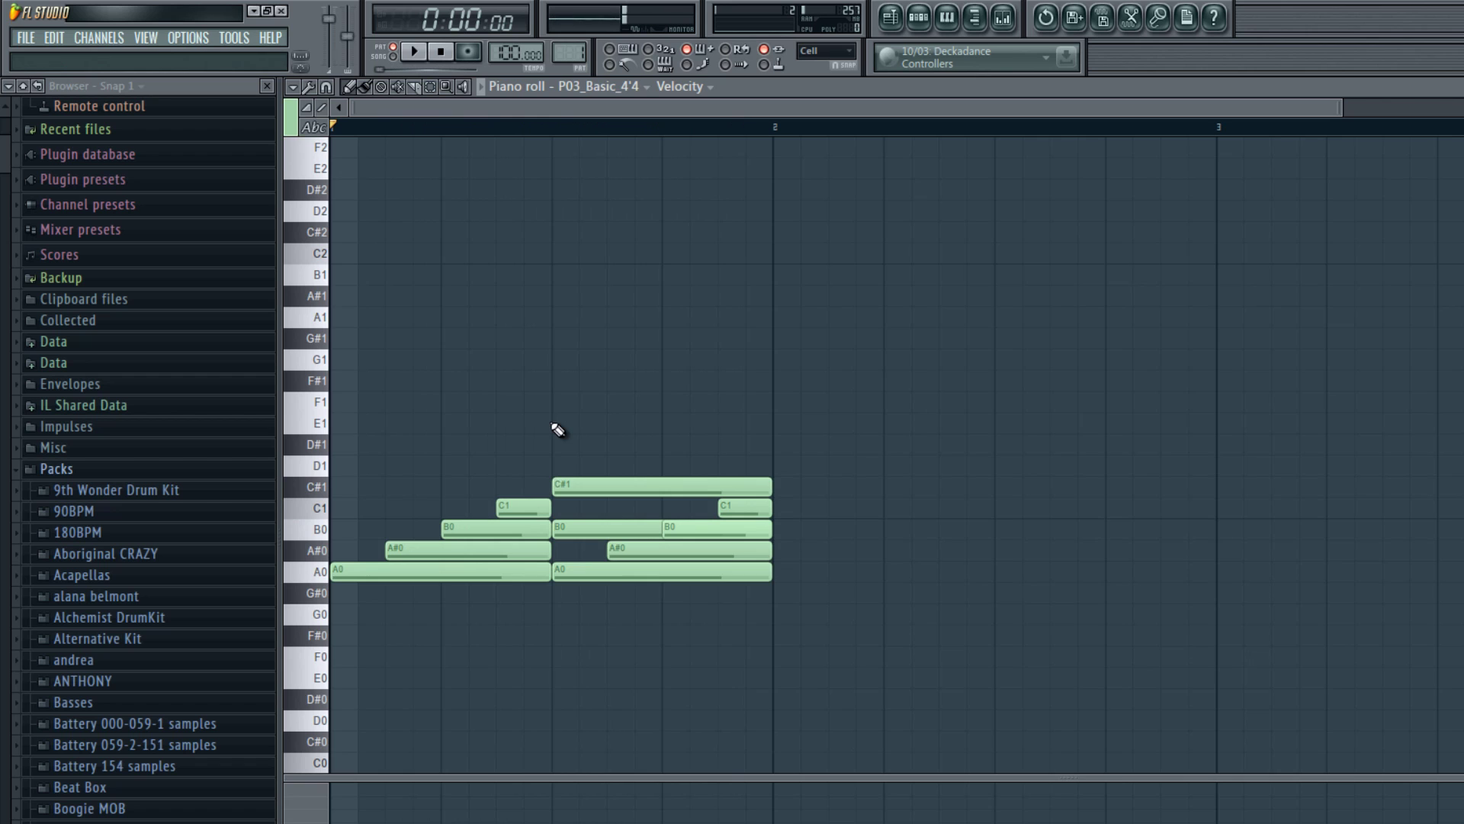
- Start saving the edited pattern with MIDI file as the type
{"action": "key", "text": "ctrl+s"}
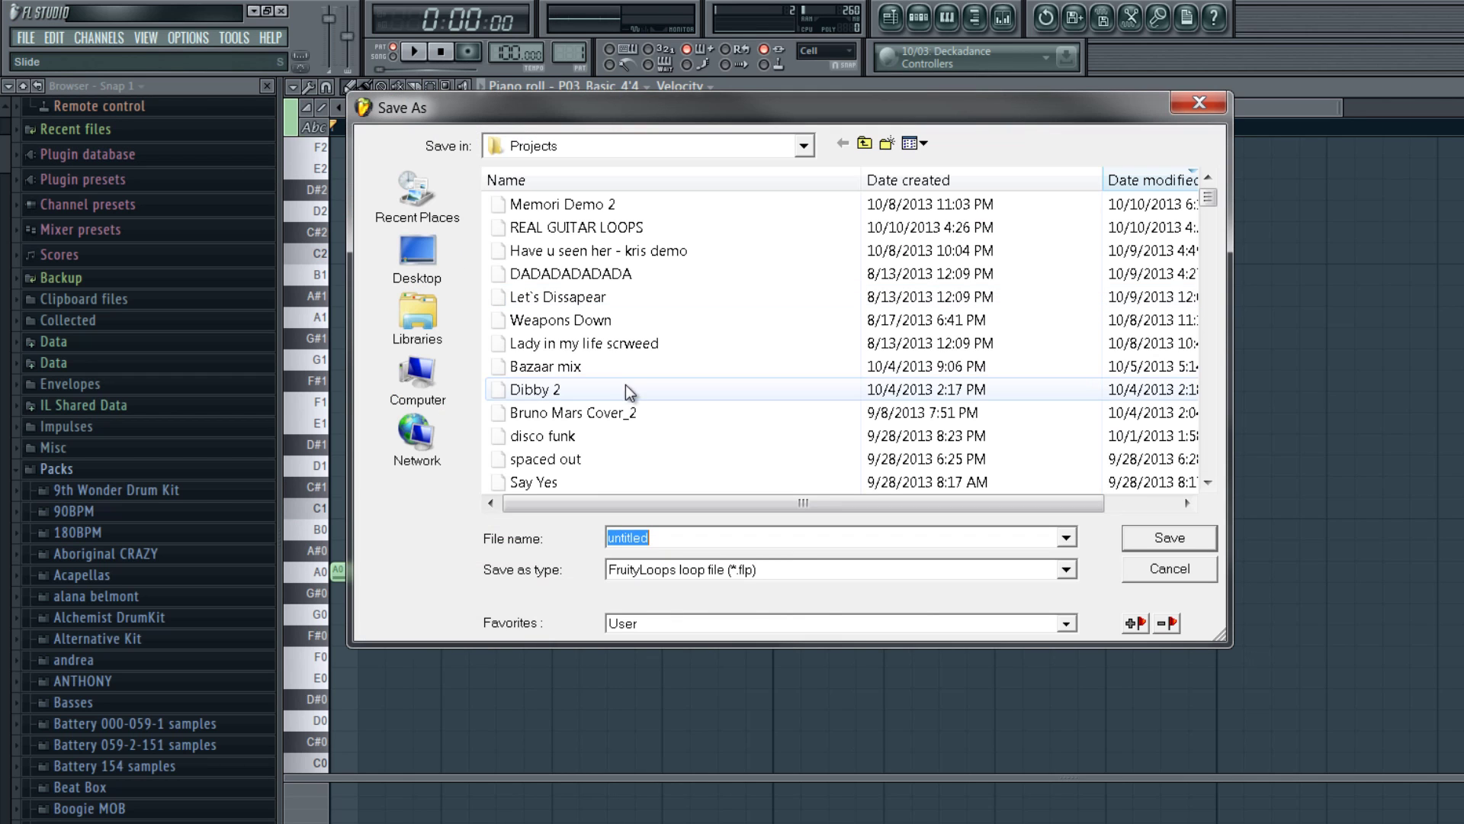
{"action": "left_click", "coordinate": [718, 584]}
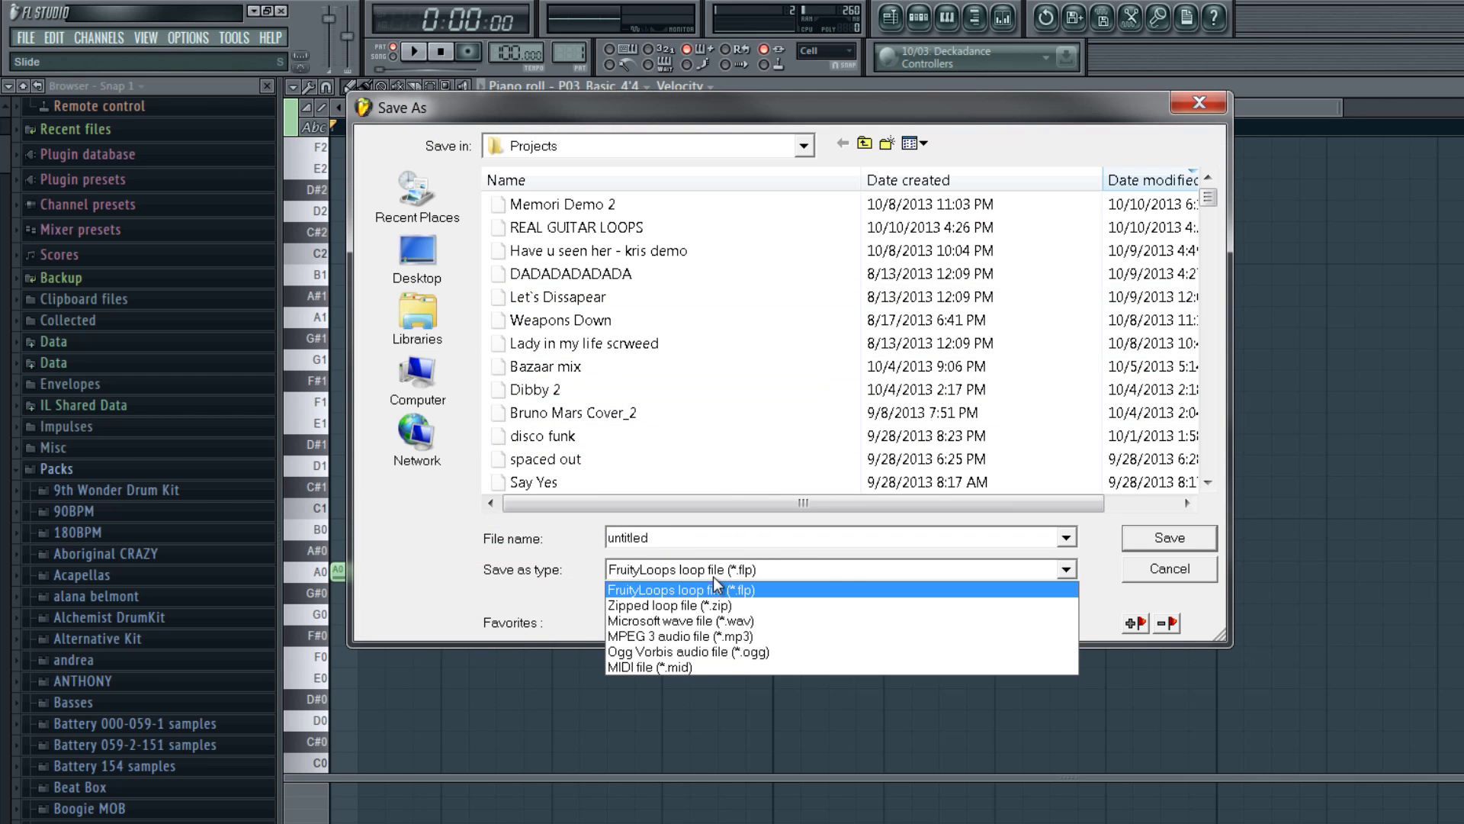
{"action": "left_click", "coordinate": [718, 668]}
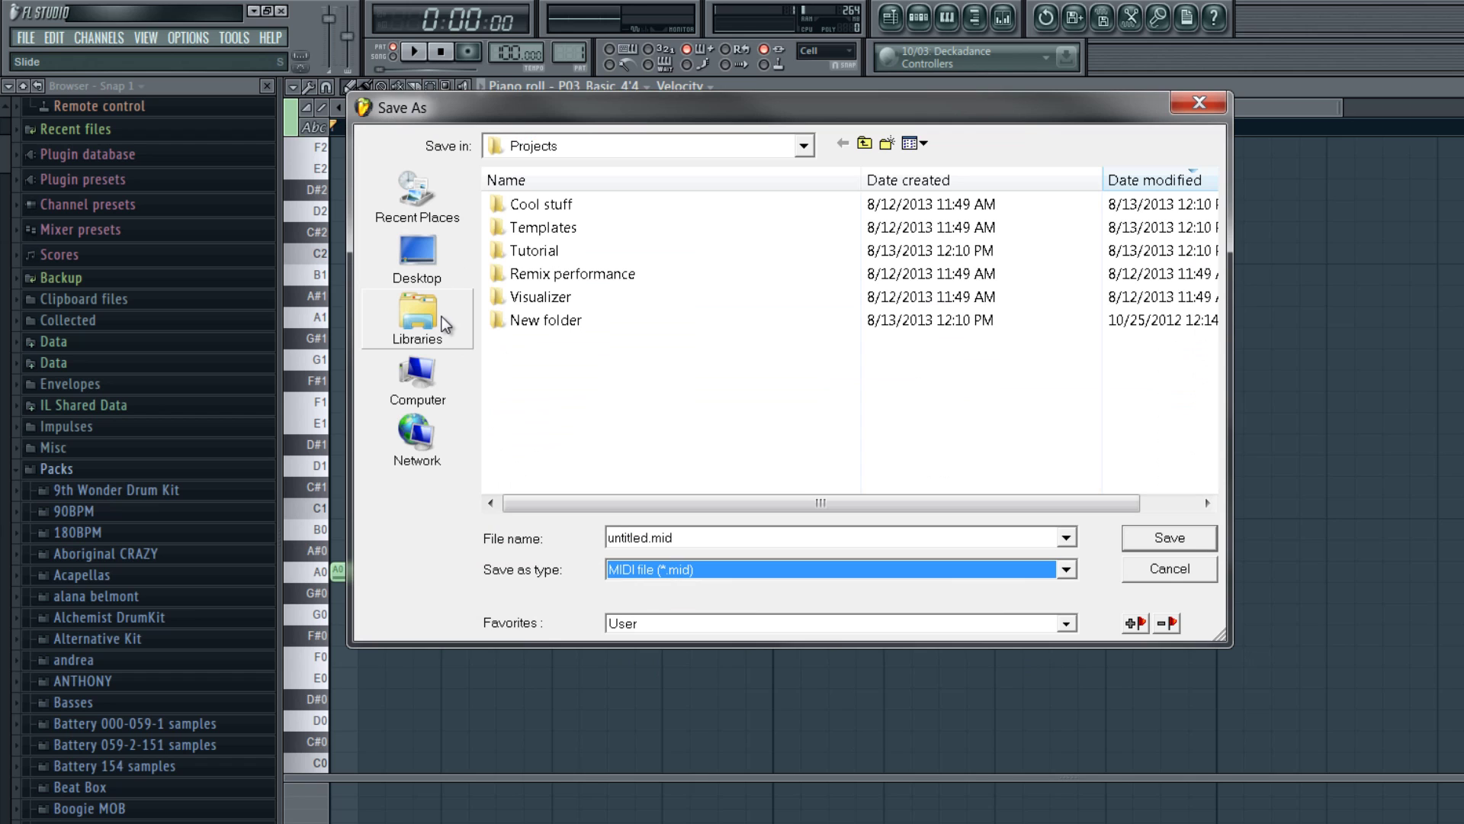
- Browse to Real LPC\Loops\Pattern Library\Basic_Picking\4'4_Basic_P_8th_90-250 on drive E:
{"action": "left_click", "coordinate": [420, 385]}
{"action": "left_click", "coordinate": [846, 241]}
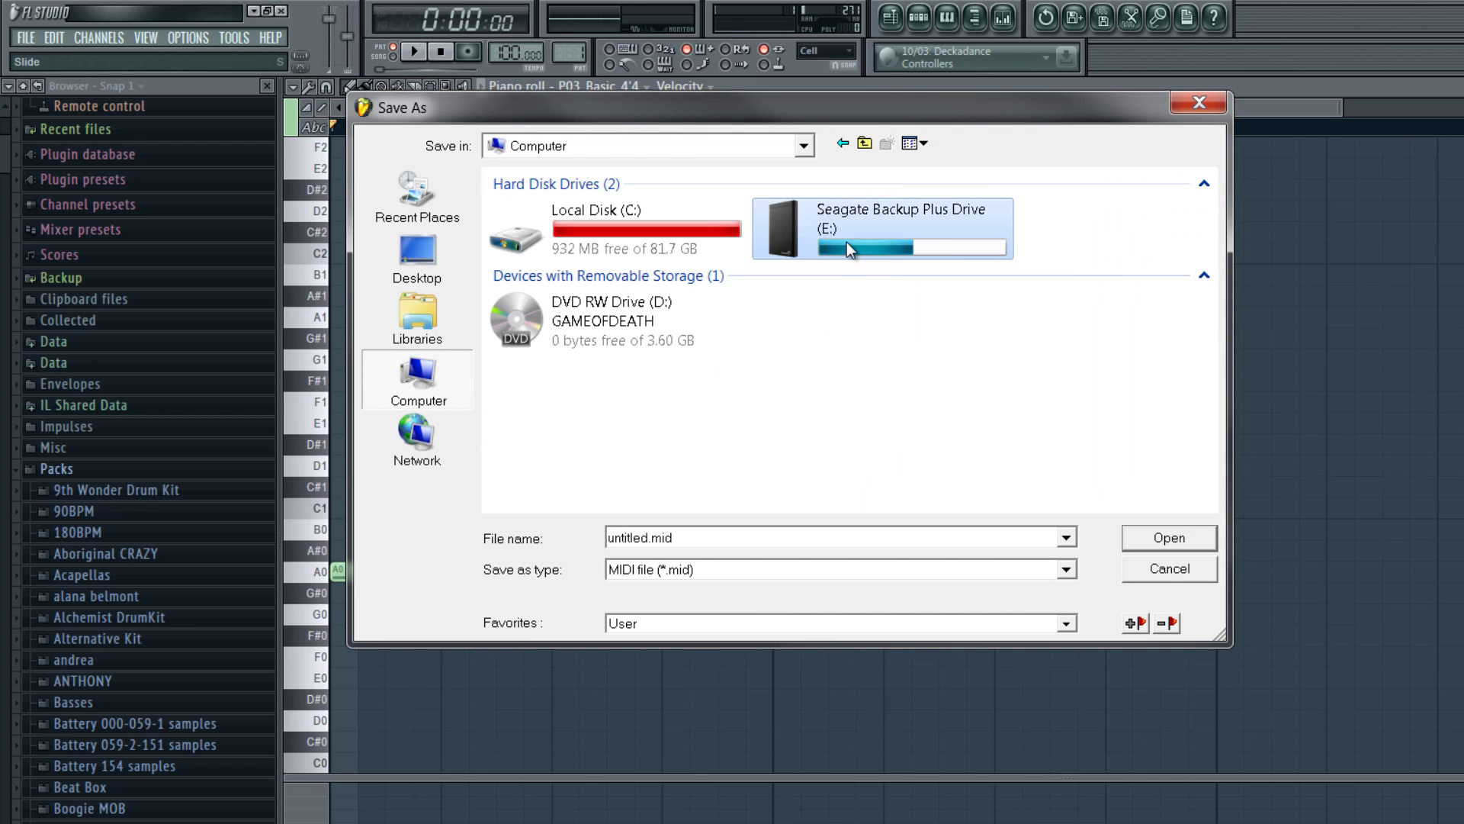
{"action": "double_click", "coordinate": [847, 241]}
{"action": "double_click", "coordinate": [593, 388]}
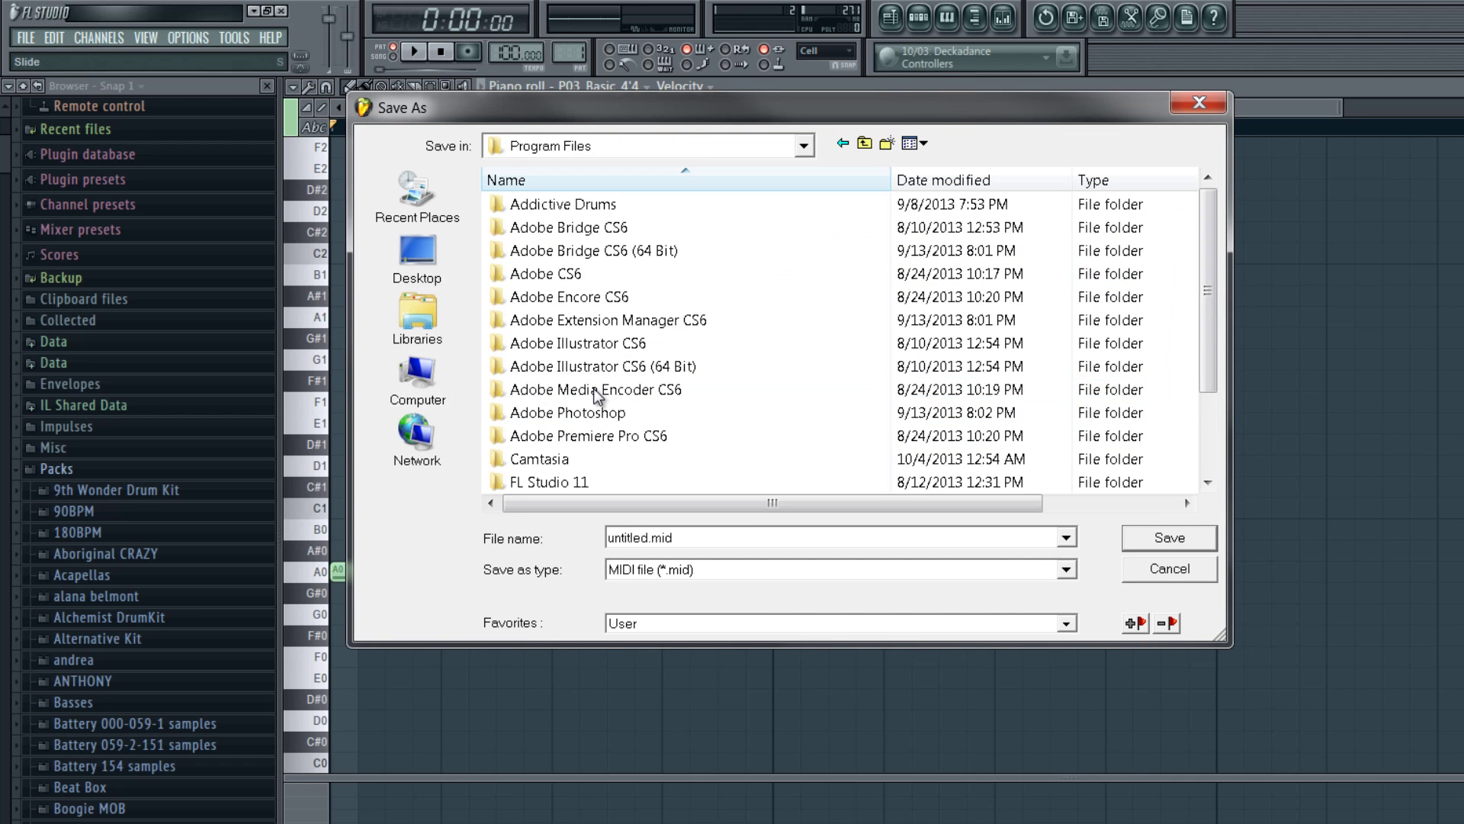
{"action": "scroll", "coordinate": [595, 393], "scroll_direction": "down", "scroll_amount": 2}
{"action": "double_click", "coordinate": [578, 409]}
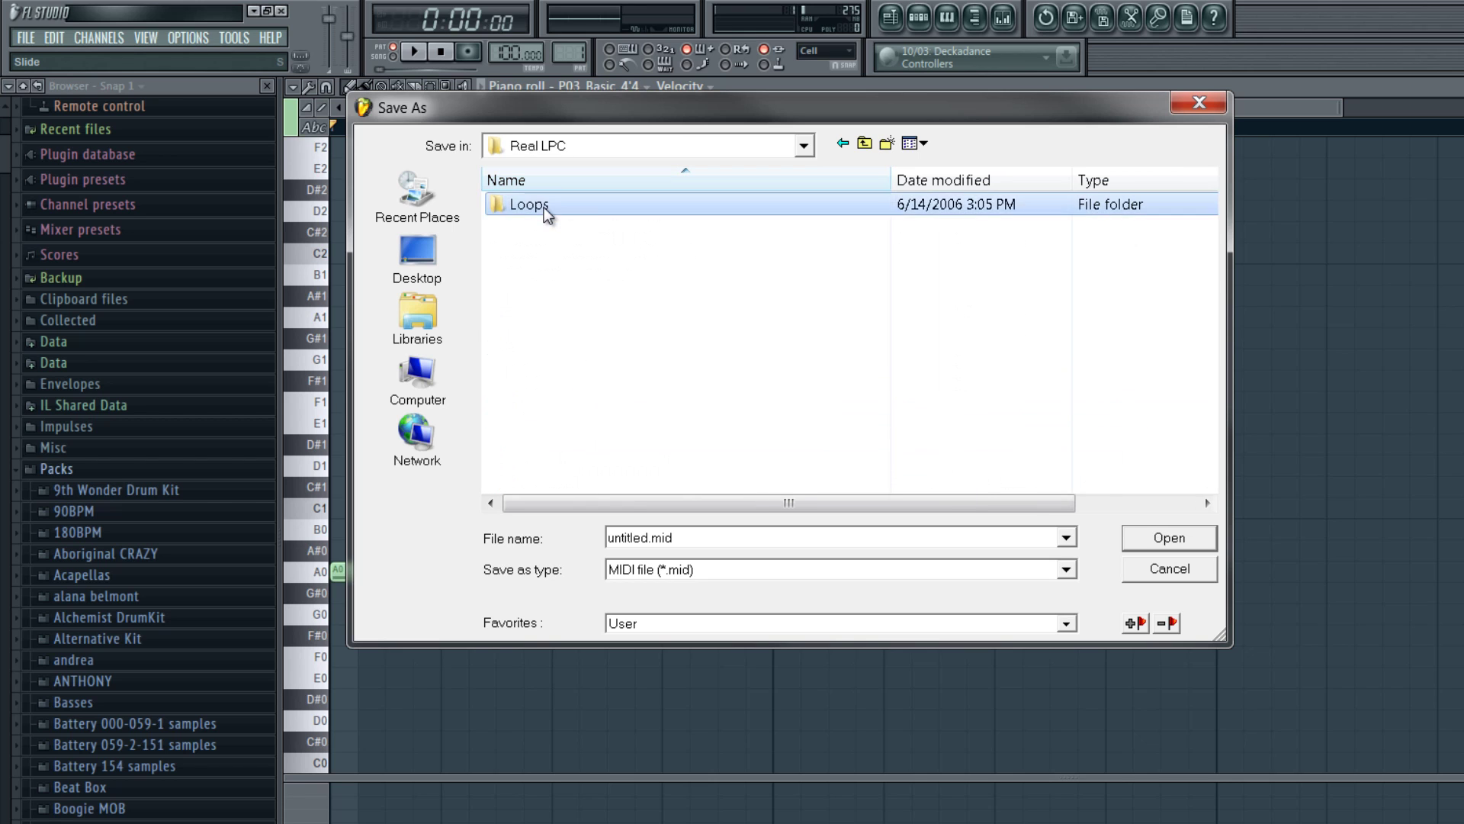
{"action": "double_click", "coordinate": [546, 205]}
{"action": "double_click", "coordinate": [554, 204]}
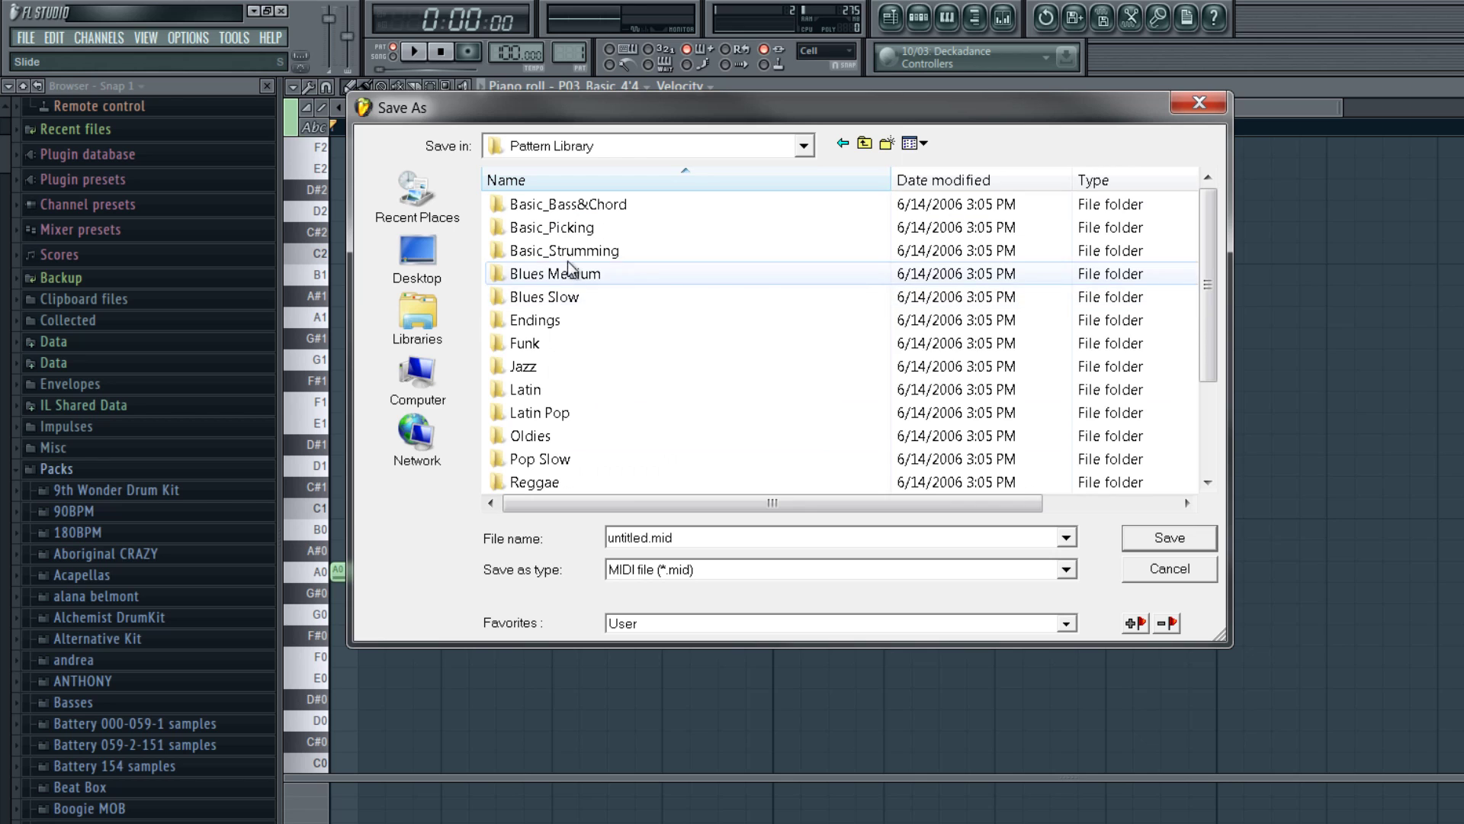
{"action": "double_click", "coordinate": [568, 223]}
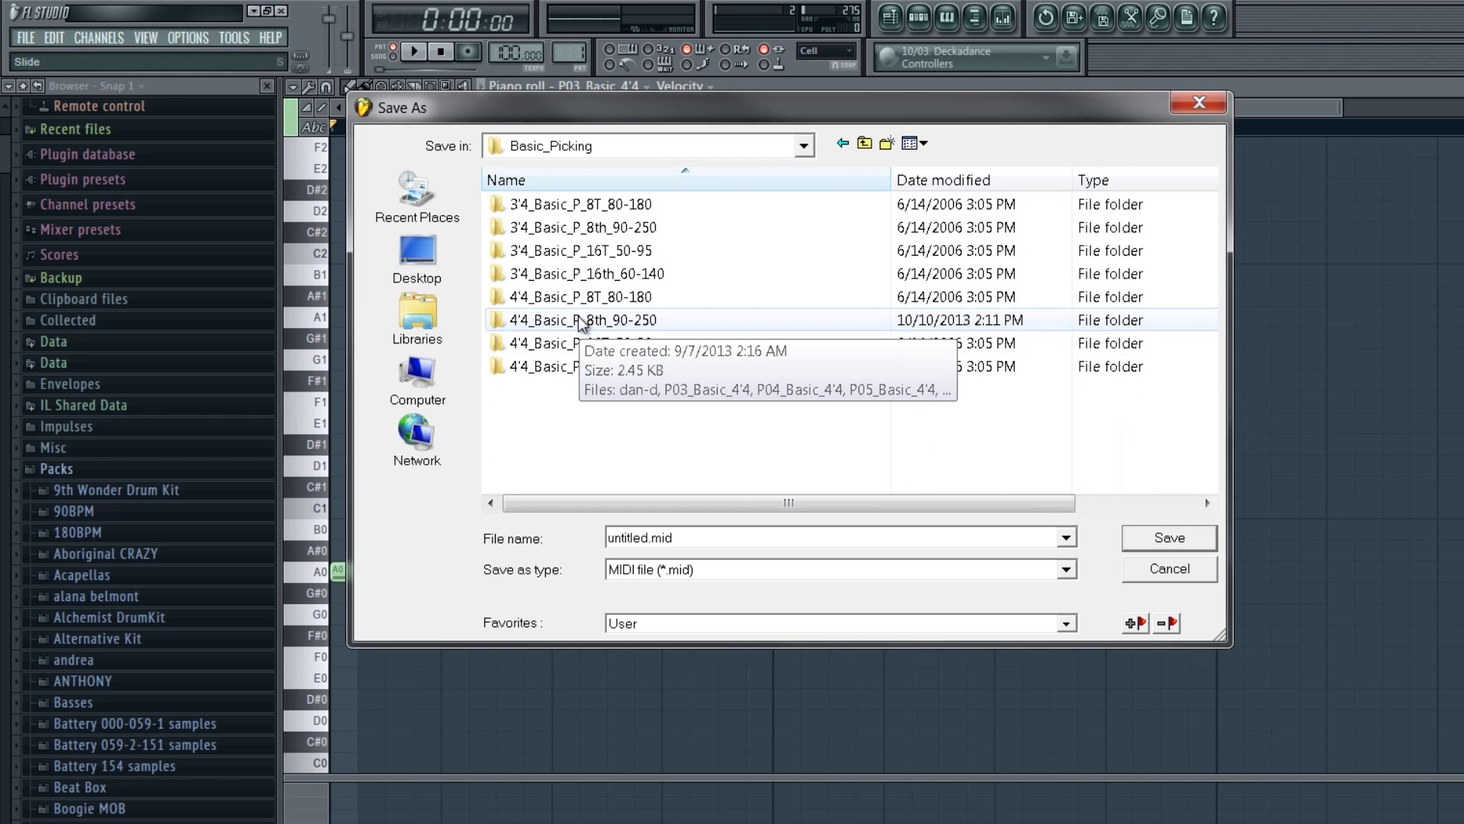
{"action": "double_click", "coordinate": [628, 315]}
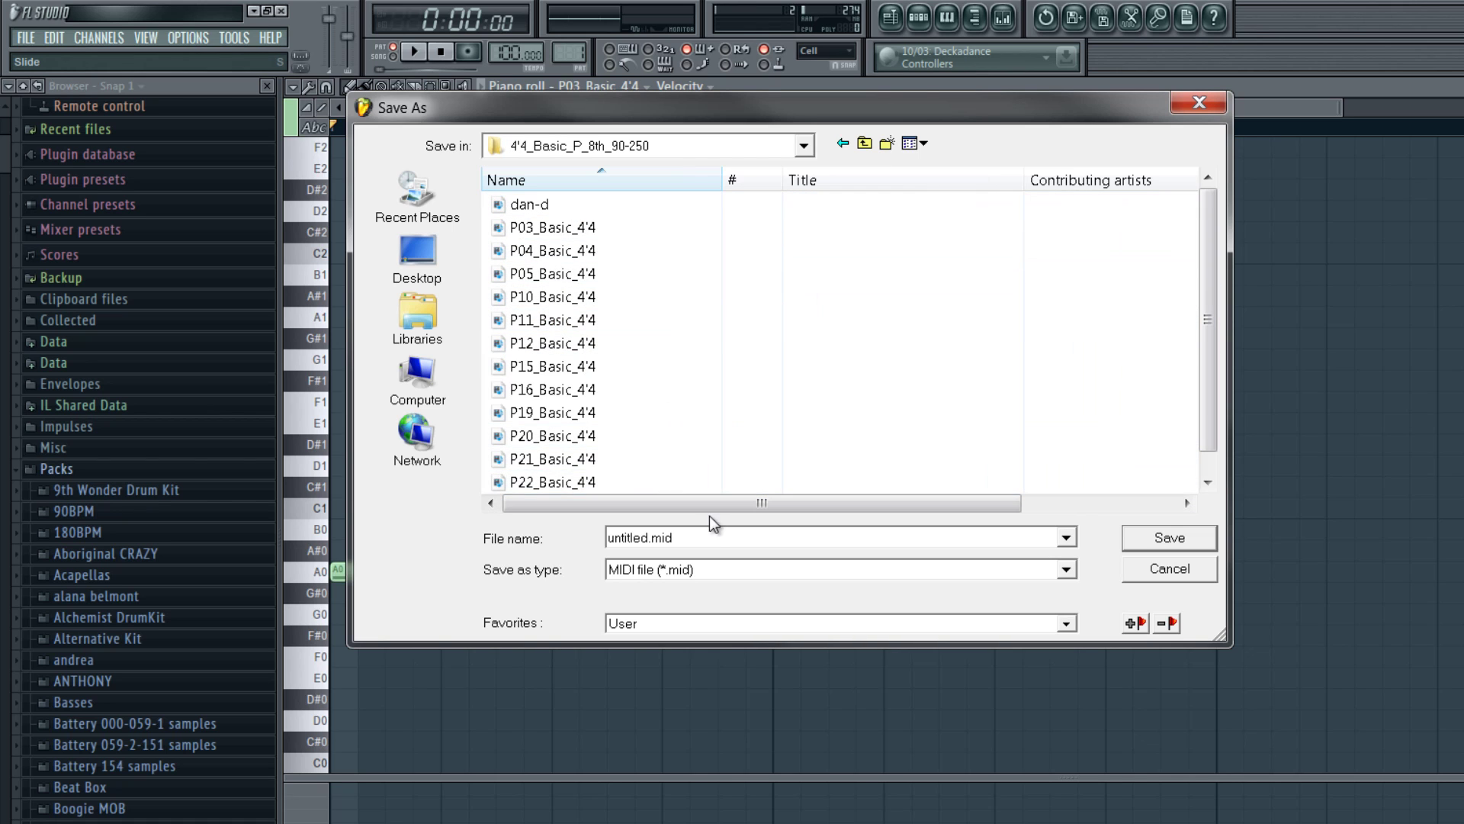
- Save as P03_Basic_4'4 REMIX and render the MIDI export
{"action": "left_click", "coordinate": [578, 229]}
{"action": "left_click", "coordinate": [738, 541]}
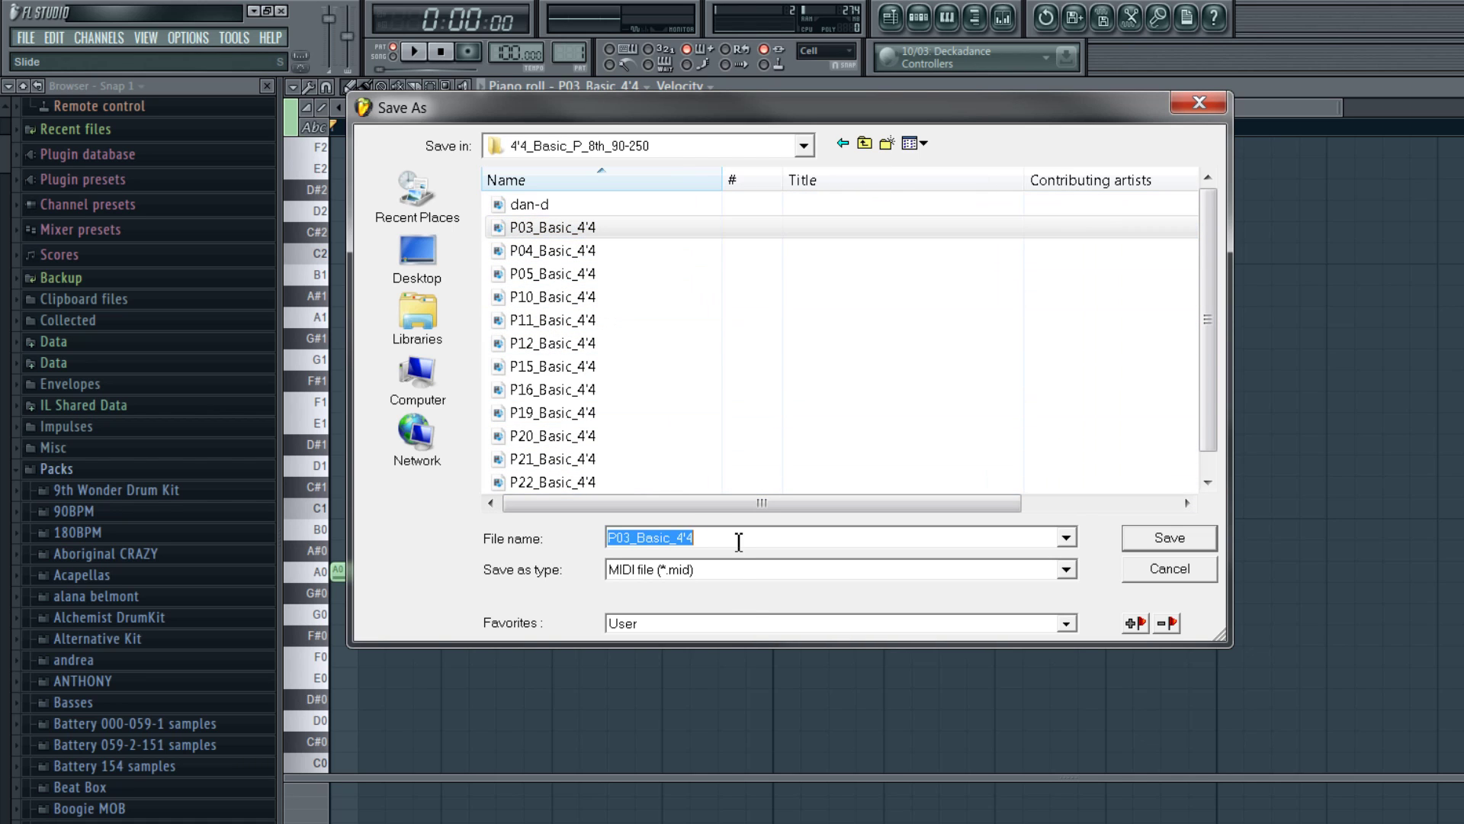
{"action": "left_click", "coordinate": [738, 541]}
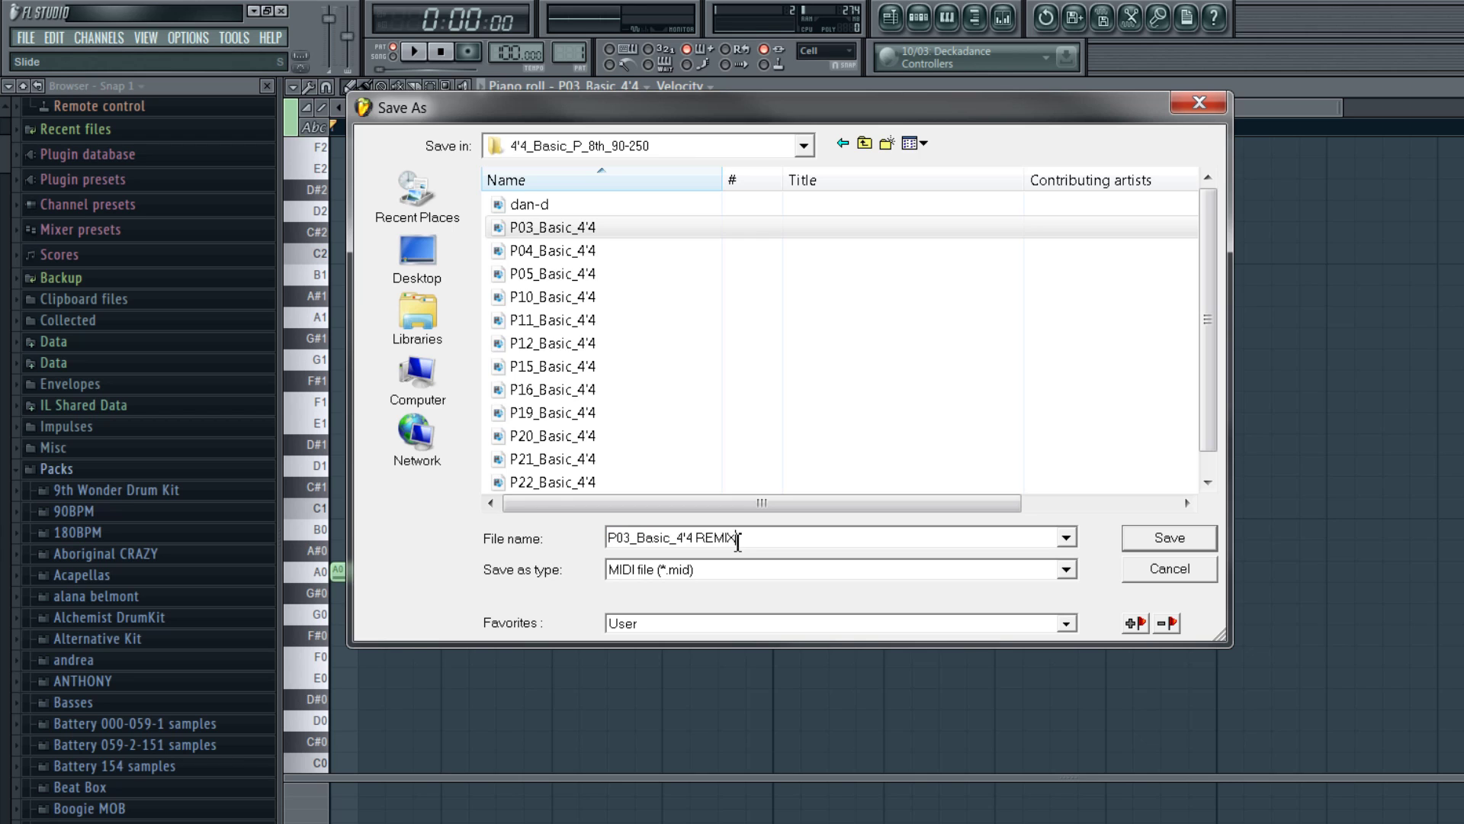
{"action": "key", "text": "Return"}
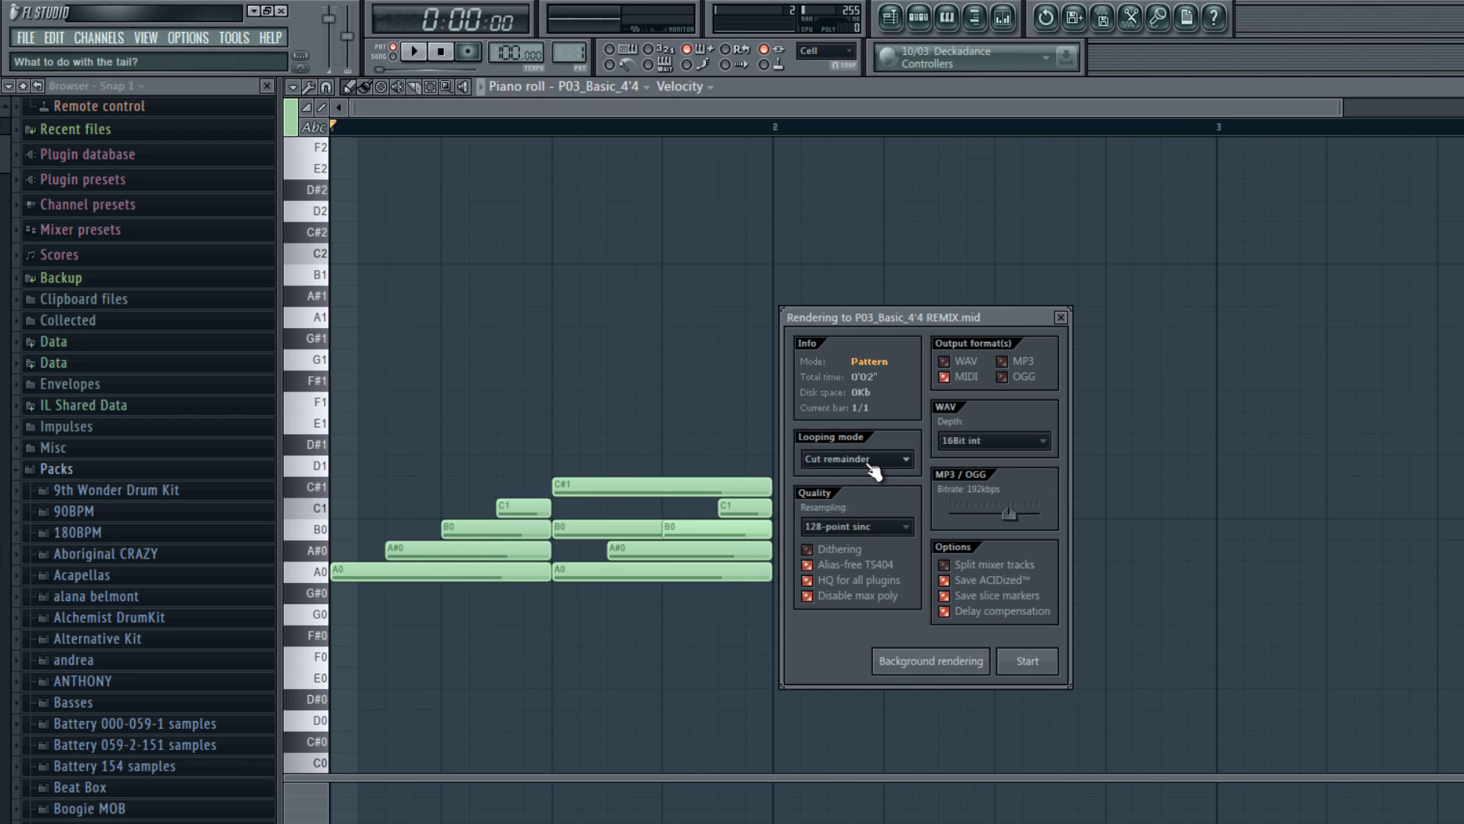
{"action": "left_click", "coordinate": [1028, 666]}
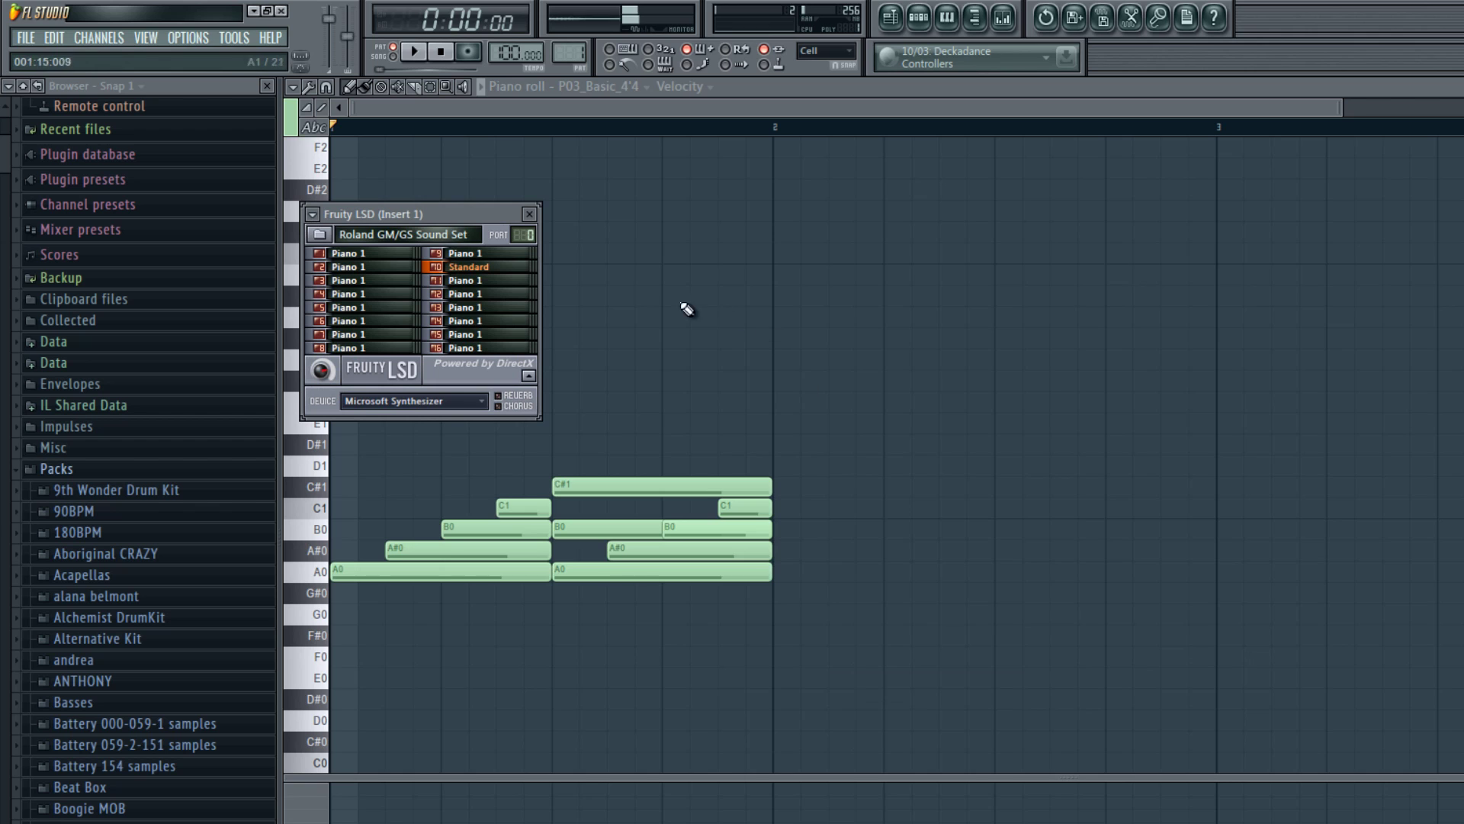
- Add a RealLPC channel from the Channel rack's Add one menu
{"action": "left_click", "coordinate": [922, 26]}
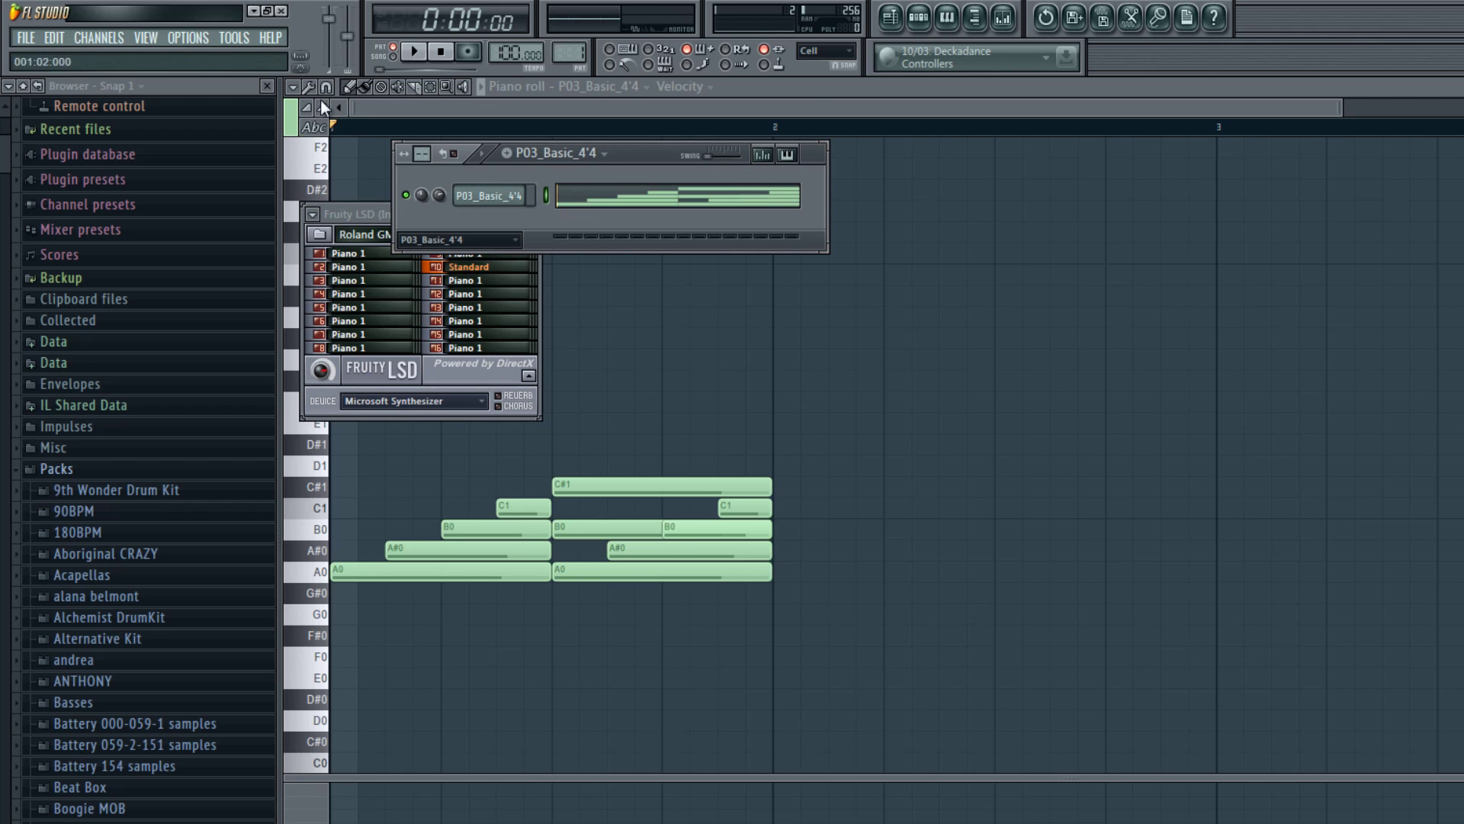
{"action": "left_click", "coordinate": [98, 37]}
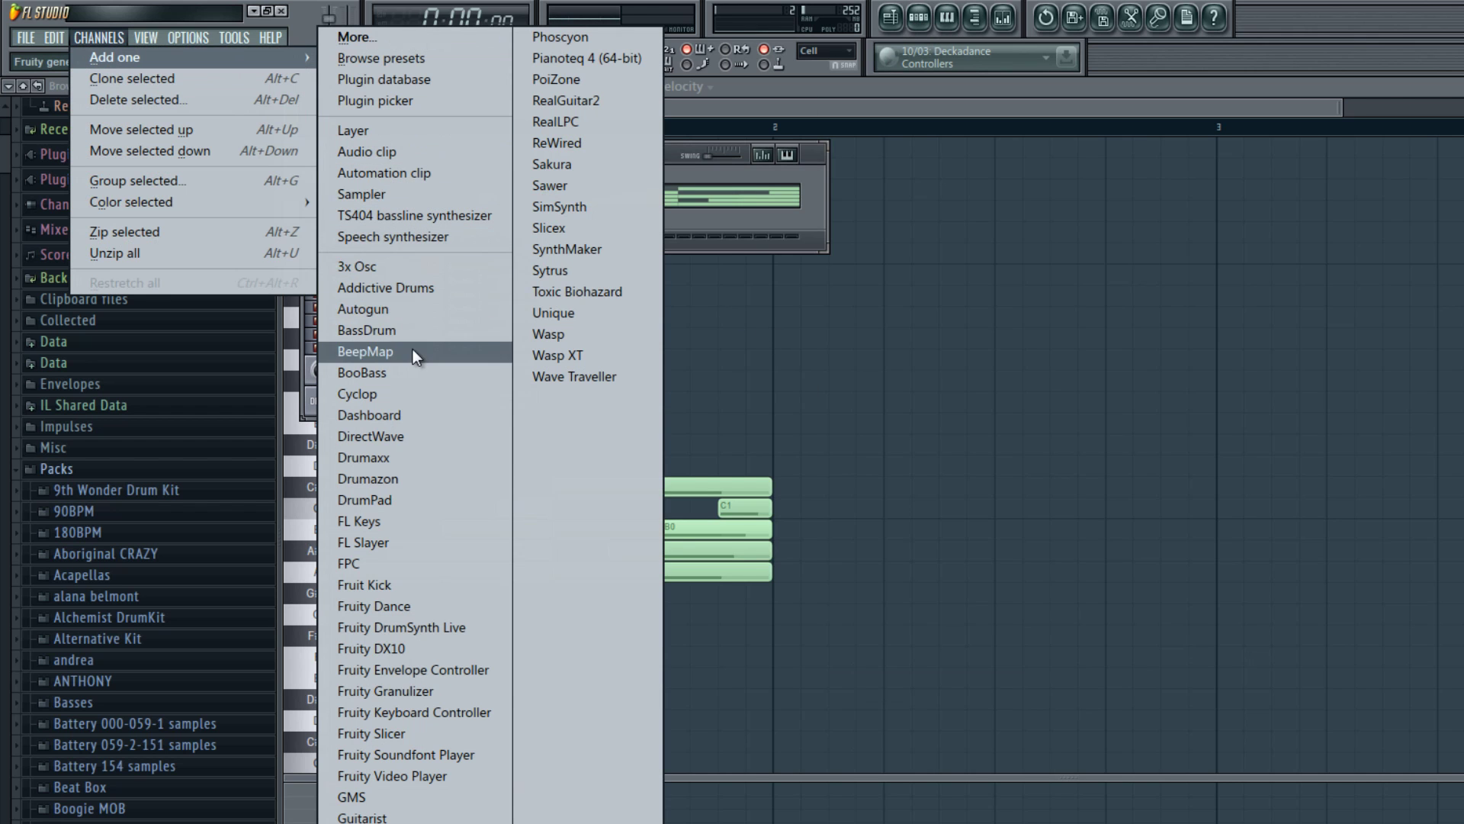
{"action": "left_click", "coordinate": [602, 122]}
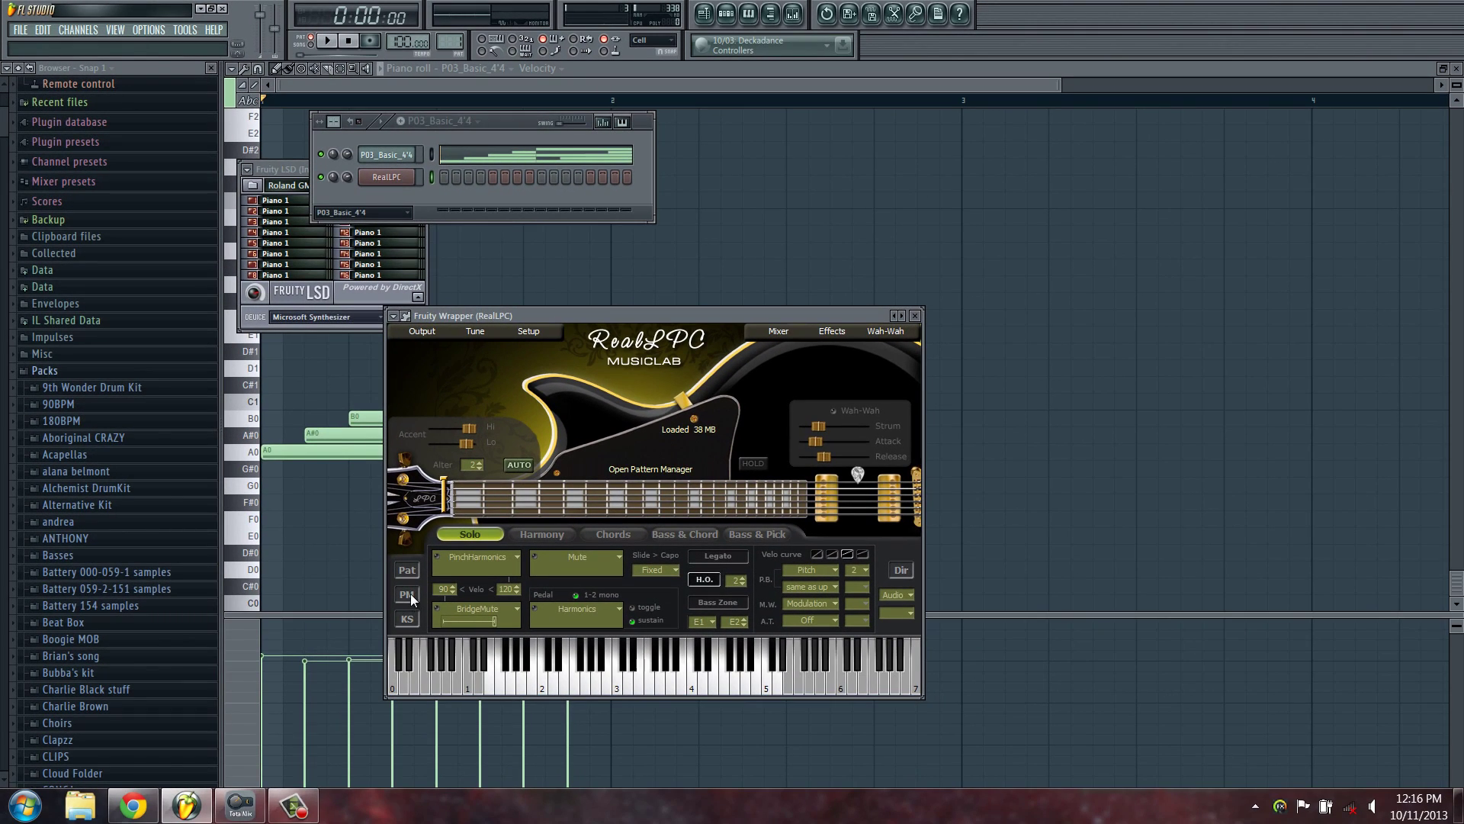
- In RealLPC's chord mode, load P03_Basic_4'4 REMIX from Basic_Picking > 4'4_Basic_P_8th_90-250
{"action": "left_click", "coordinate": [410, 593]}
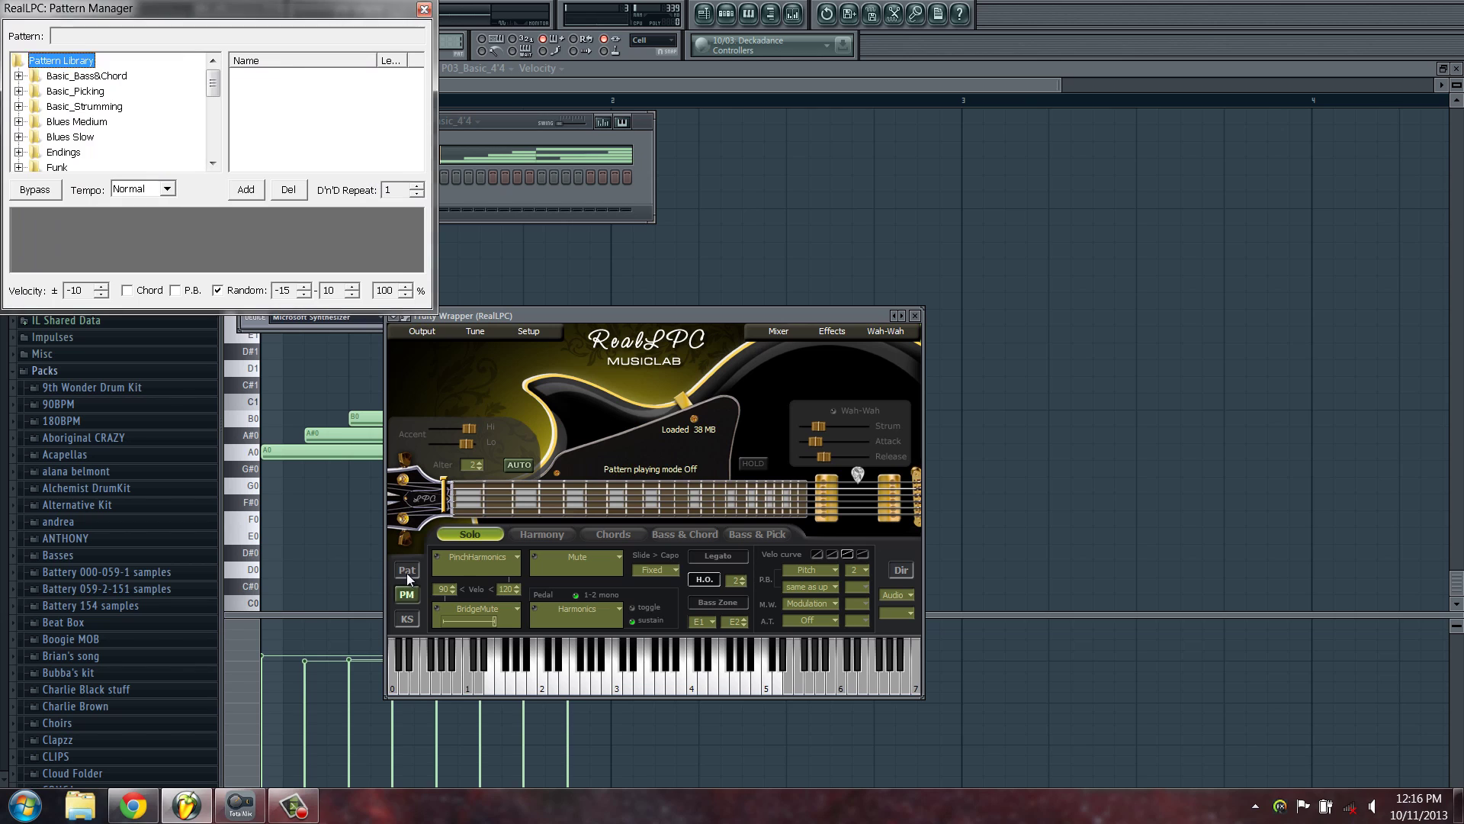
{"action": "left_click", "coordinate": [604, 536]}
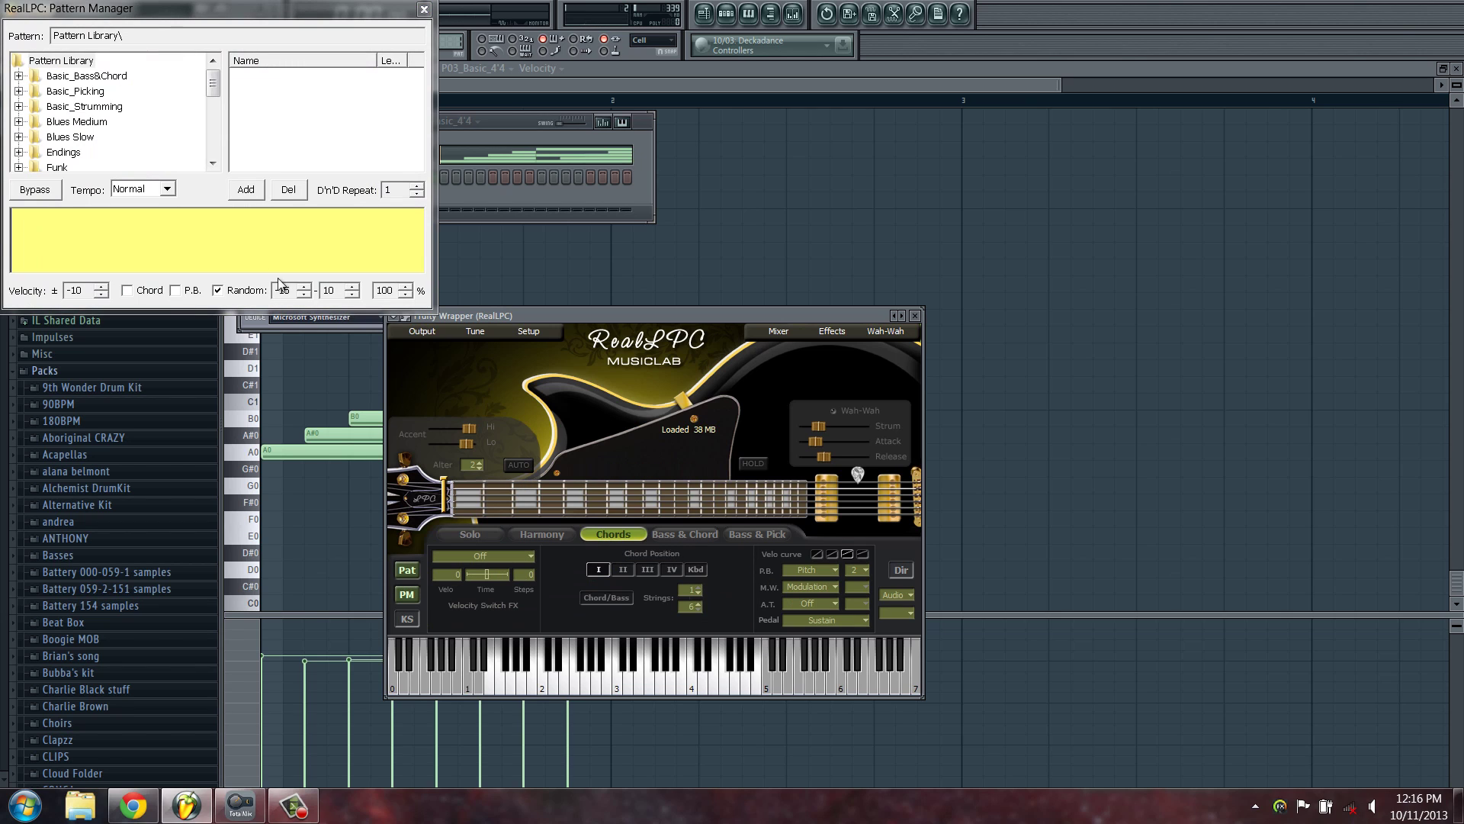
{"action": "left_click", "coordinate": [85, 108]}
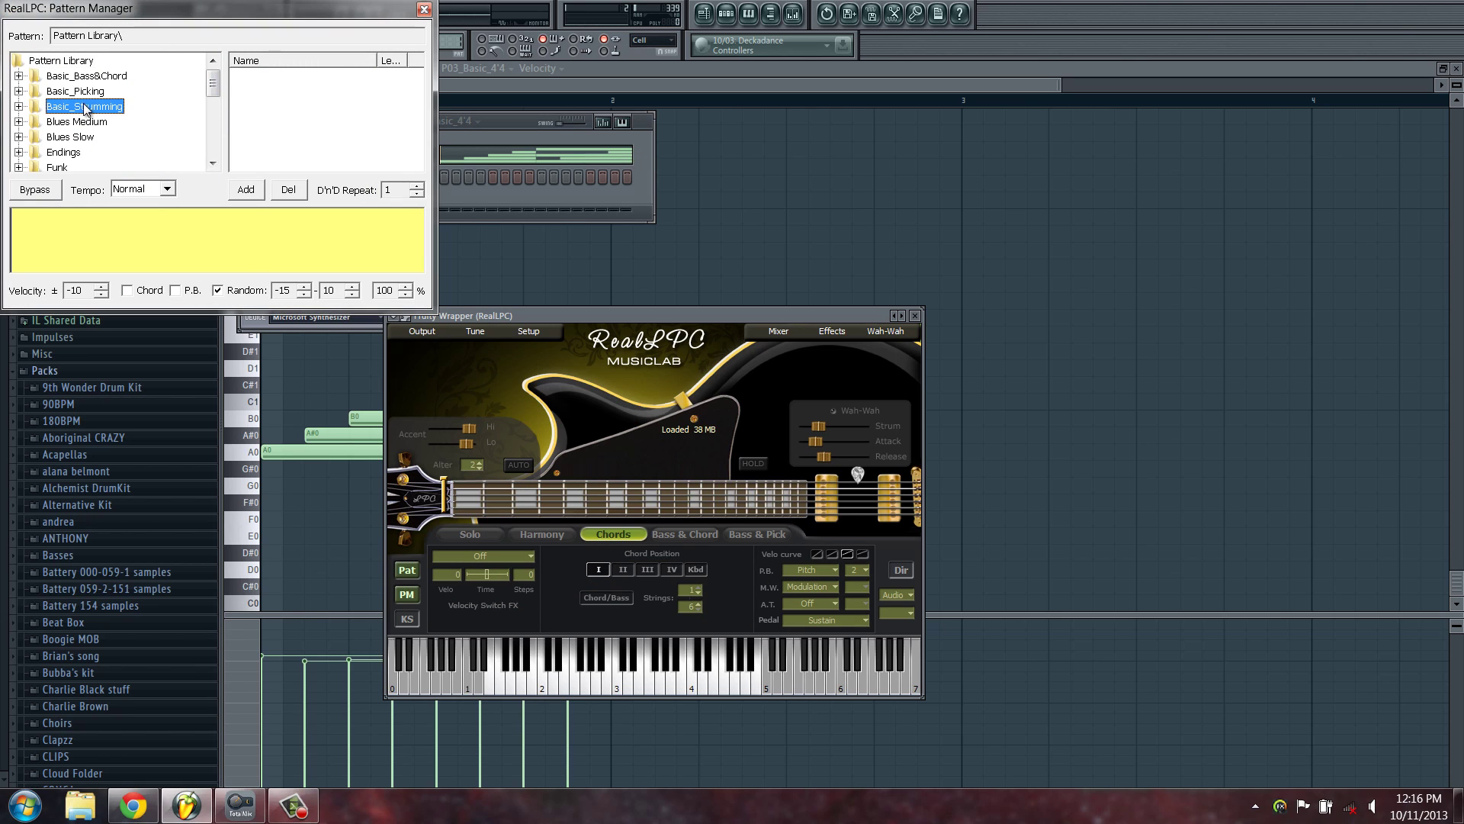
{"action": "left_click", "coordinate": [19, 91]}
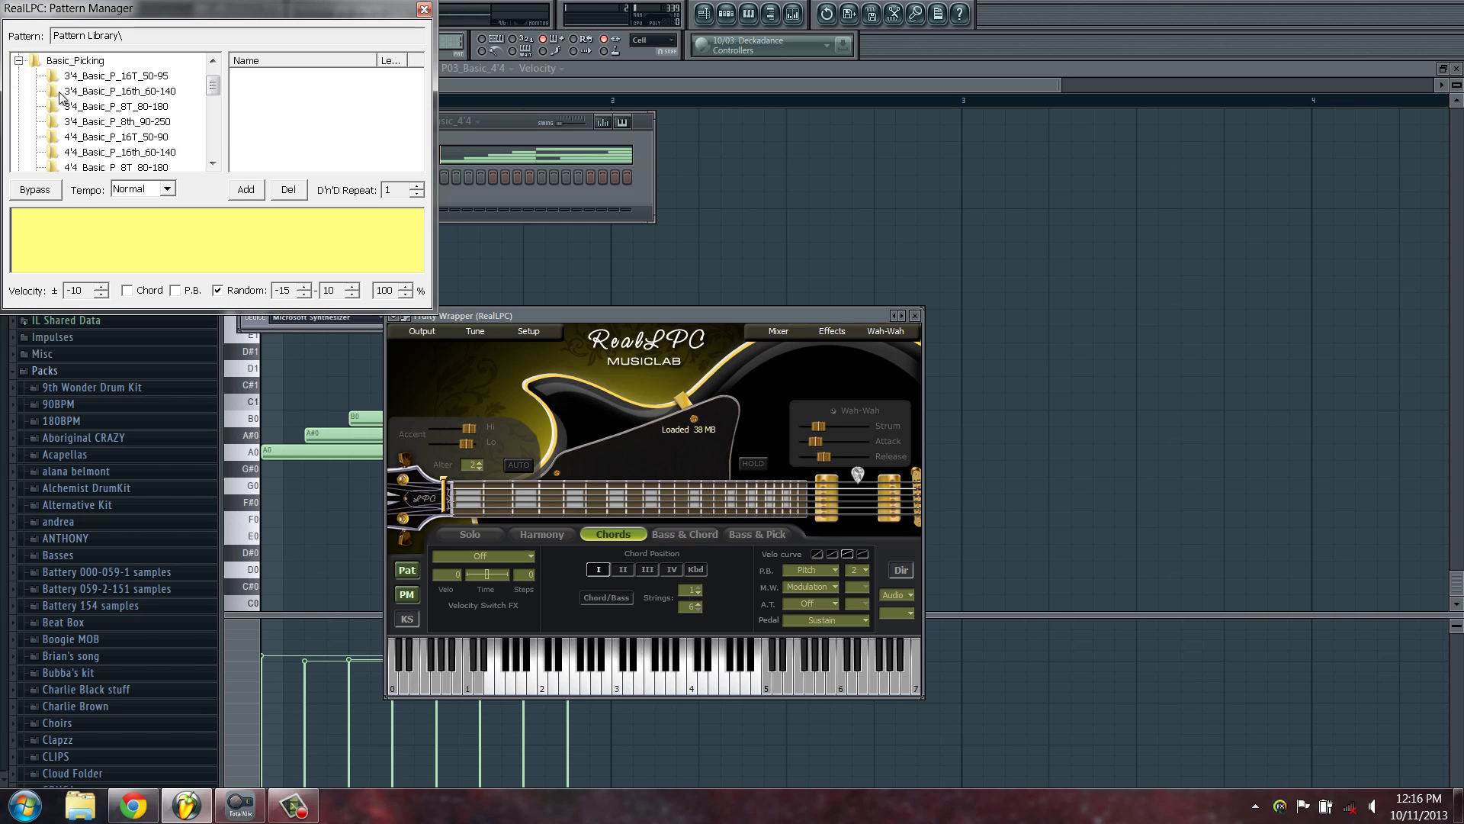
{"action": "left_click", "coordinate": [115, 167]}
{"action": "left_click", "coordinate": [145, 167]}
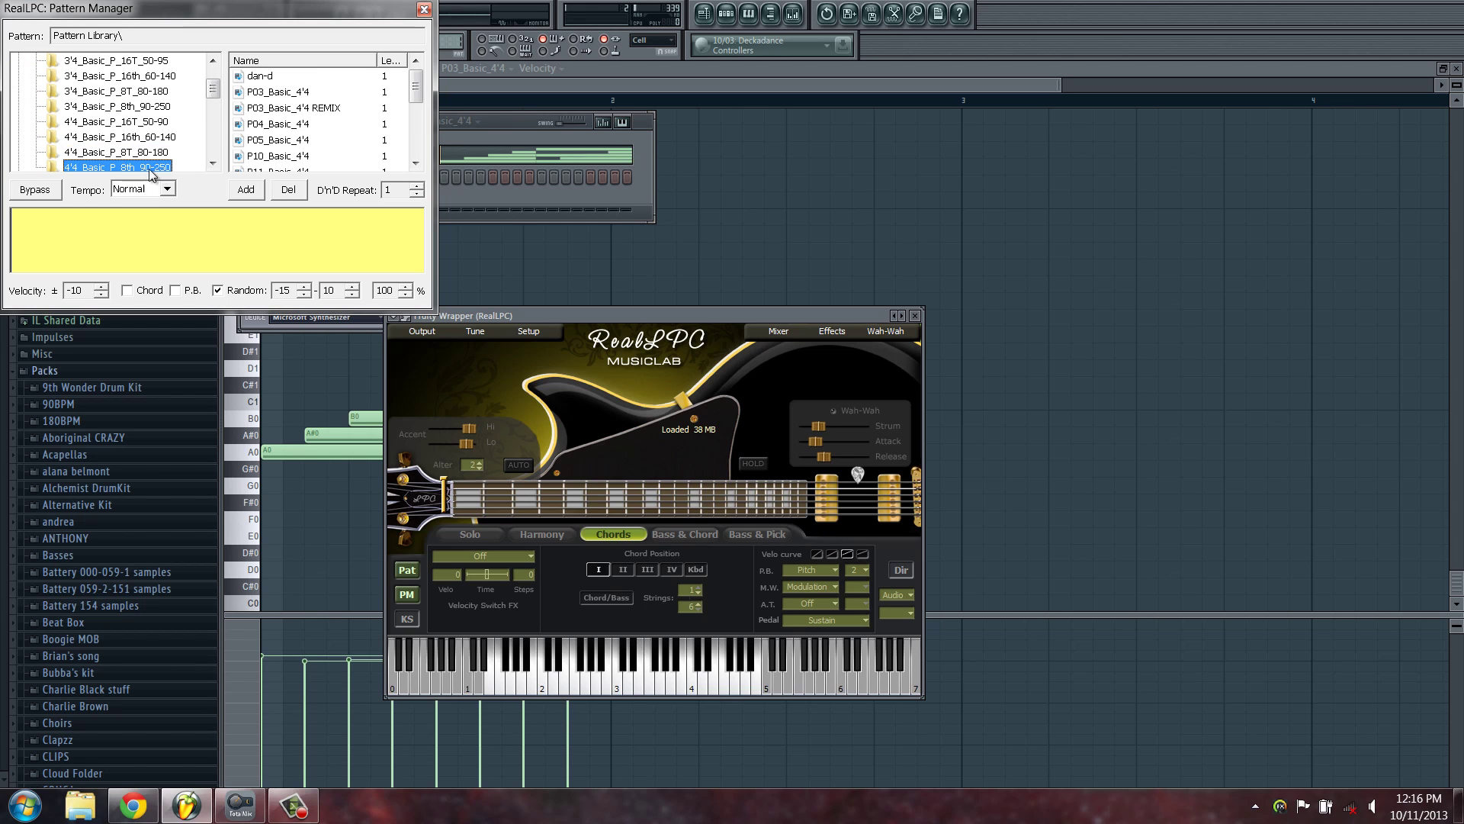
{"action": "left_click", "coordinate": [309, 107]}
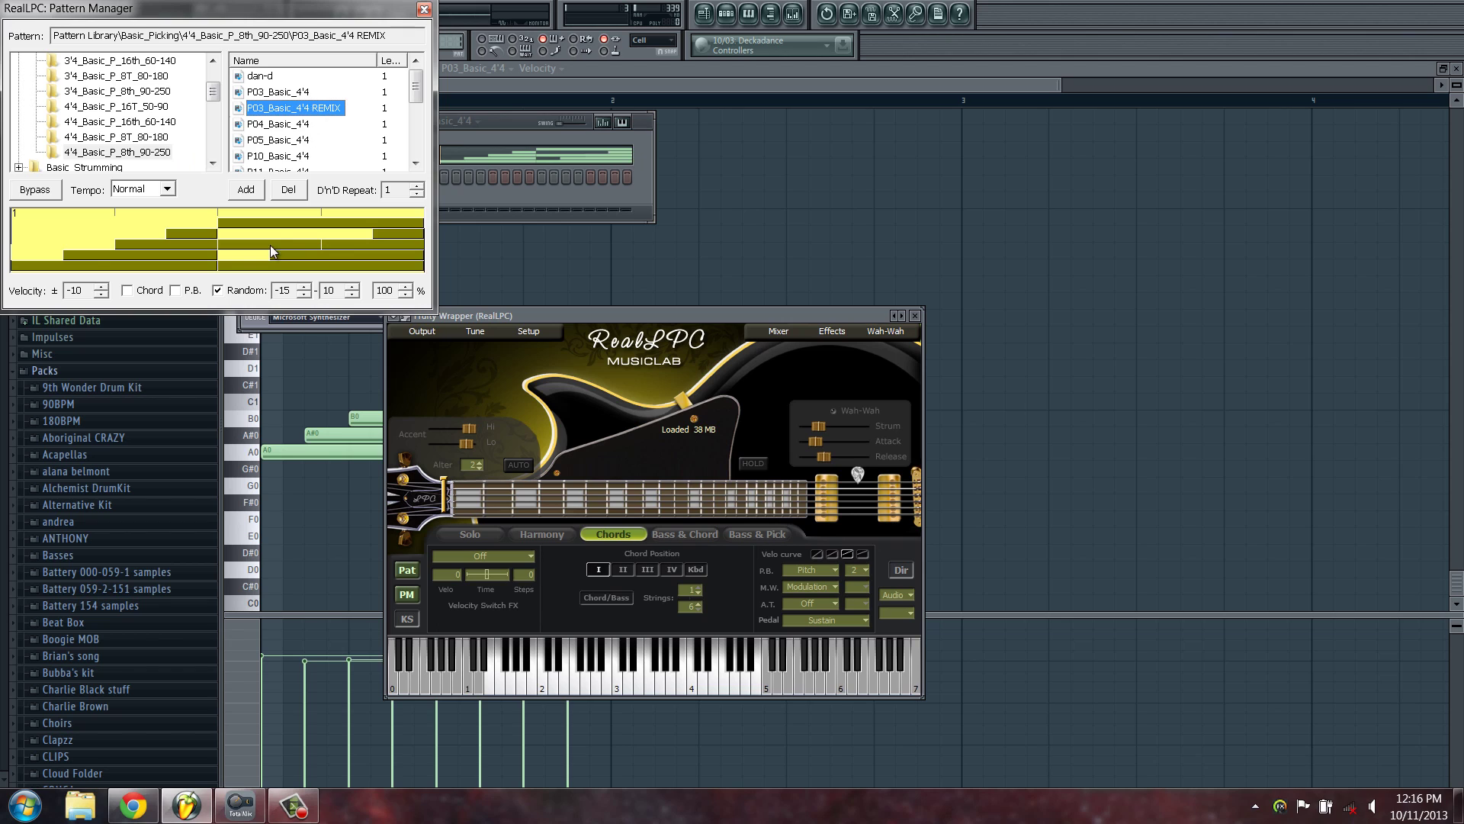
- Play a Cm chord through the loaded pattern, then bring the Pattern Manager back up
{"action": "left_click", "coordinate": [425, 9]}
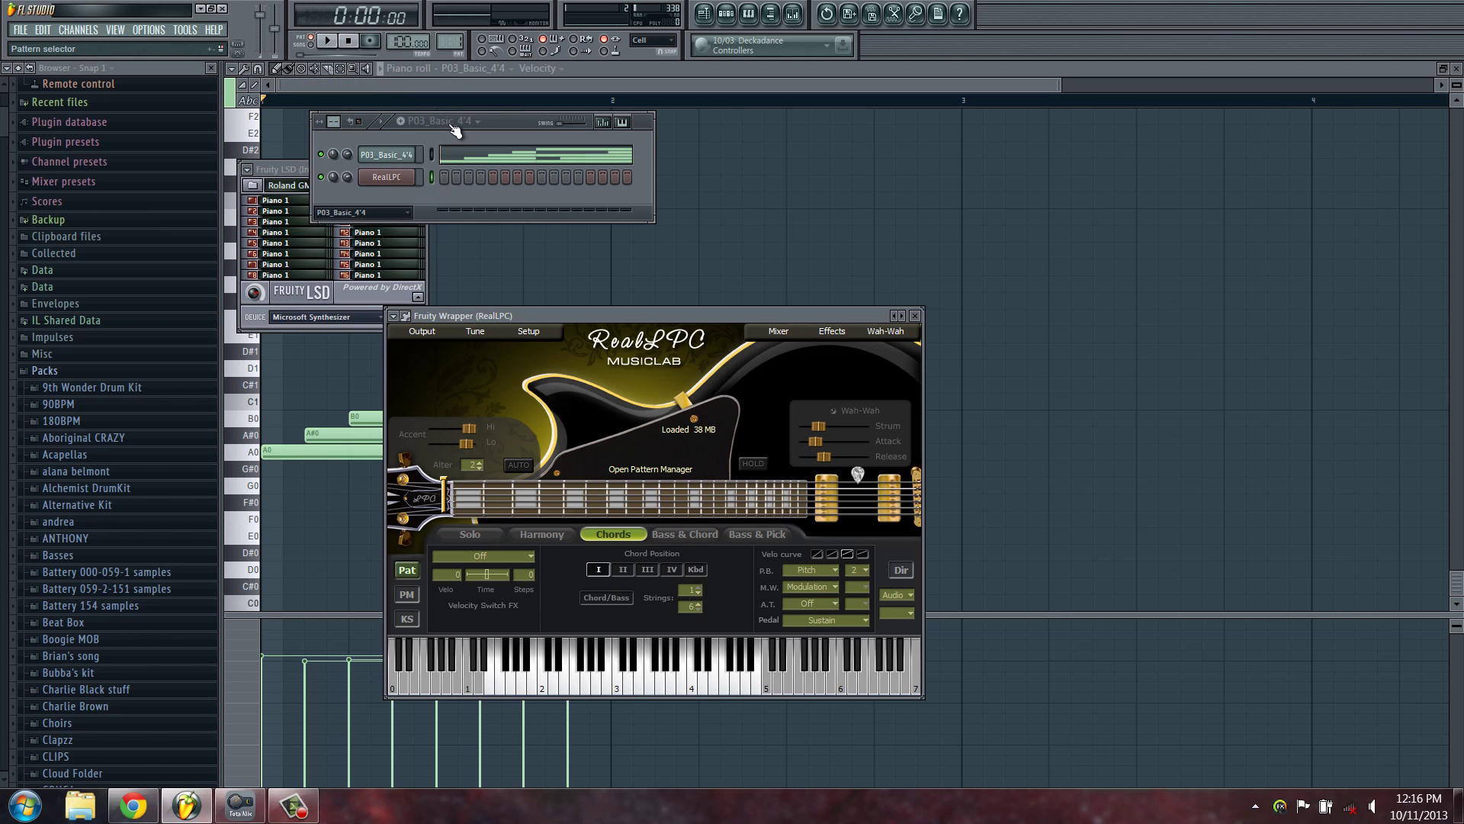
{"action": "key", "text": "b"}
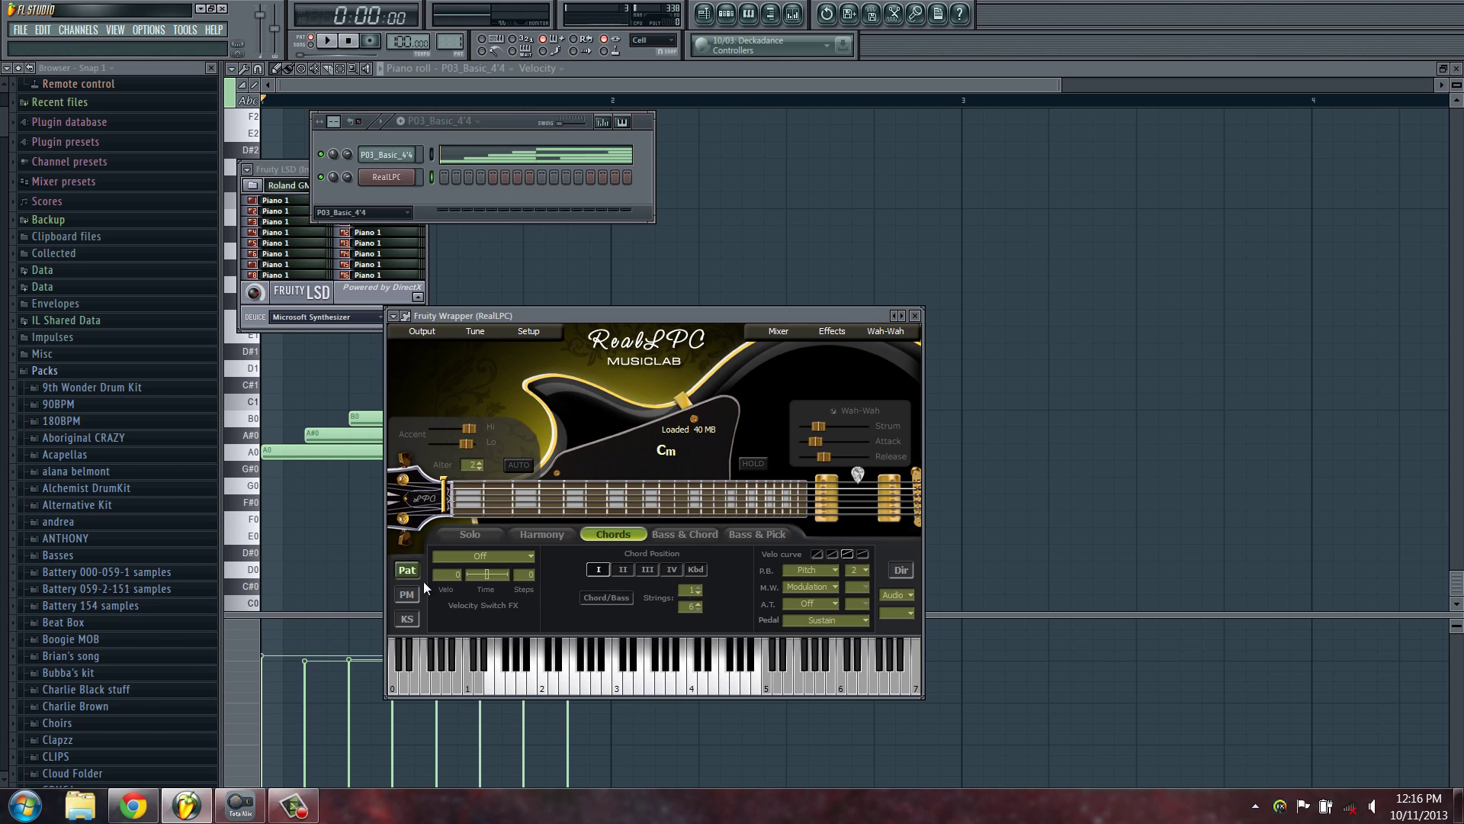
{"action": "left_click", "coordinate": [404, 594]}
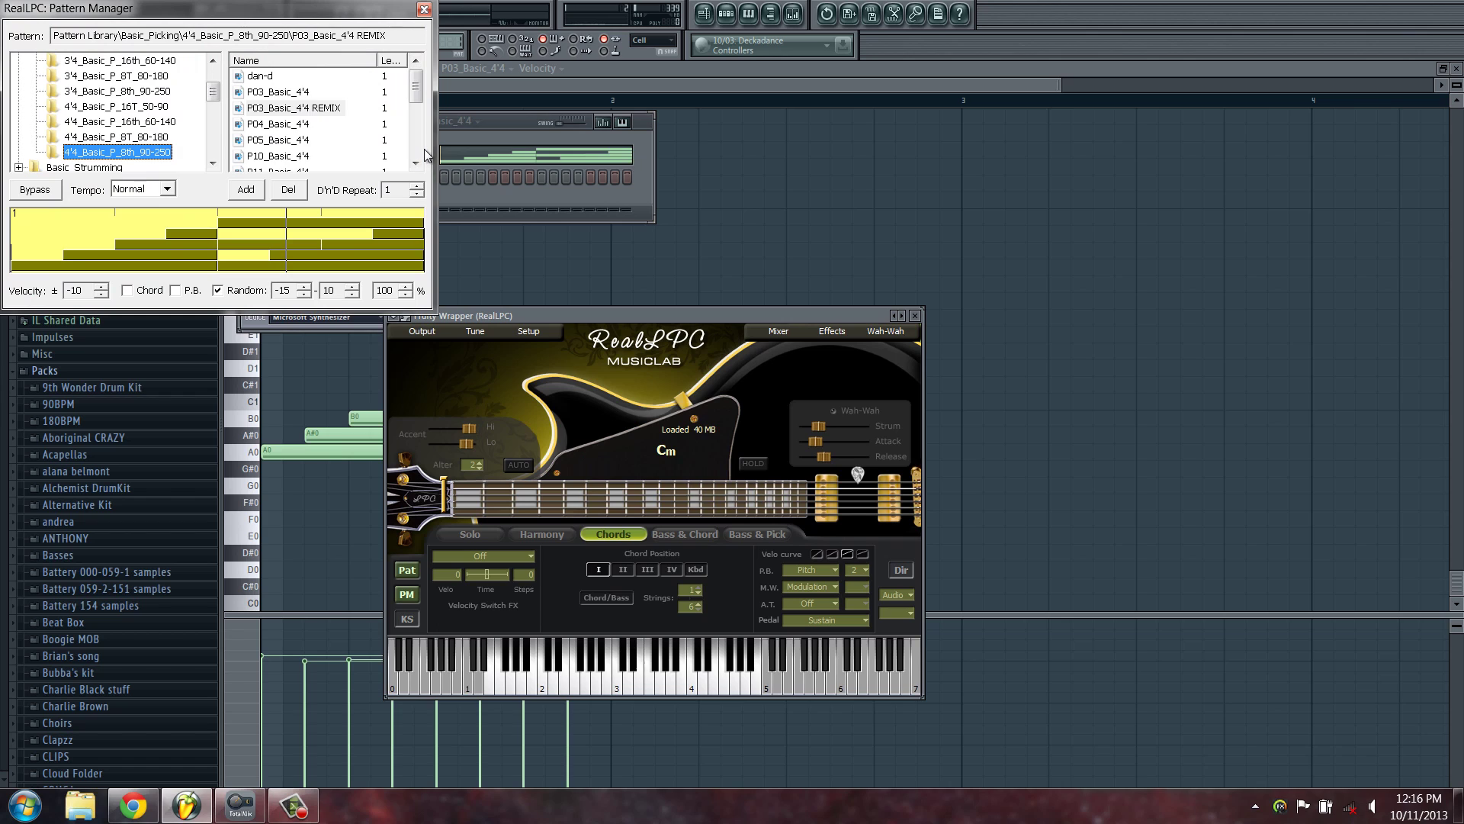